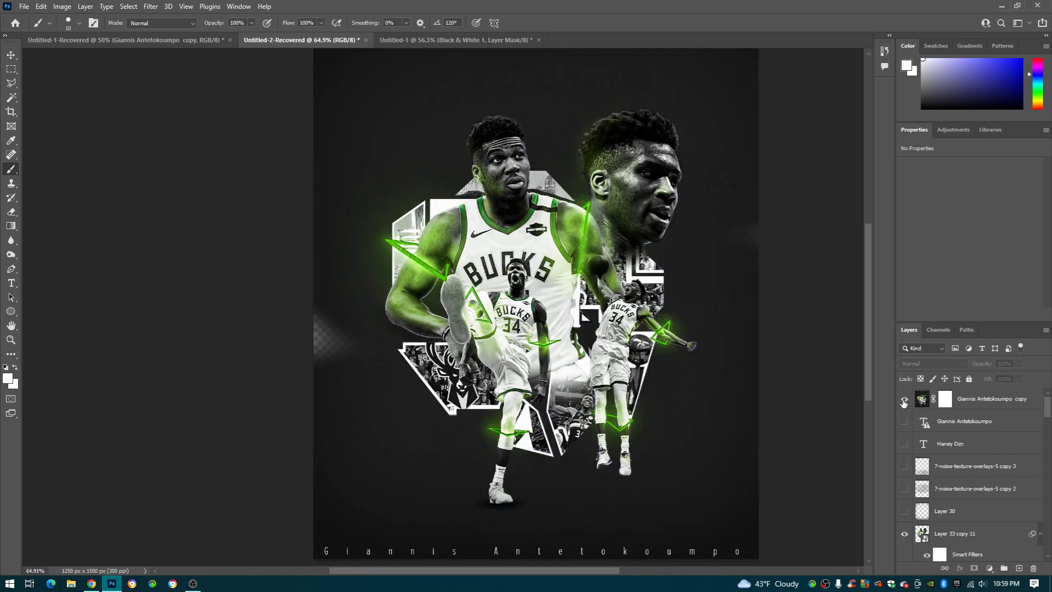
# Step: Hide the merged artwork layer and Layer 33 copy 11, and show the dark background on Layer 1
pyautogui.click(904, 399)
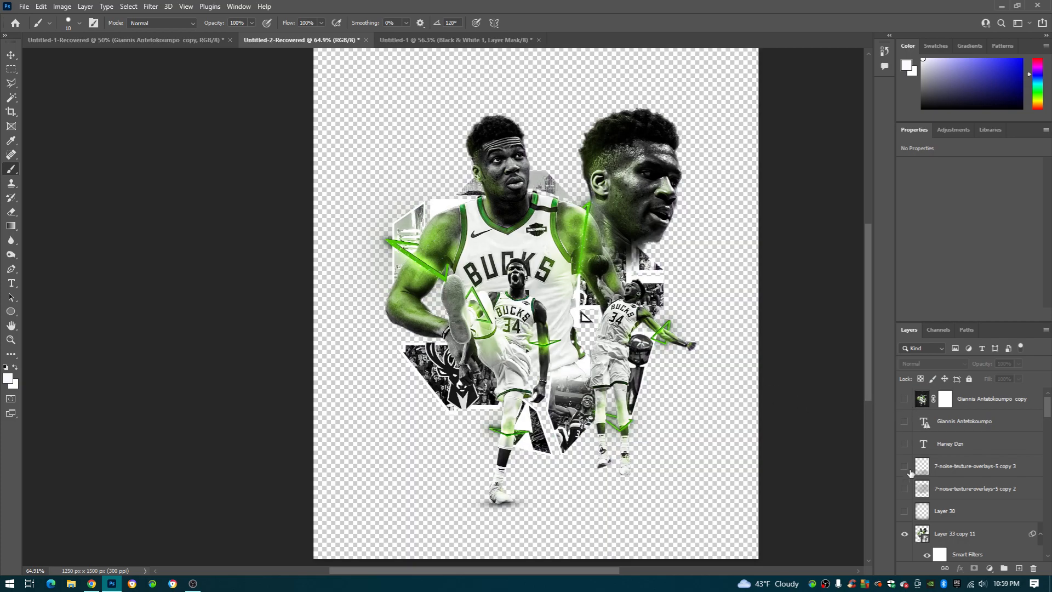
pyautogui.click(905, 534)
pyautogui.scroll(-10, 1048, 410)
pyautogui.click(906, 528)
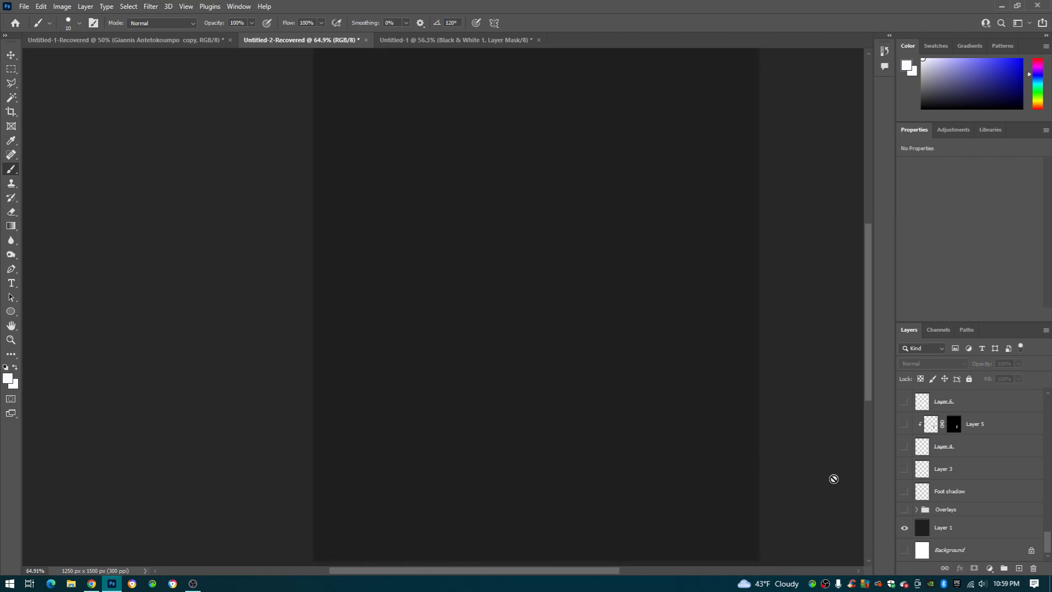
# Step: Expand the Overlays group and show it with its R and R copy texture layers
pyautogui.click(918, 510)
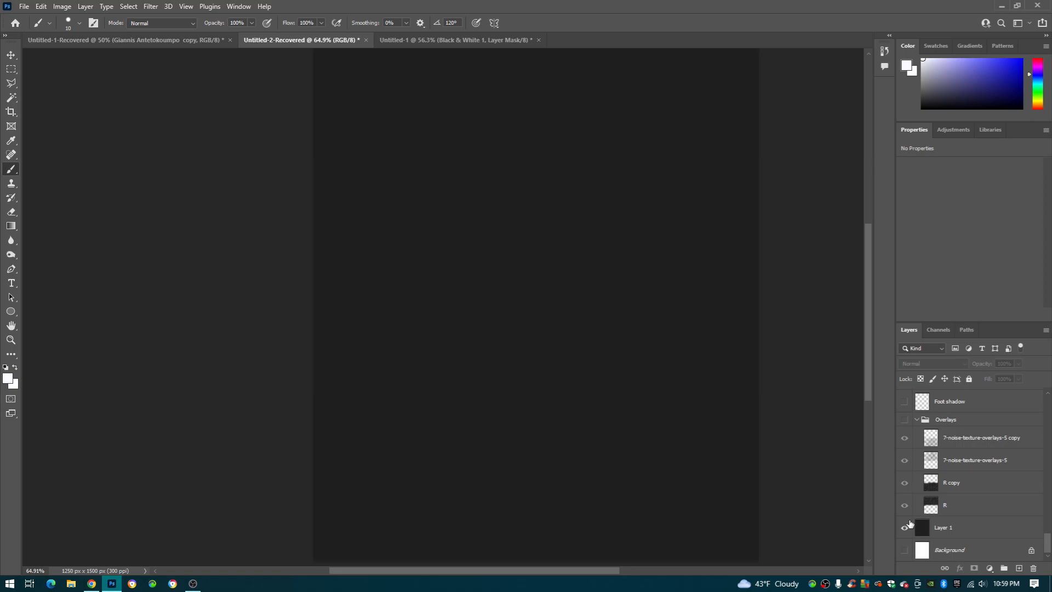
pyautogui.click(906, 508)
pyautogui.scroll(3, 592, 370)
pyautogui.scroll(2, 575, 367)
pyautogui.moveTo(905, 509); pyautogui.dragTo(904, 445)
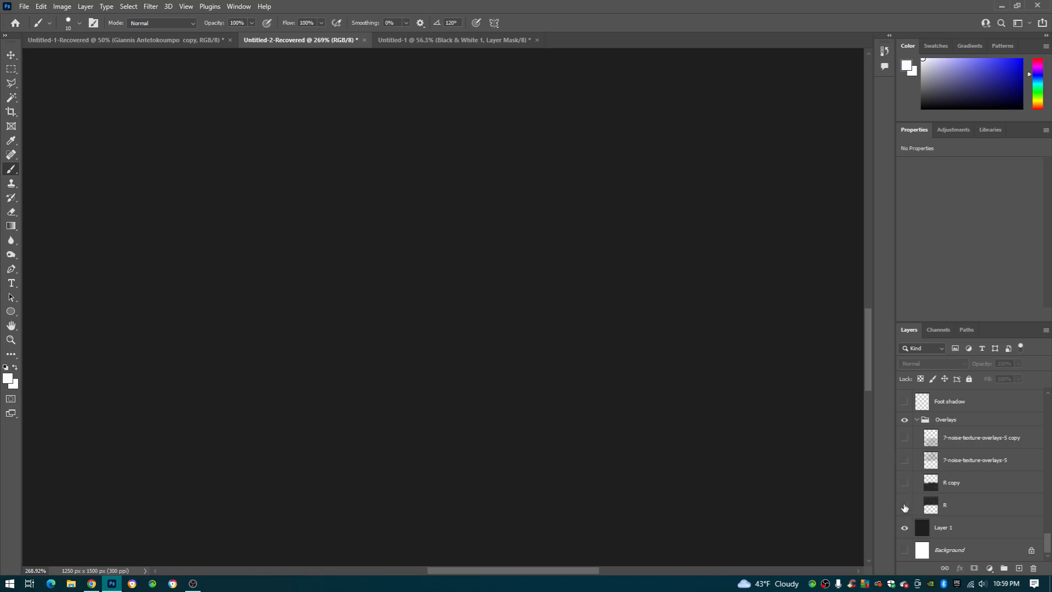
pyautogui.click(905, 484)
pyautogui.scroll(-4, 642, 422)
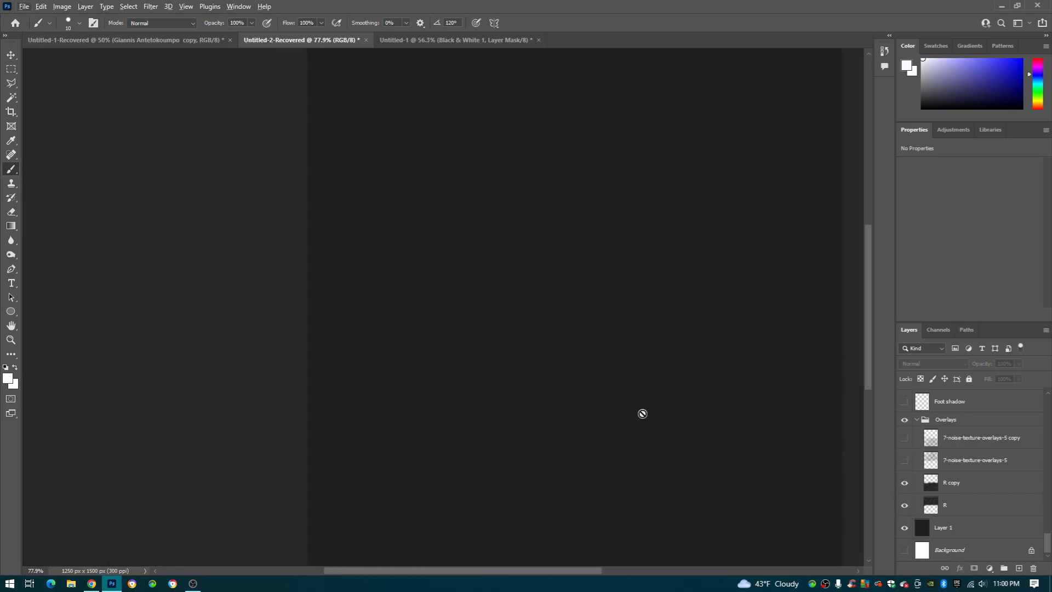
# Step: Show the 7-noise-texture-overlays-5 layer and its copy in the Overlays group
pyautogui.scroll(-1, 624, 418)
pyautogui.scroll(2, 587, 429)
pyautogui.scroll(5, 590, 427)
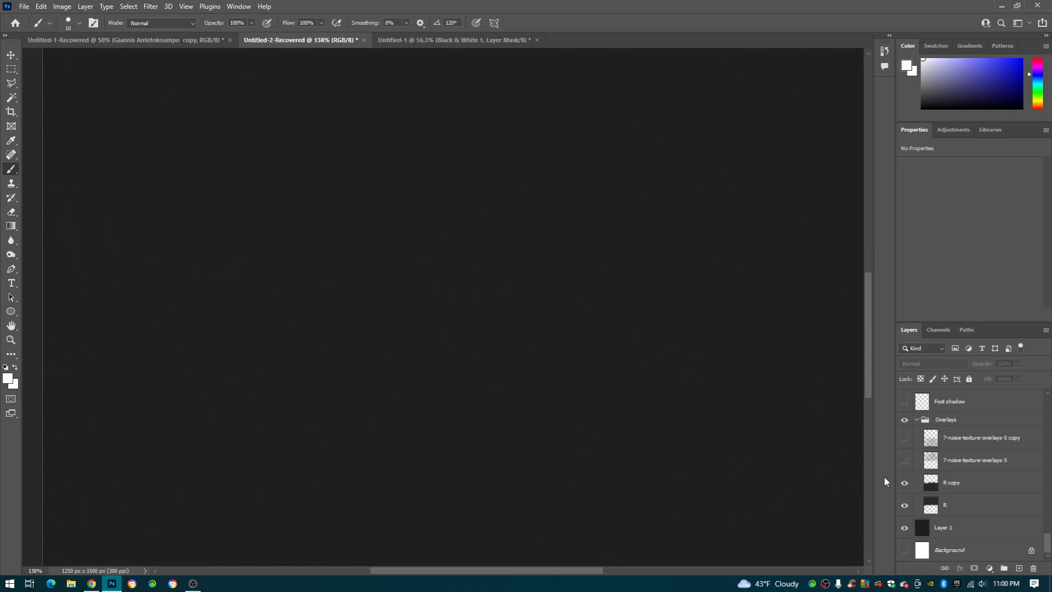
pyautogui.moveTo(904, 467); pyautogui.dragTo(905, 439)
# Step: Examine the blend mode and opacity of the R, R copy and noise texture layers and their effect on the background
pyautogui.click(951, 487)
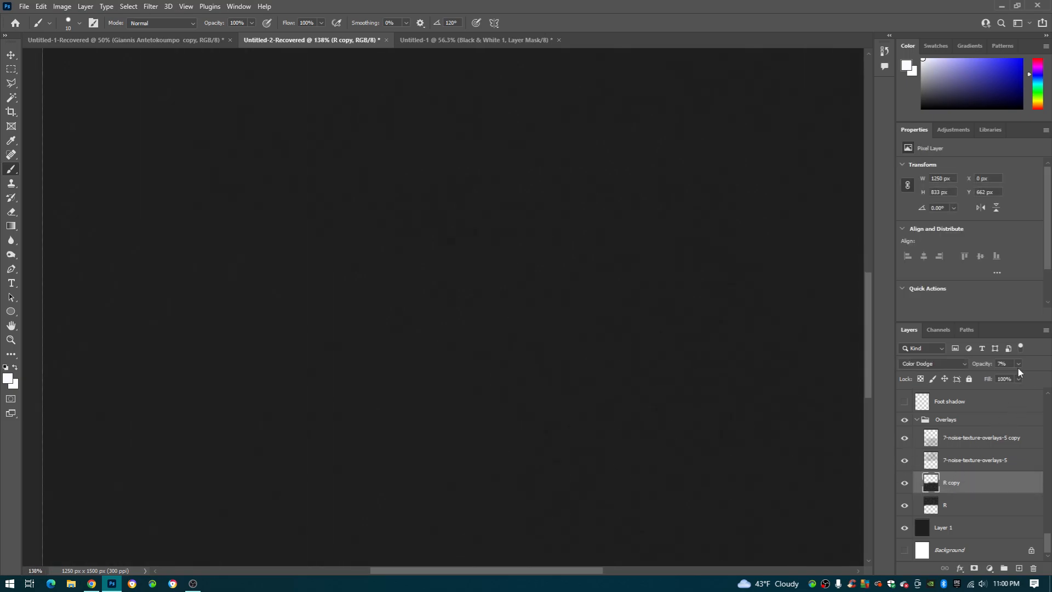
pyautogui.click(964, 500)
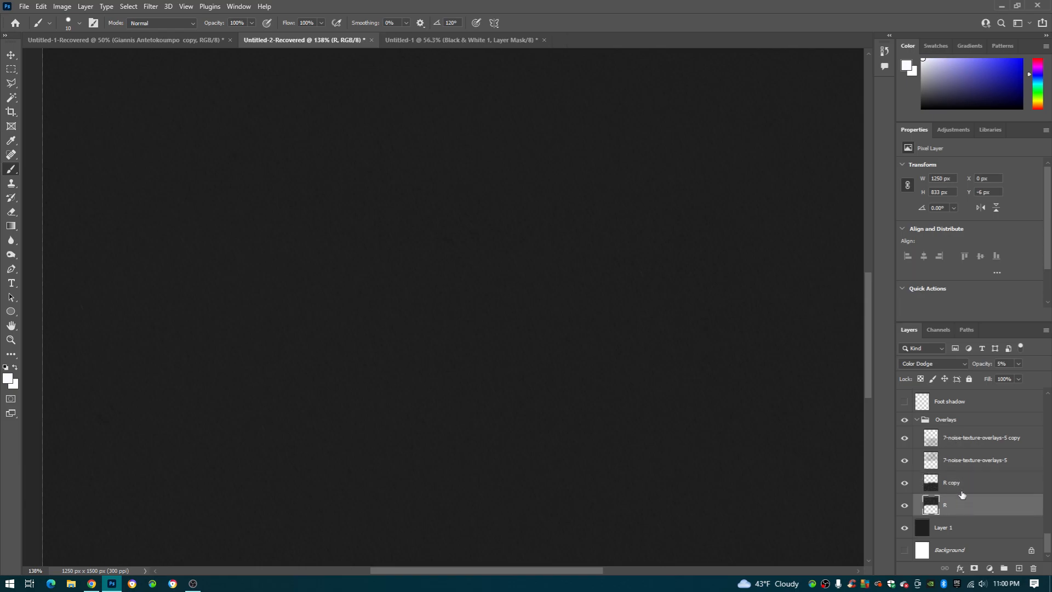
pyautogui.click(965, 460)
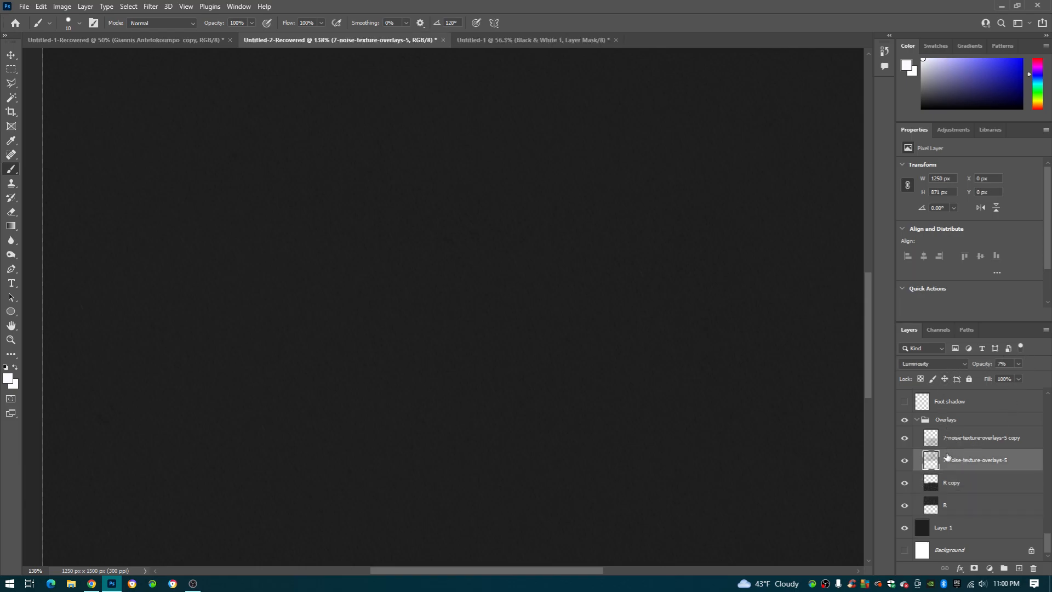
pyautogui.click(952, 485)
pyautogui.scroll(-5, 528, 380)
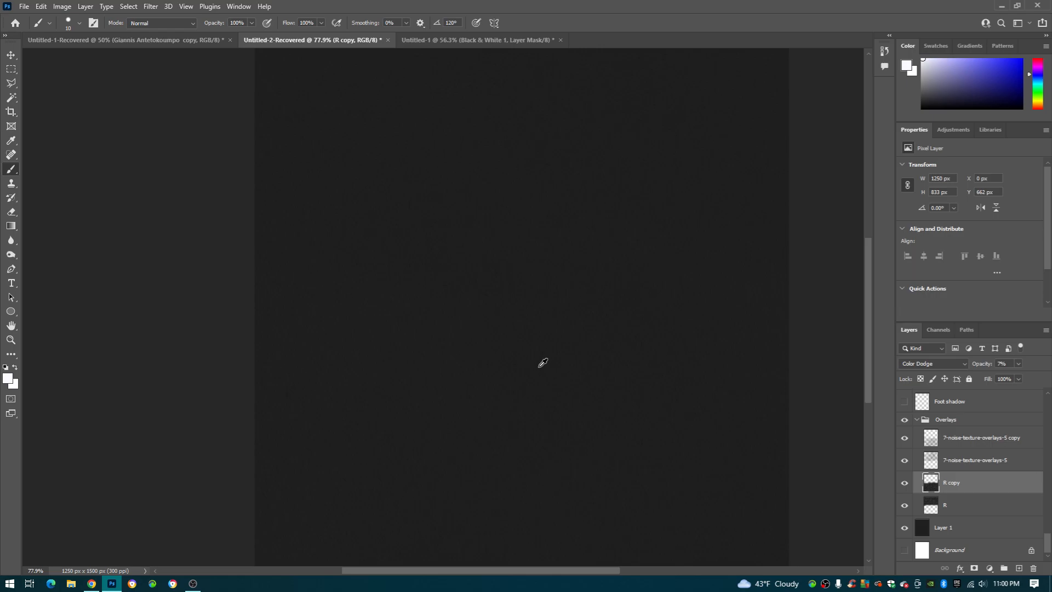
pyautogui.scroll(1, 558, 373)
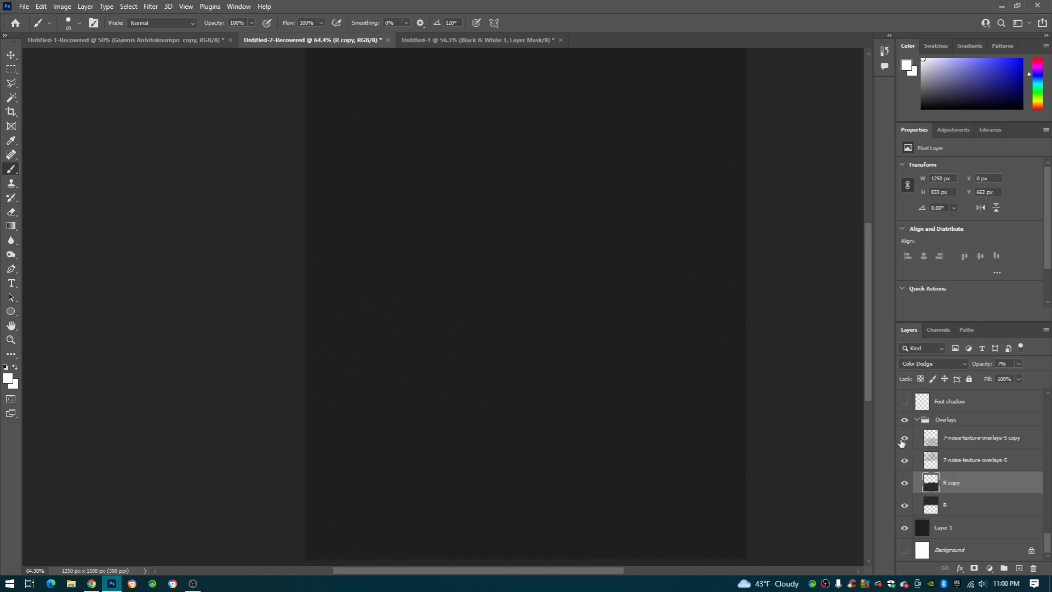
pyautogui.scroll(1, 602, 417)
pyautogui.scroll(-2, 599, 411)
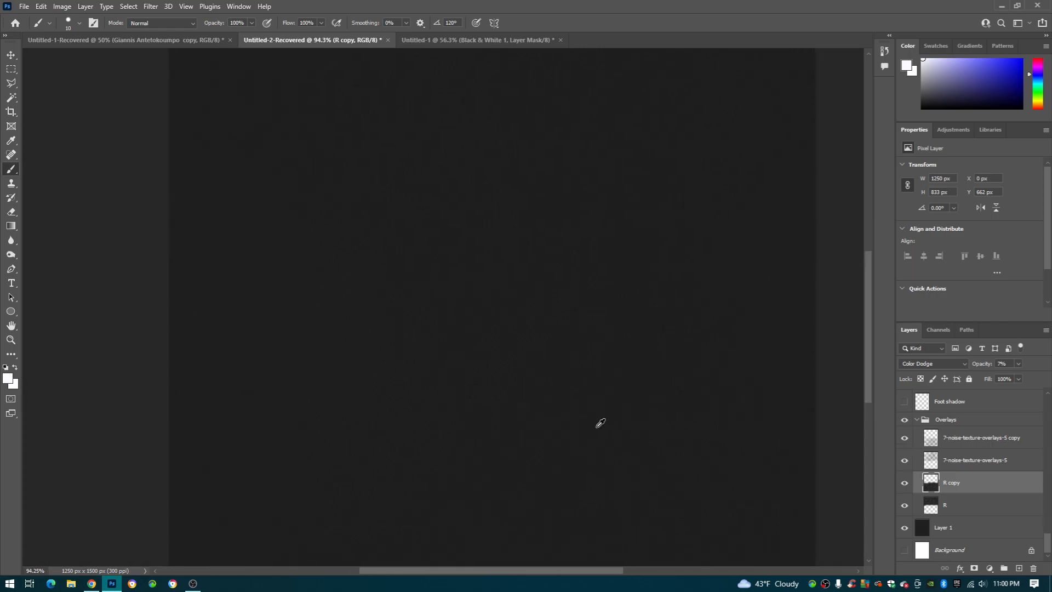
pyautogui.scroll(1, 903, 468)
# Step: Show the four player cutouts on Layer 18, Layer 19, Layer 20 and Layer 21
pyautogui.scroll(6, 904, 469)
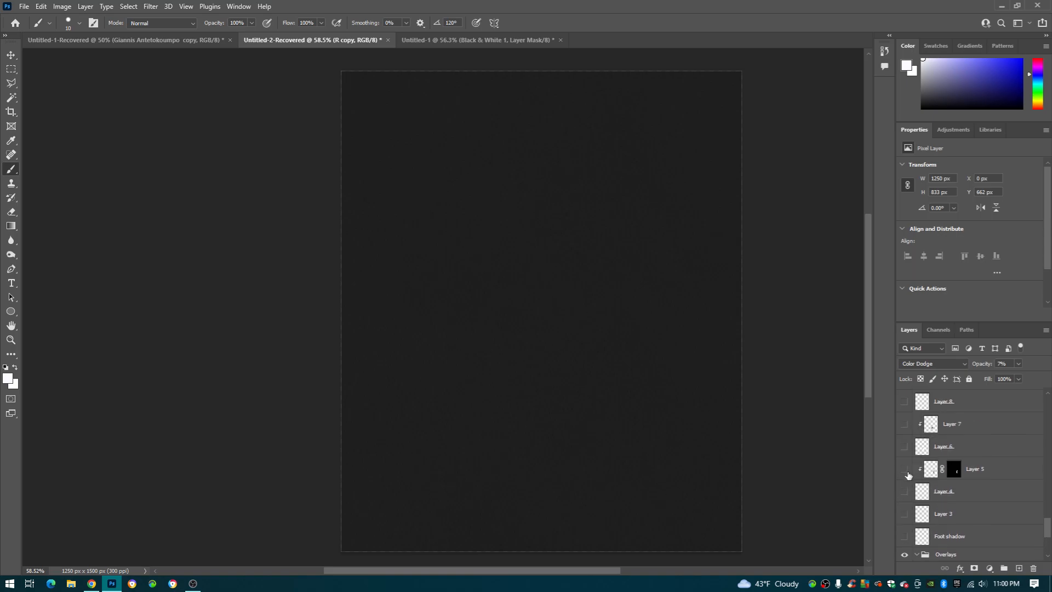
pyautogui.scroll(2, 911, 479)
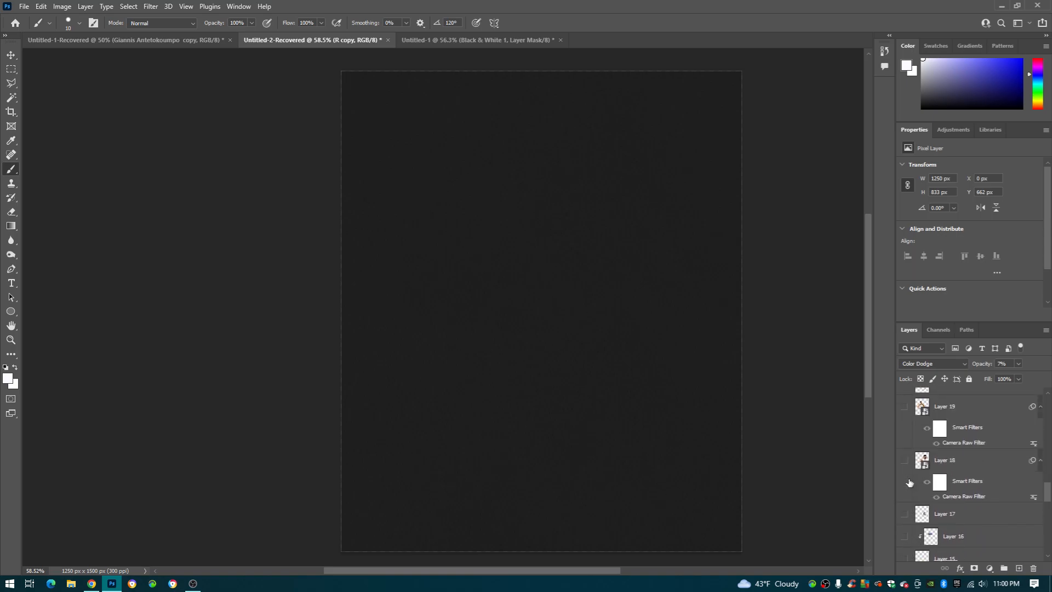
pyautogui.click(905, 439)
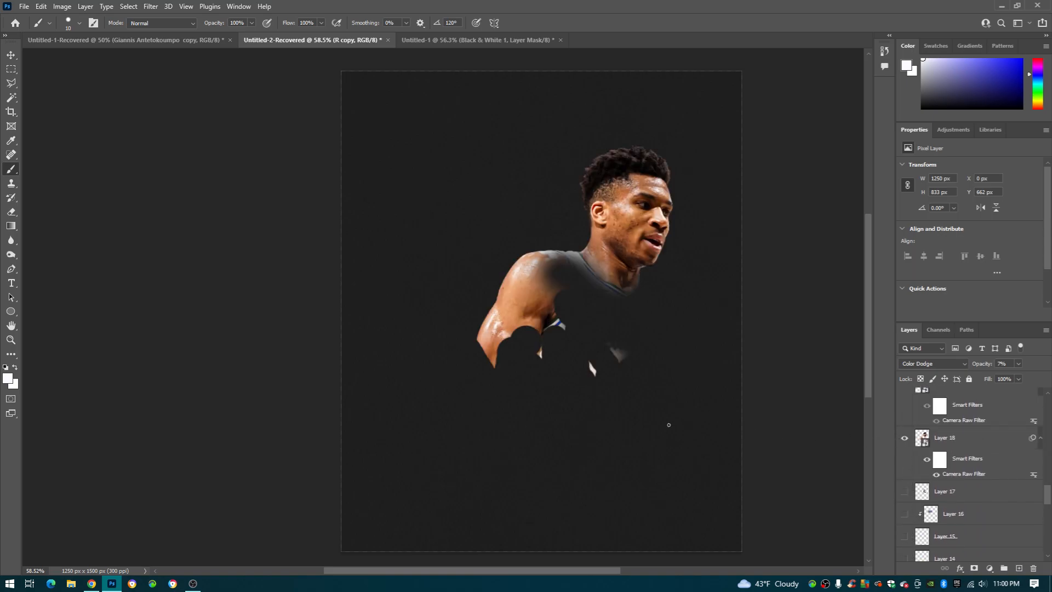
pyautogui.scroll(2, 907, 448)
pyautogui.click(904, 430)
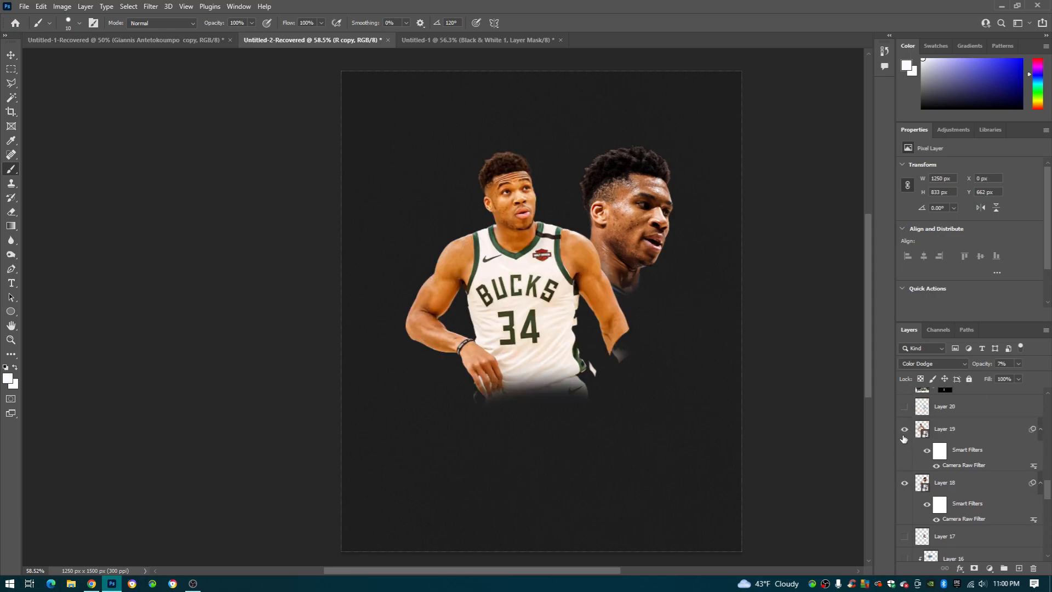
pyautogui.scroll(3, 907, 461)
pyautogui.click(904, 474)
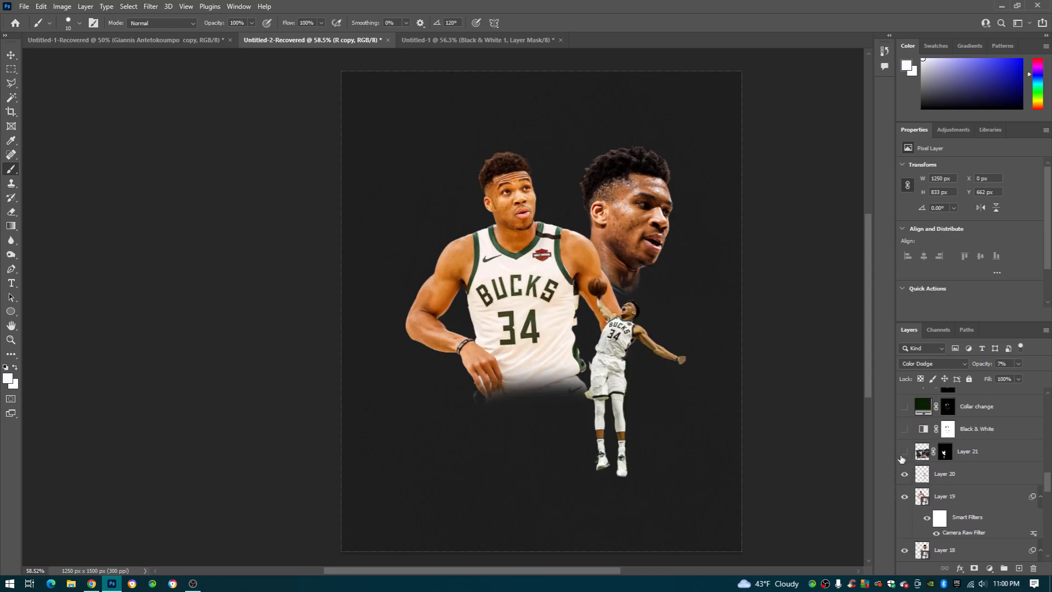
pyautogui.click(904, 452)
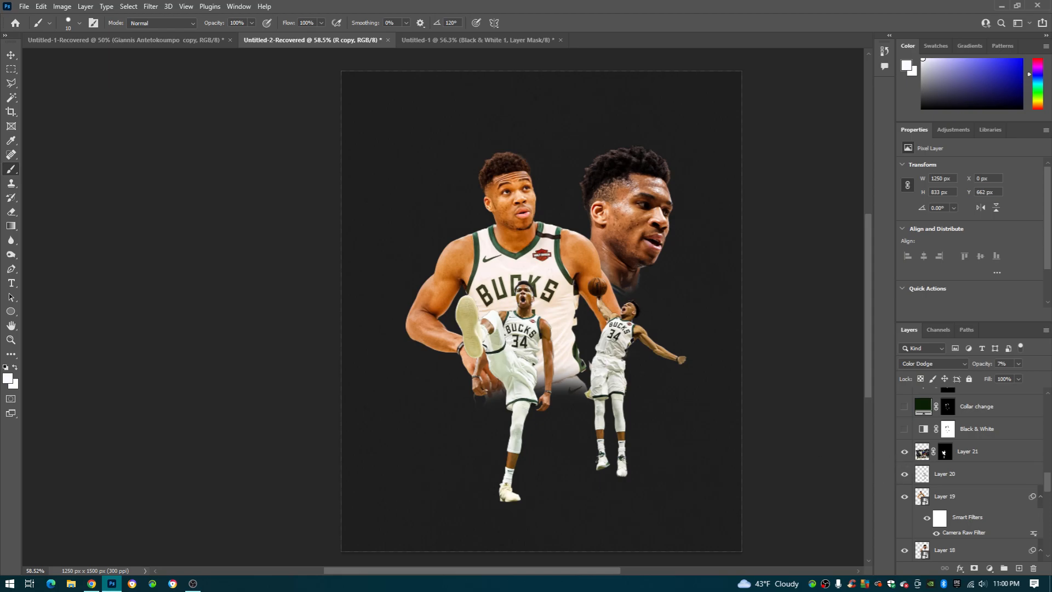
# Step: Examine the placement, overlap and faded edges of the four player cutouts
pyautogui.scroll(2, 631, 319)
pyautogui.scroll(1, 532, 436)
pyautogui.hscroll(-2, 532, 438)
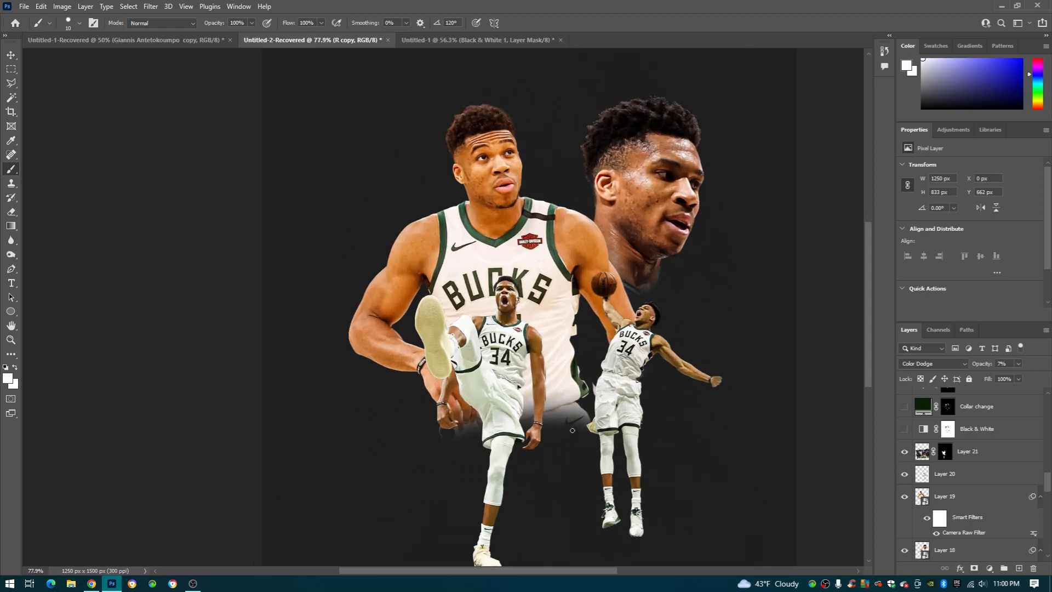
pyautogui.scroll(2, 635, 349)
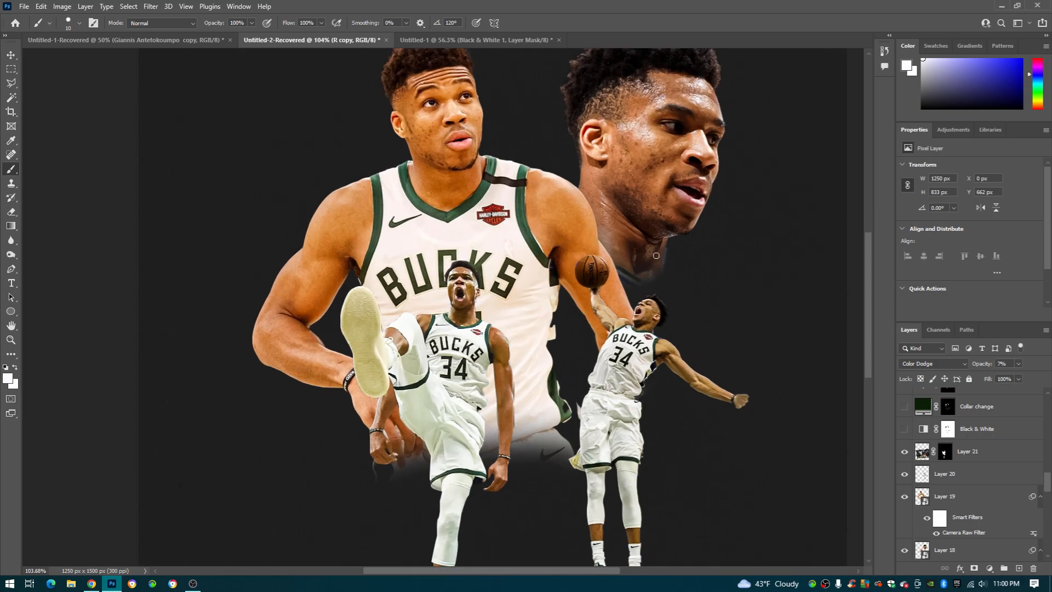
pyautogui.scroll(-2, 586, 303)
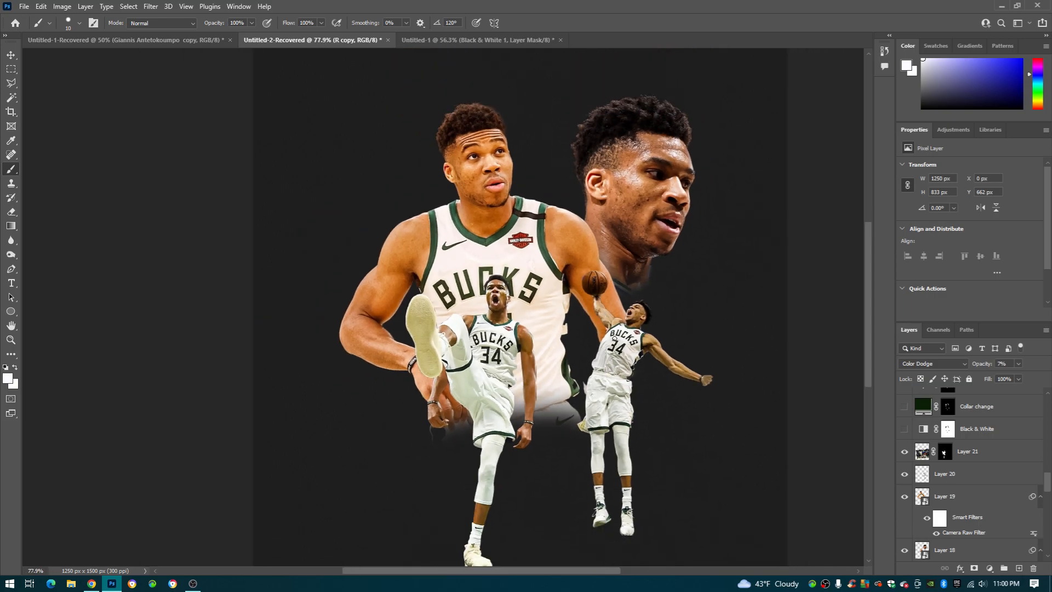
pyautogui.scroll(-1, 578, 440)
pyautogui.scroll(-1, 575, 436)
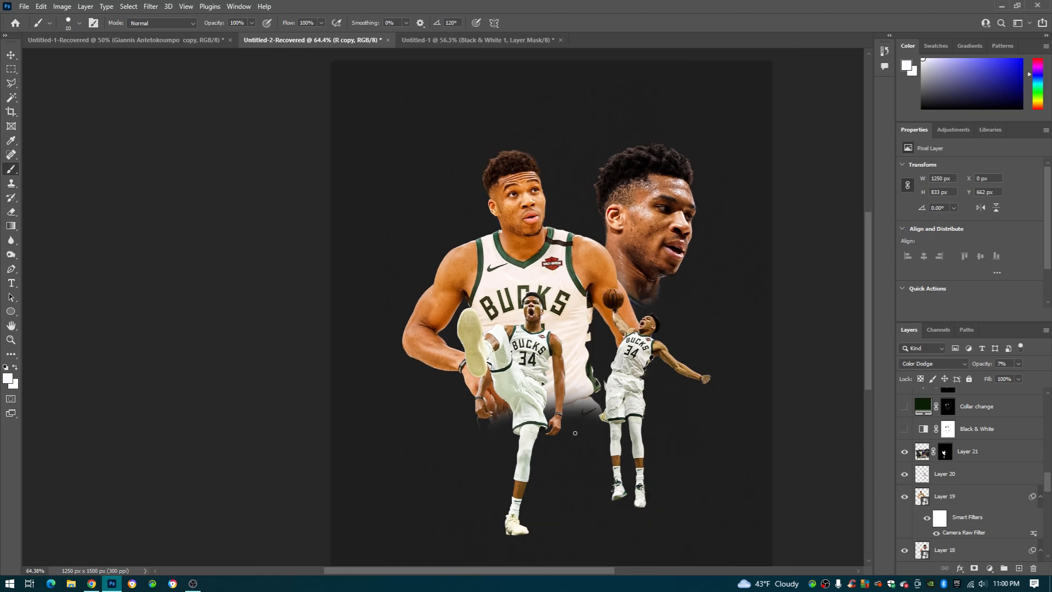
pyautogui.scroll(-1, 574, 433)
pyautogui.scroll(3, 565, 425)
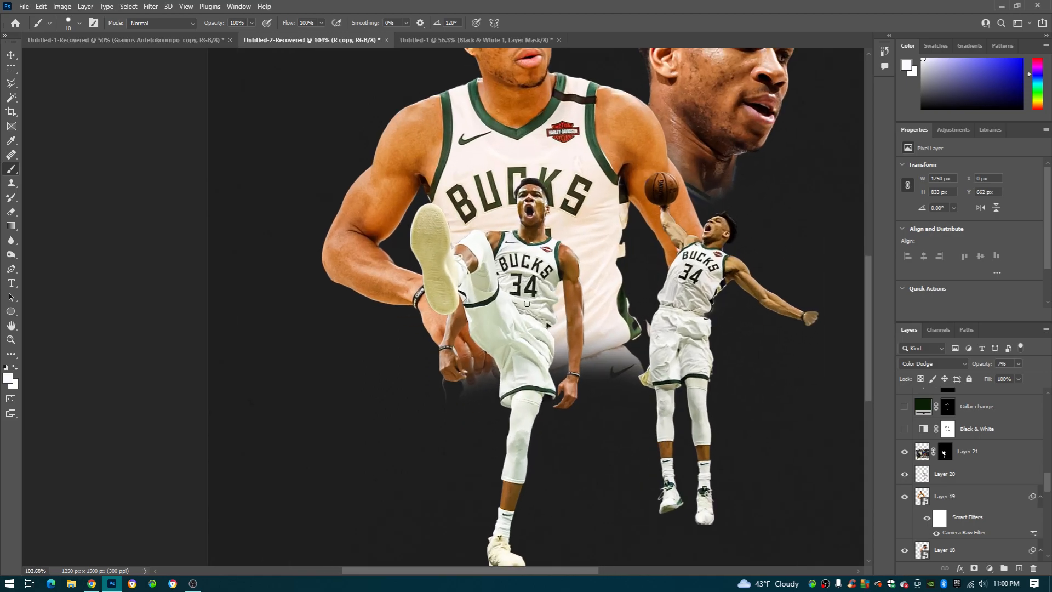
pyautogui.scroll(-2, 575, 279)
pyautogui.scroll(-1, 575, 279)
pyautogui.scroll(1, 575, 279)
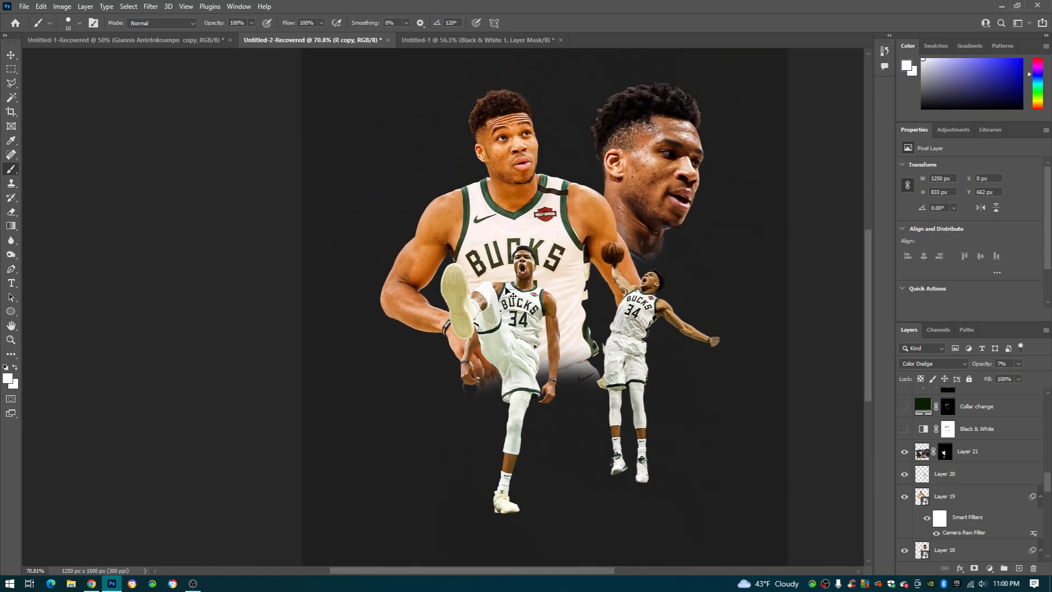
pyautogui.scroll(1, 510, 291)
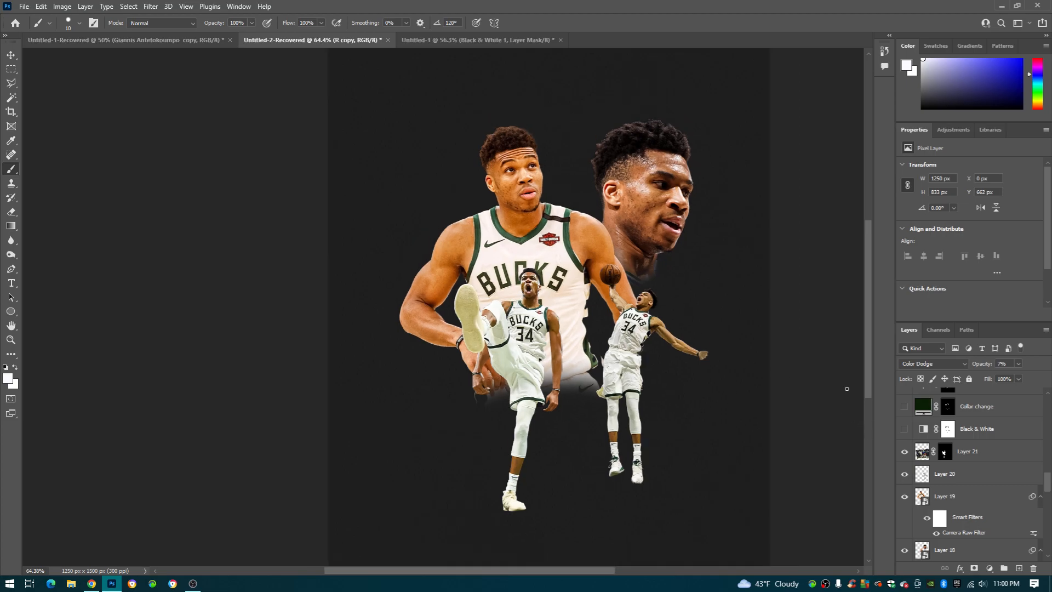
# Step: Show the Black & White adjustment layer above the cutouts and compare the artwork with and without it
pyautogui.scroll(2, 905, 445)
pyautogui.click(906, 500)
pyautogui.click(905, 499)
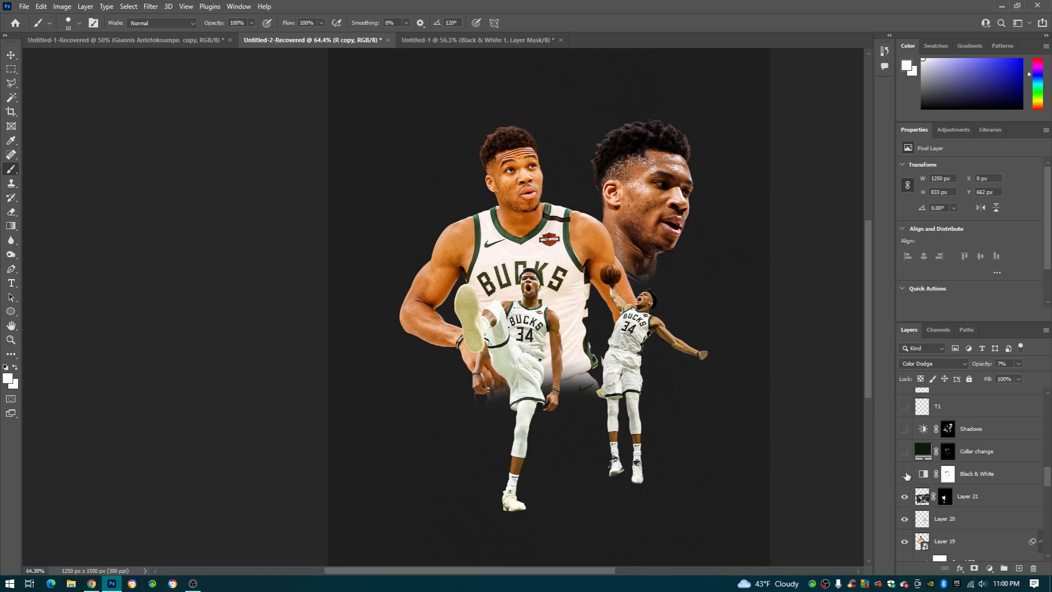
pyautogui.click(906, 474)
pyautogui.click(905, 475)
pyautogui.click(905, 475)
pyautogui.click(905, 474)
pyautogui.click(906, 475)
pyautogui.click(990, 570)
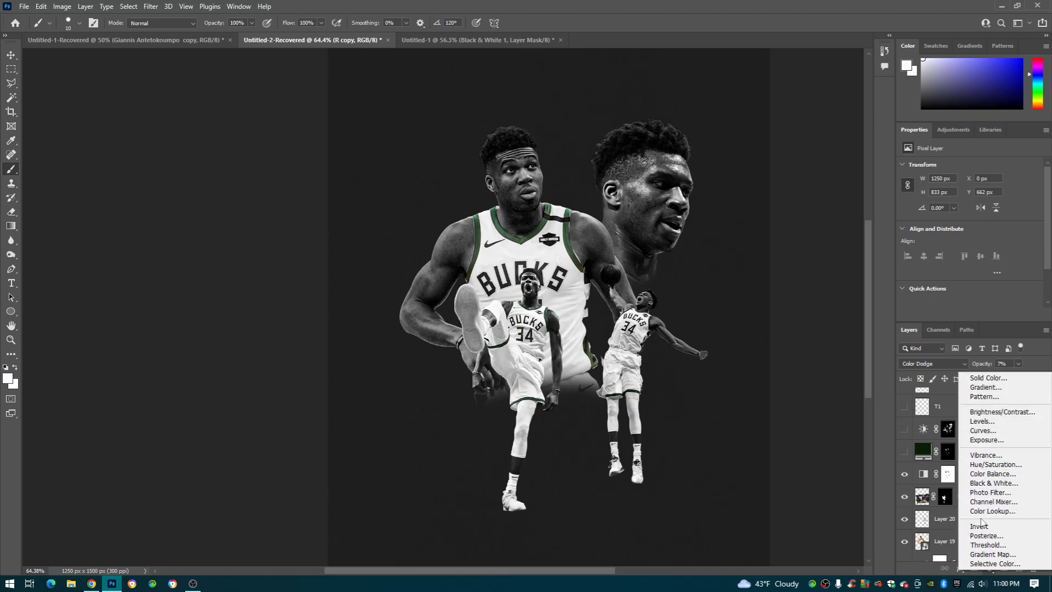
pyautogui.click(905, 474)
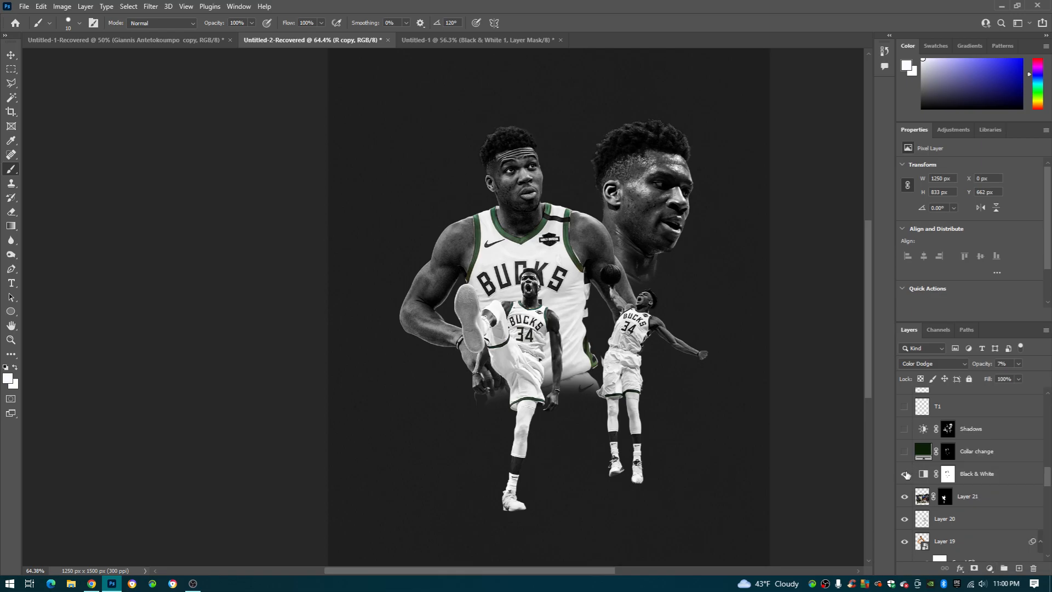
# Step: Select the Black & White adjustment's layer mask and adjust the brush hardness
pyautogui.click(947, 478)
pyautogui.scroll(-2, 592, 370)
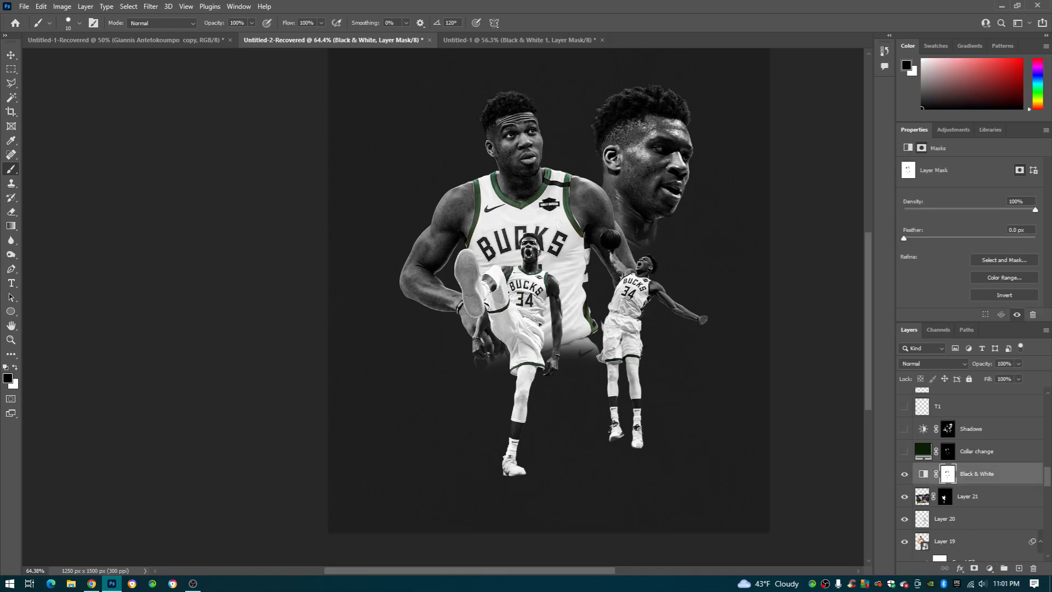
pyautogui.rightClick(376, 358)
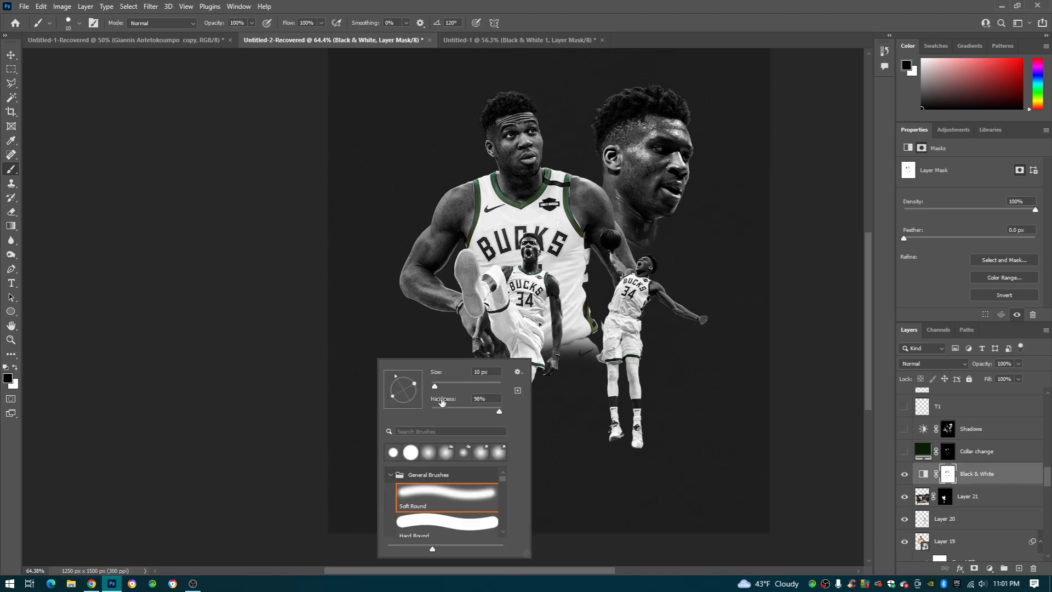
pyautogui.moveTo(491, 409); pyautogui.dragTo(502, 413)
pyautogui.click(547, 412)
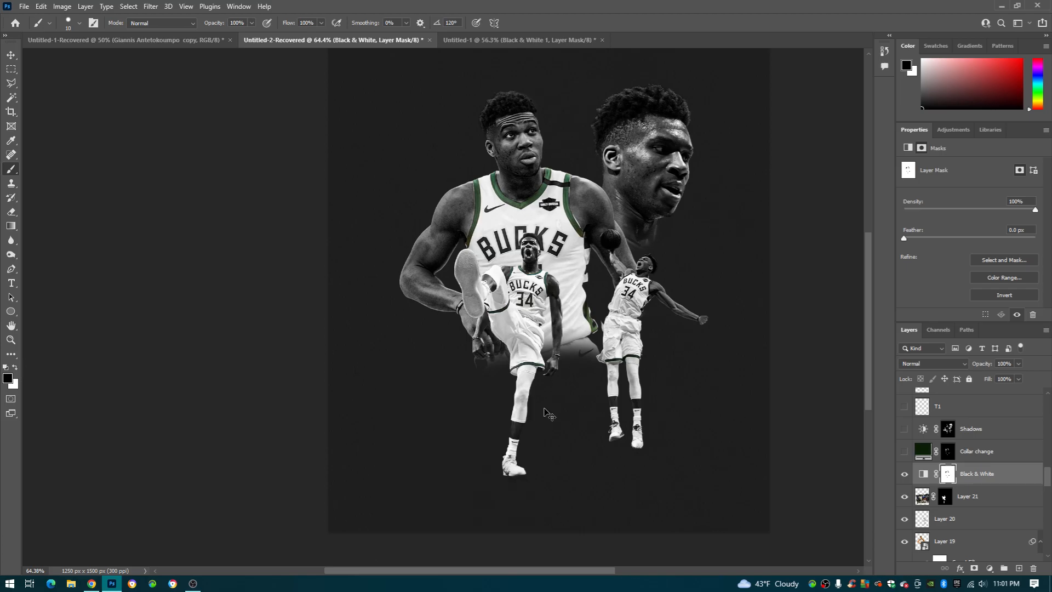
# Step: Examine the green jersey and shorts trim that the Black & White mask keeps in colour
pyautogui.scroll(10, 536, 347)
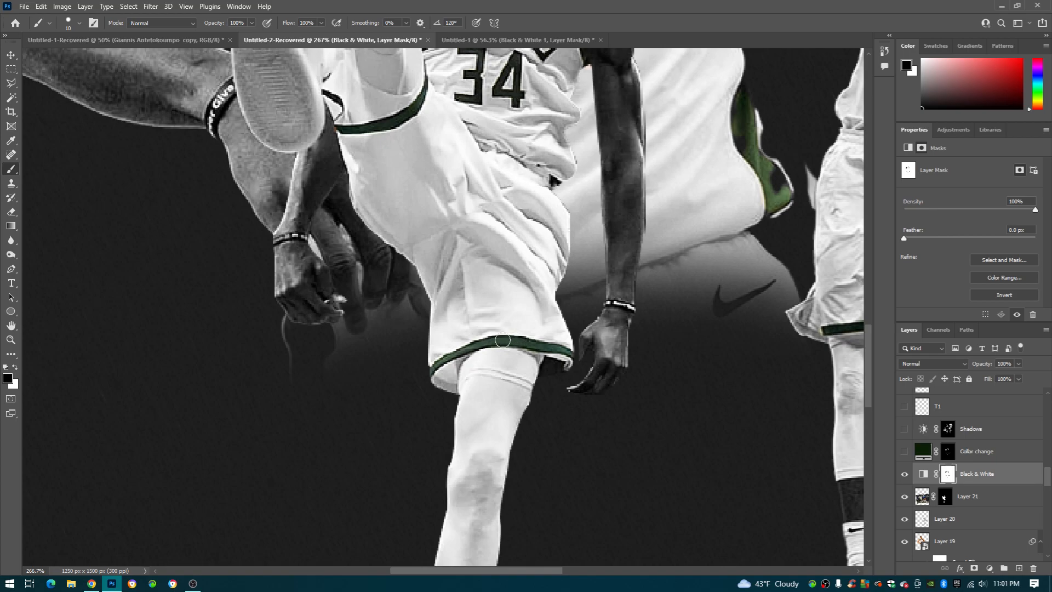
pyautogui.scroll(-4, 521, 262)
pyautogui.scroll(3, 521, 262)
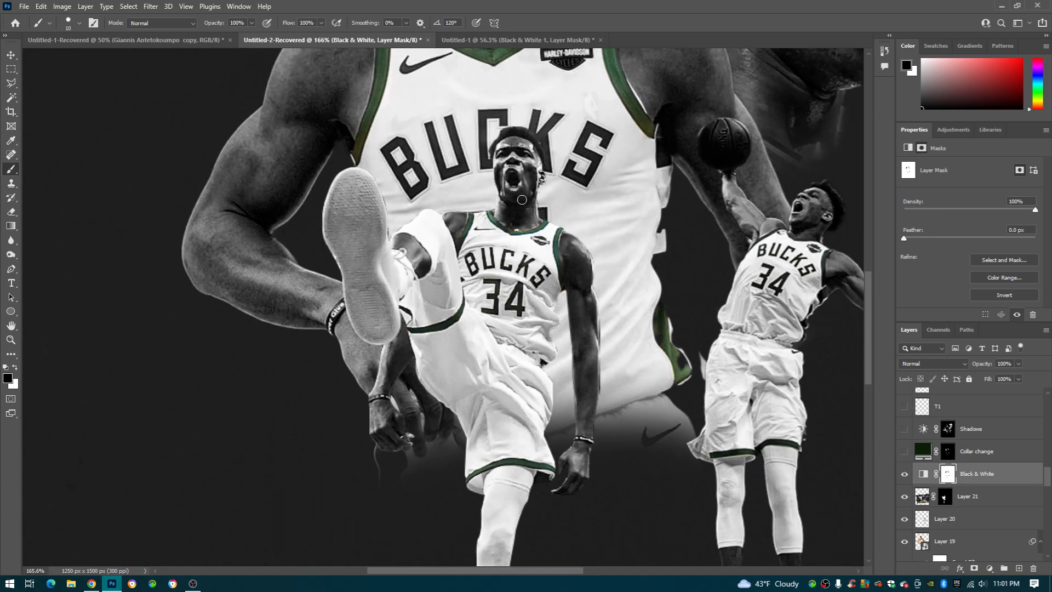
pyautogui.scroll(2, 569, 175)
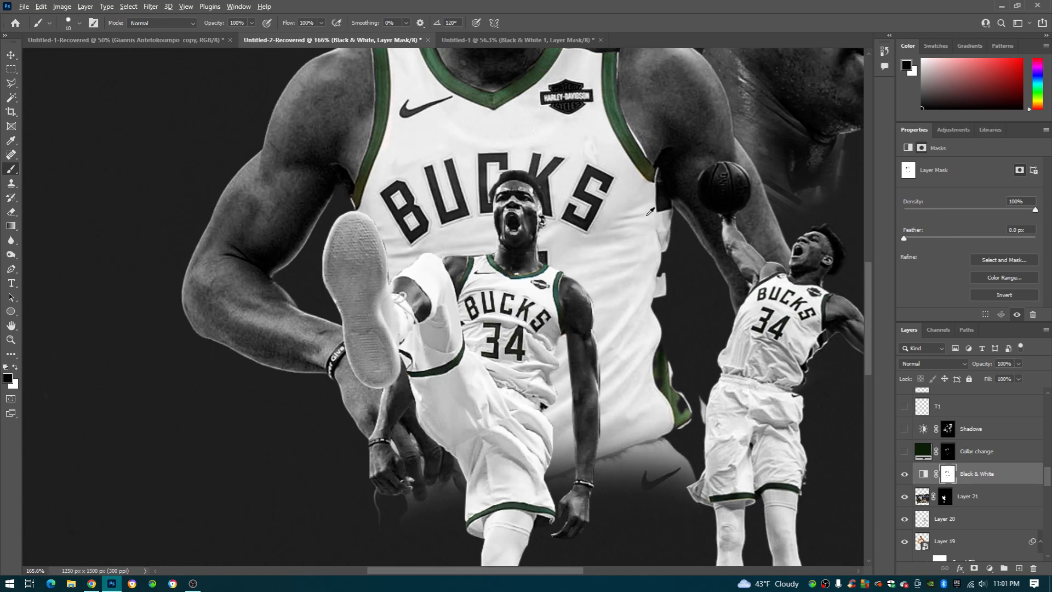
pyautogui.scroll(-5, 640, 231)
pyautogui.scroll(-2, 638, 237)
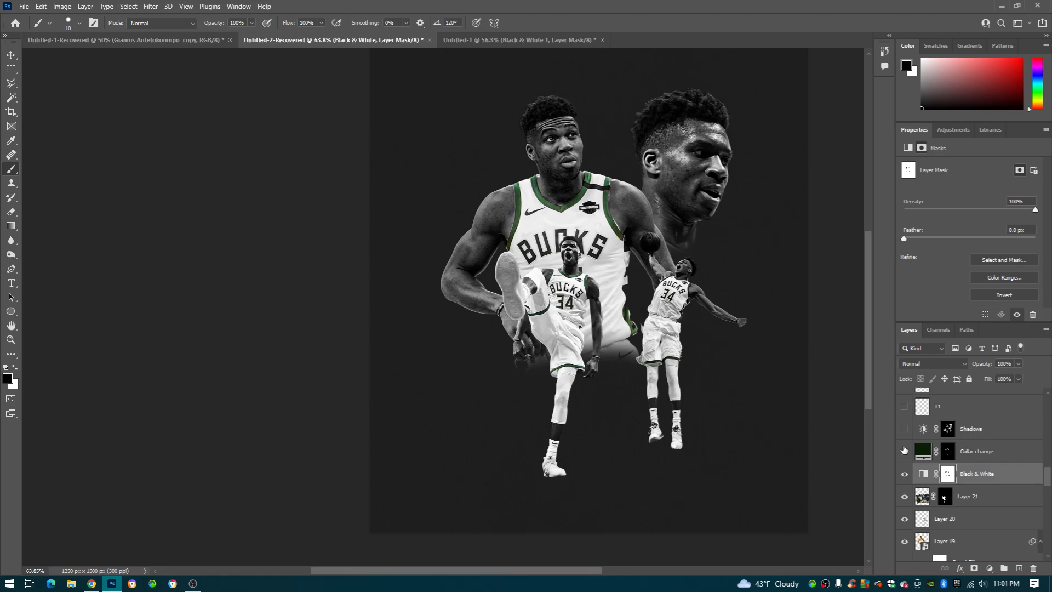
# Step: Select and show the Collar change fill layer to recolour the jersey collar and armhole trim
pyautogui.click(957, 451)
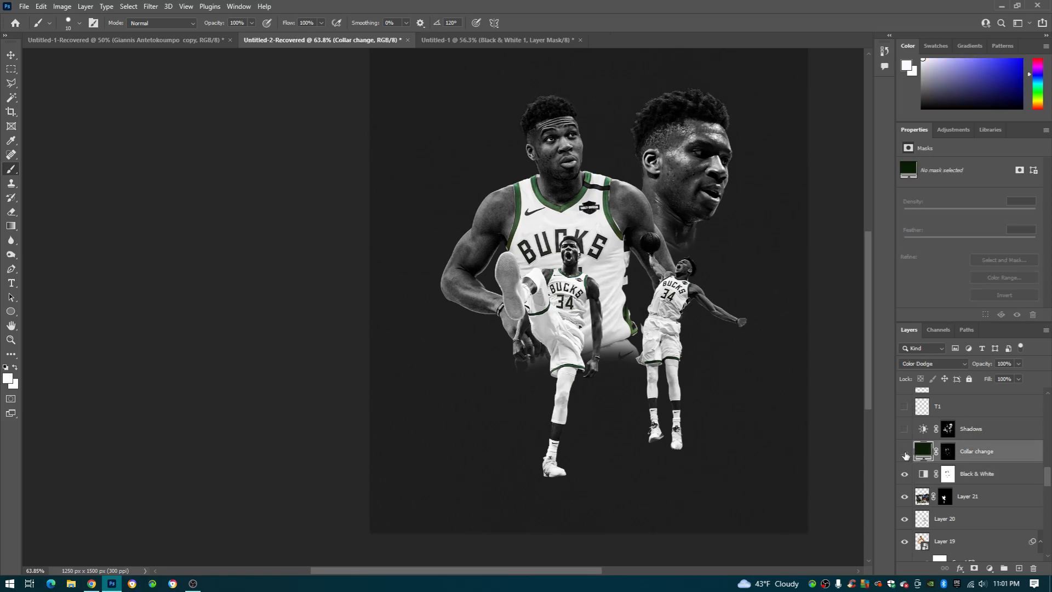
pyautogui.click(990, 569)
pyautogui.click(949, 462)
pyautogui.scroll(2, 612, 203)
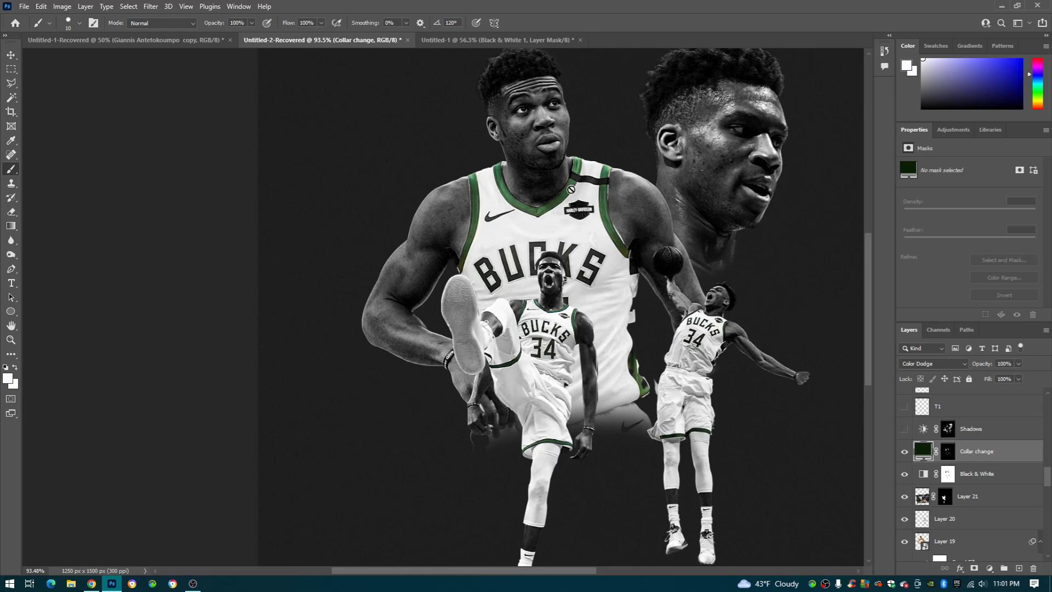
pyautogui.scroll(2, 577, 187)
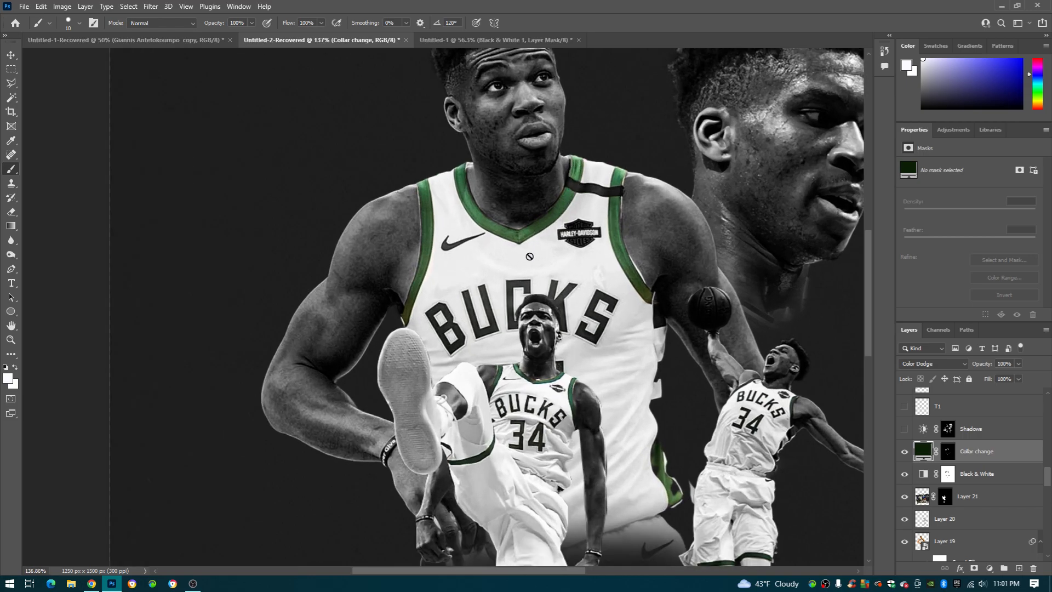
# Step: Show and select the Shadows adjustment layer, comparing the cutouts with and without it
pyautogui.click(904, 429)
pyautogui.scroll(-2, 544, 320)
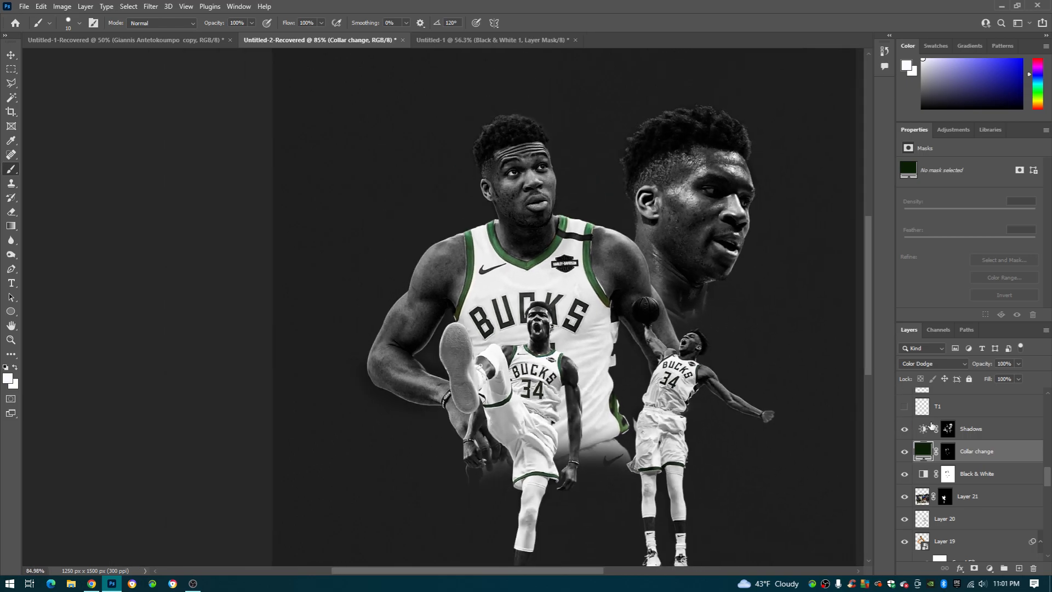
pyautogui.click(973, 435)
pyautogui.click(906, 429)
pyautogui.click(906, 429)
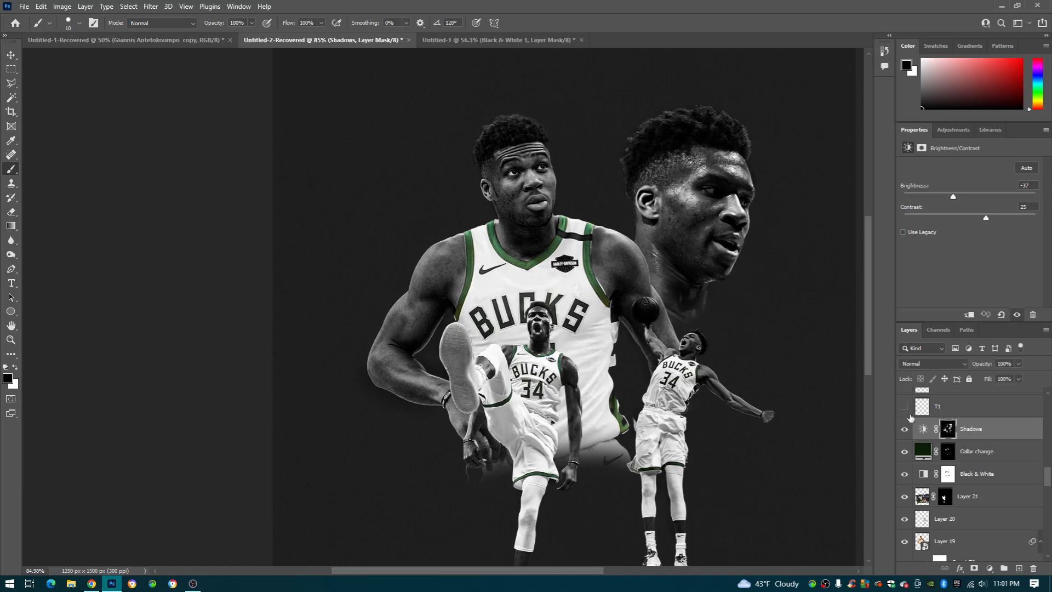
# Step: Look up the Brightness/Contrast adjustment type and examine the Shadows layer's brightness and contrast settings
pyautogui.click(956, 128)
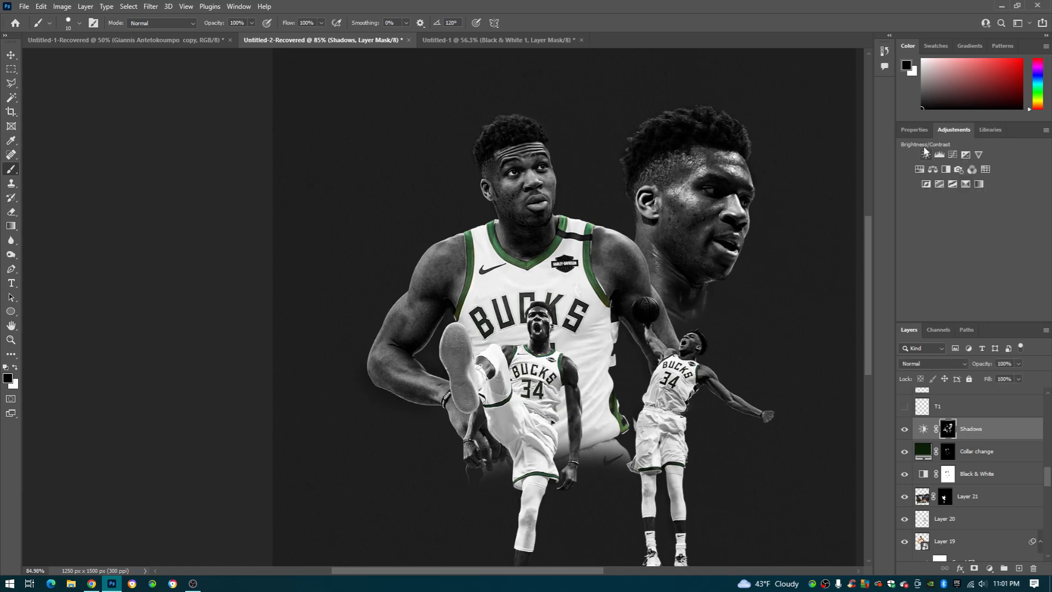
pyautogui.click(916, 130)
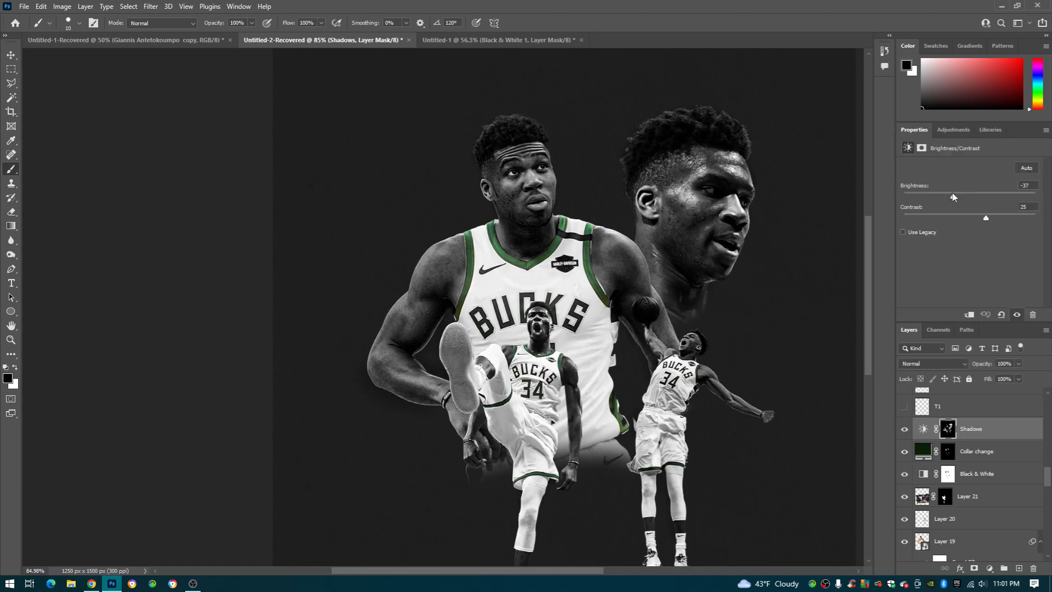
pyautogui.scroll(-2, 832, 279)
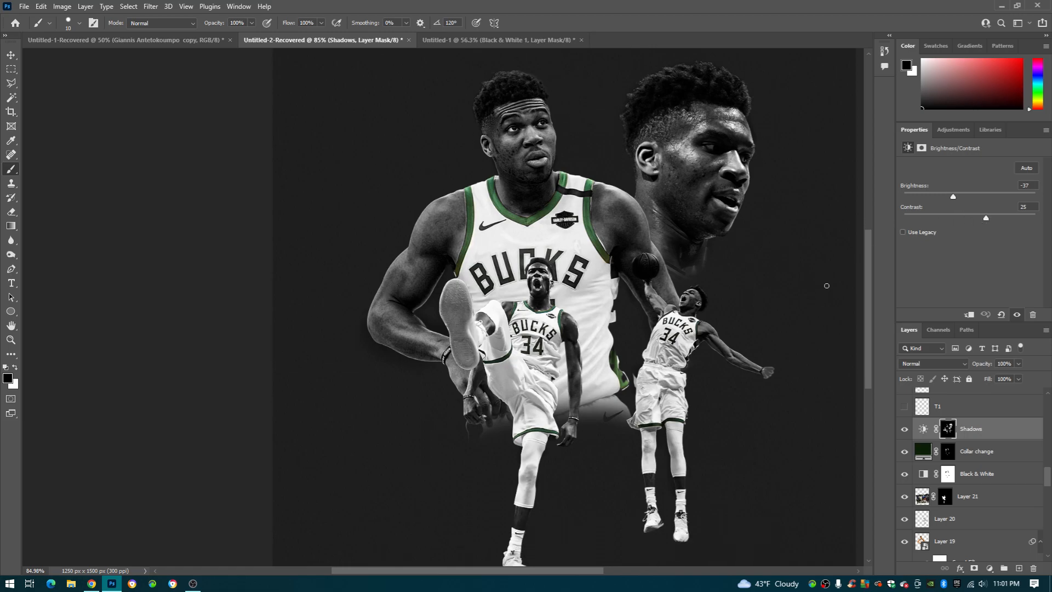
# Step: Switch the Shadows layer off and on repeatedly to compare the shading around the players, leaving it visible
pyautogui.click(906, 430)
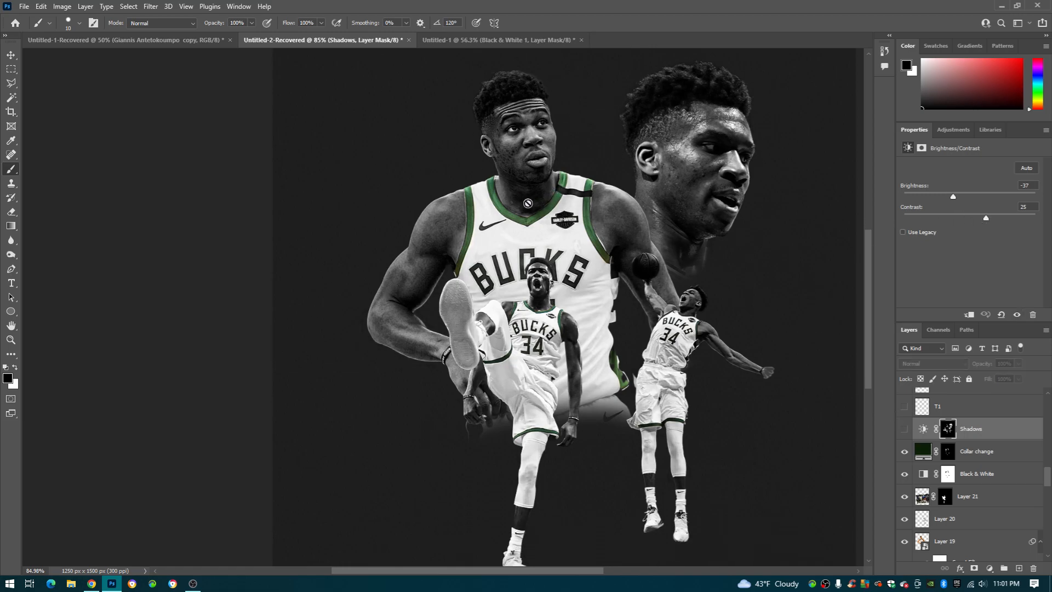
pyautogui.click(905, 429)
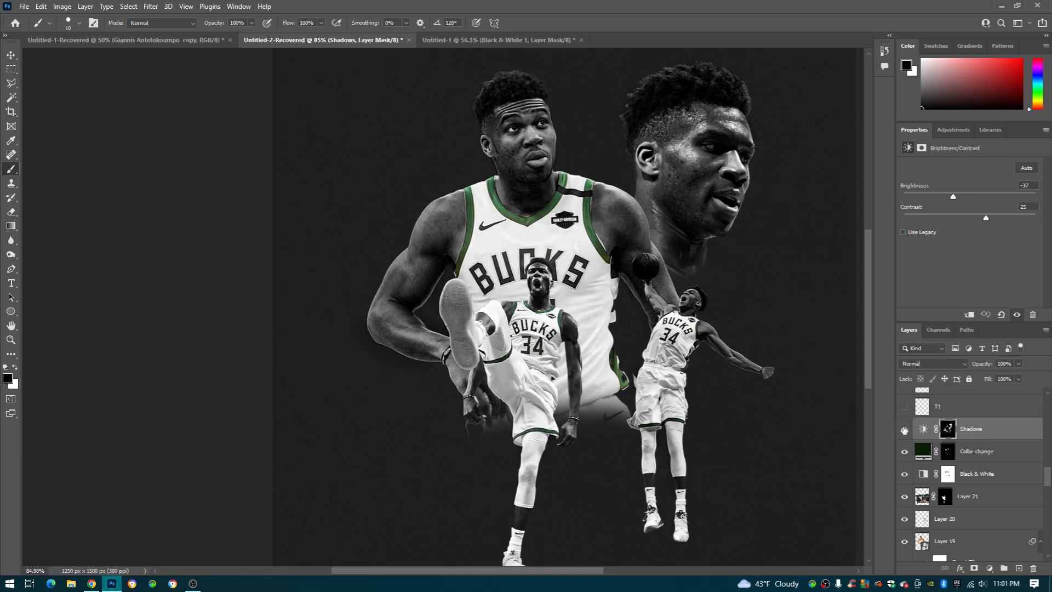
pyautogui.click(906, 430)
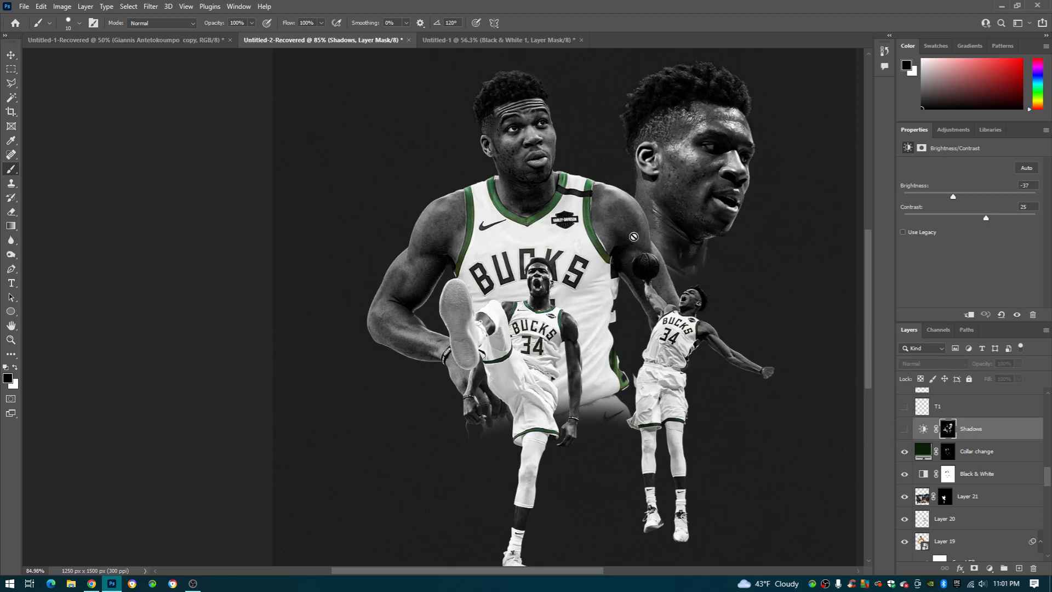
pyautogui.click(906, 430)
pyautogui.click(905, 430)
pyautogui.click(908, 432)
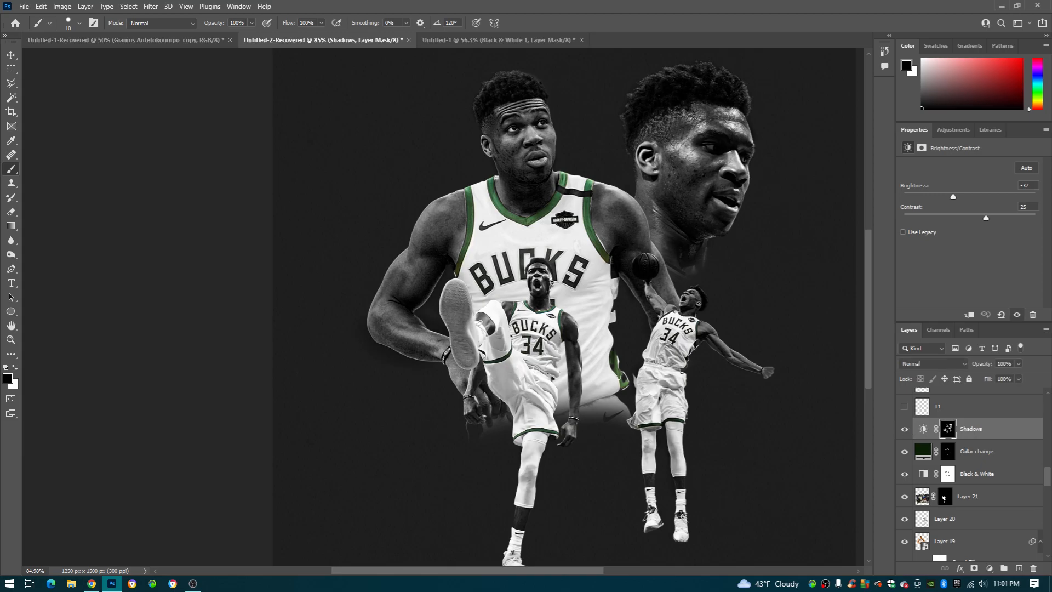
# Step: Show and select the lower T1 layer with the black triangle around the raised leg
pyautogui.click(905, 407)
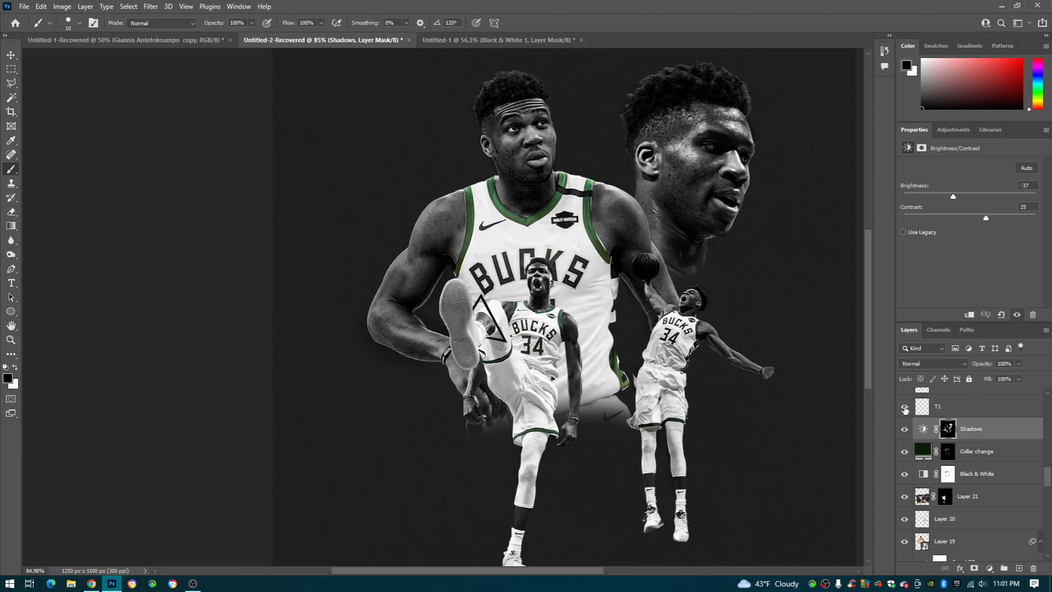
pyautogui.click(941, 407)
pyautogui.scroll(1, 926, 433)
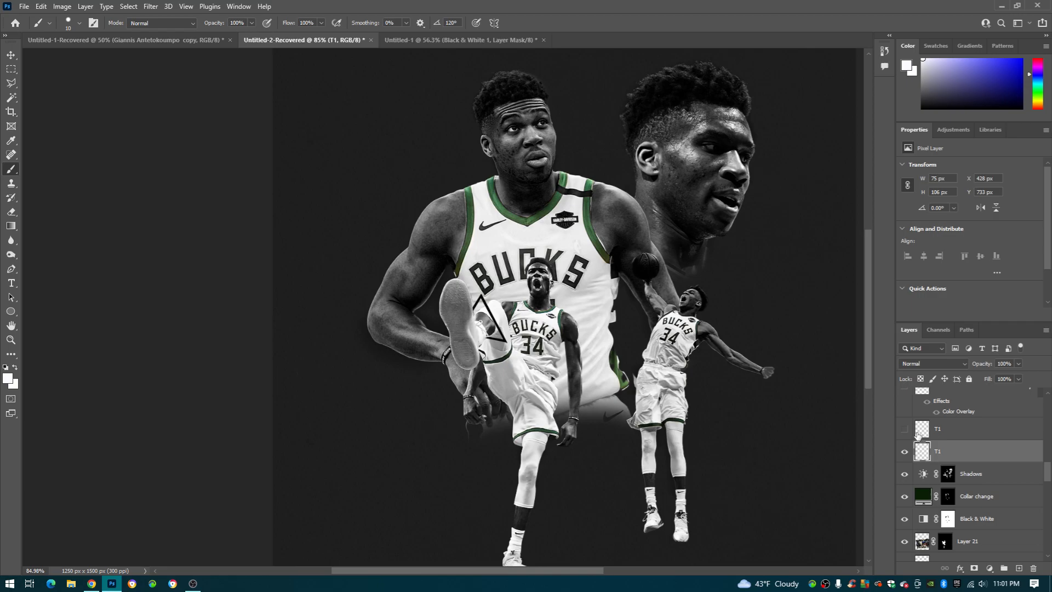
# Step: Show the upper T1 layer with the green triangle and compare it against the black one
pyautogui.scroll(1, 926, 446)
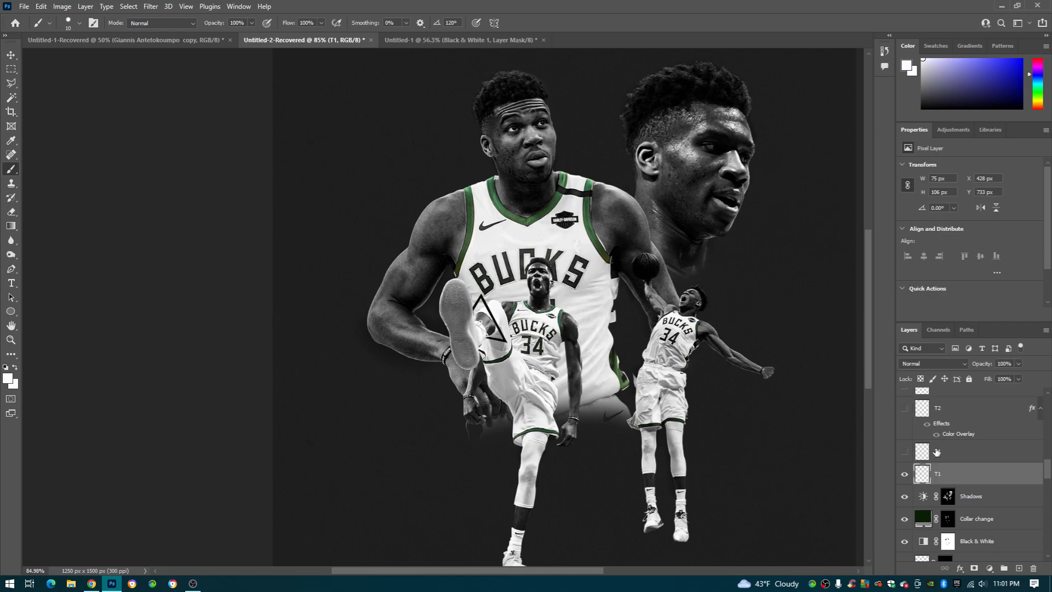
pyautogui.scroll(-1, 516, 329)
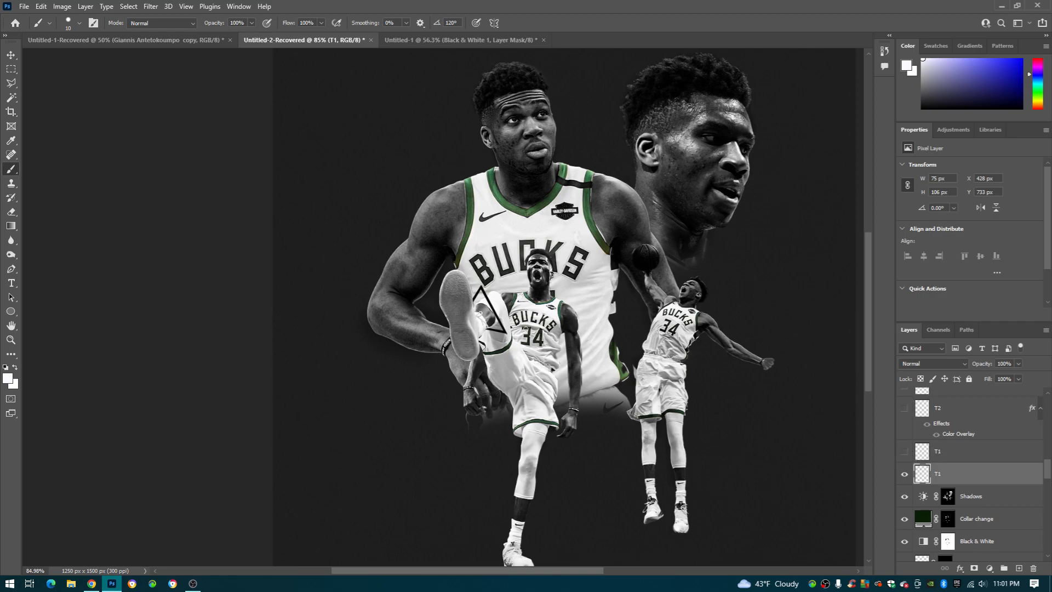
pyautogui.scroll(-2, 525, 329)
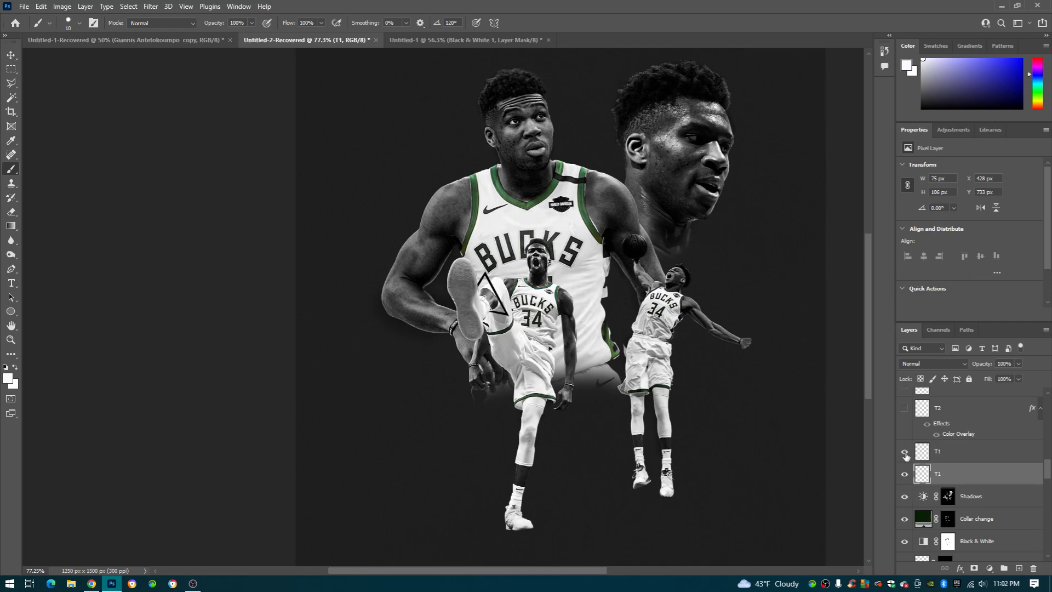
pyautogui.click(905, 453)
pyautogui.click(905, 452)
# Step: Outline the green triangle around the raised leg with the Polygonal Lasso, tracing its inner and outer edges
pyautogui.press('l')
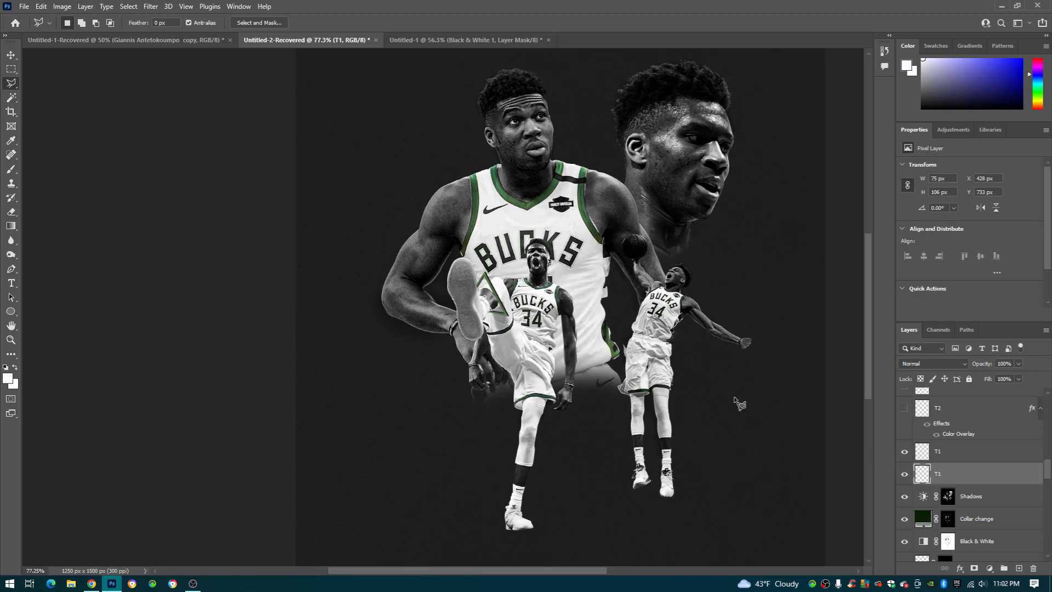
pyautogui.scroll(5, 494, 308)
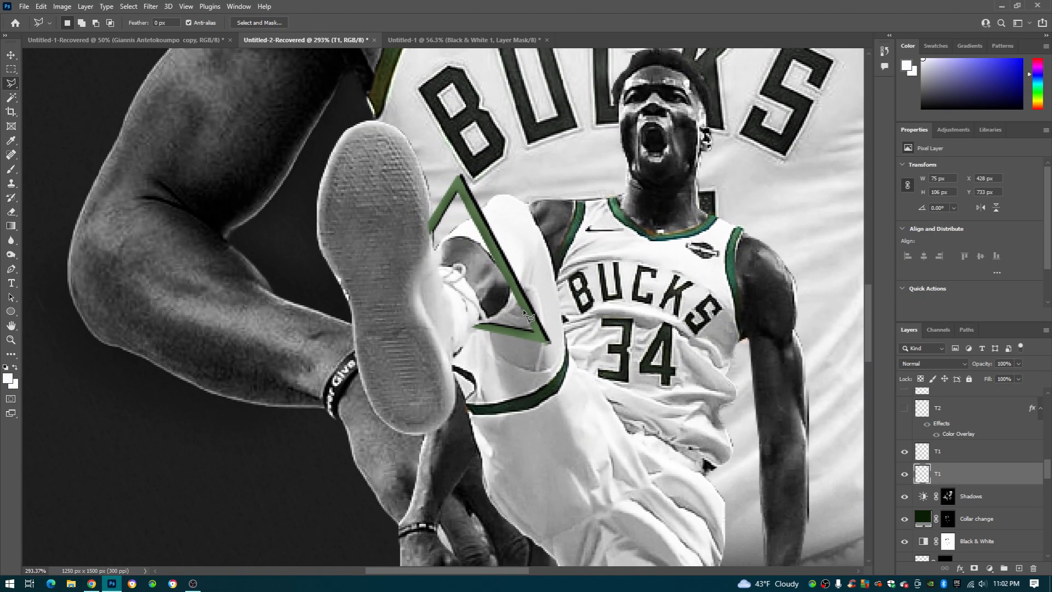
pyautogui.click(534, 331)
pyautogui.click(457, 192)
pyautogui.click(431, 233)
pyautogui.click(430, 222)
pyautogui.click(460, 179)
pyautogui.click(548, 344)
pyautogui.click(482, 327)
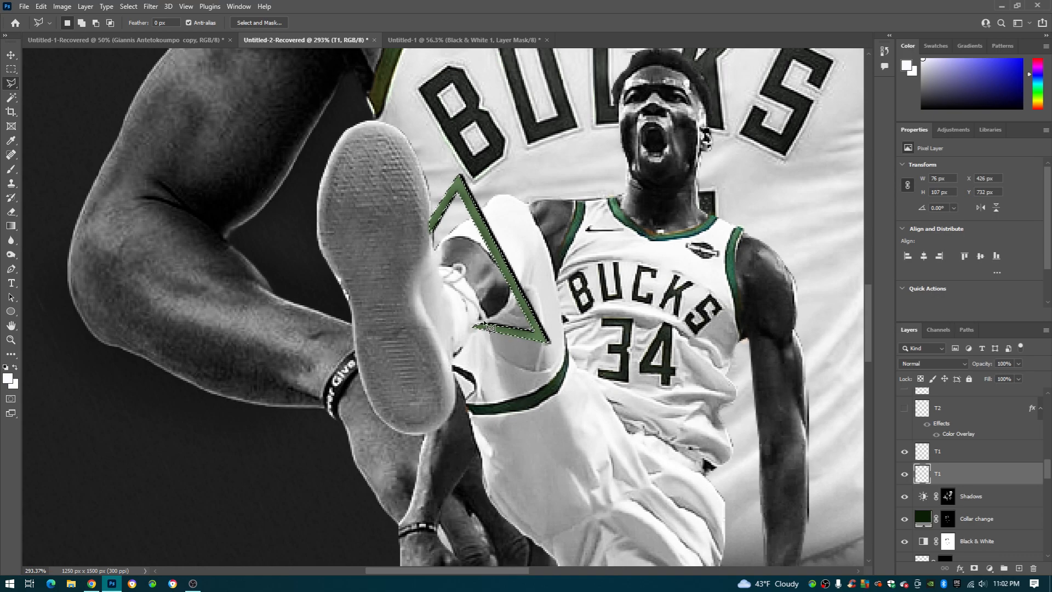
# Step: Open a custom colour fill for the triangle selection and cancel it
pyautogui.rightClick(488, 329)
pyautogui.click(534, 405)
pyautogui.click(523, 148)
pyautogui.click(518, 163)
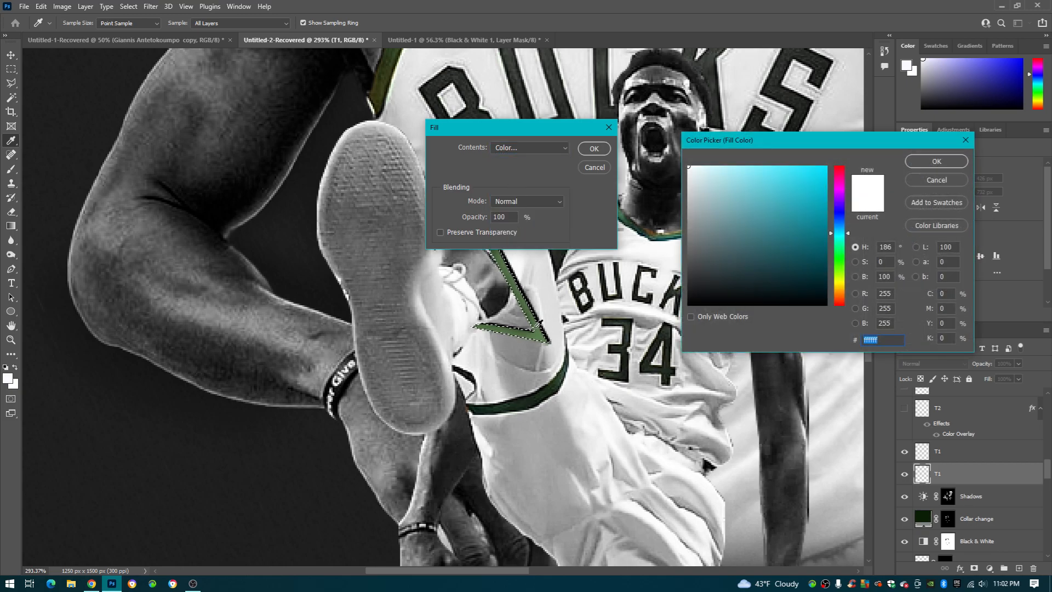
pyautogui.click(965, 140)
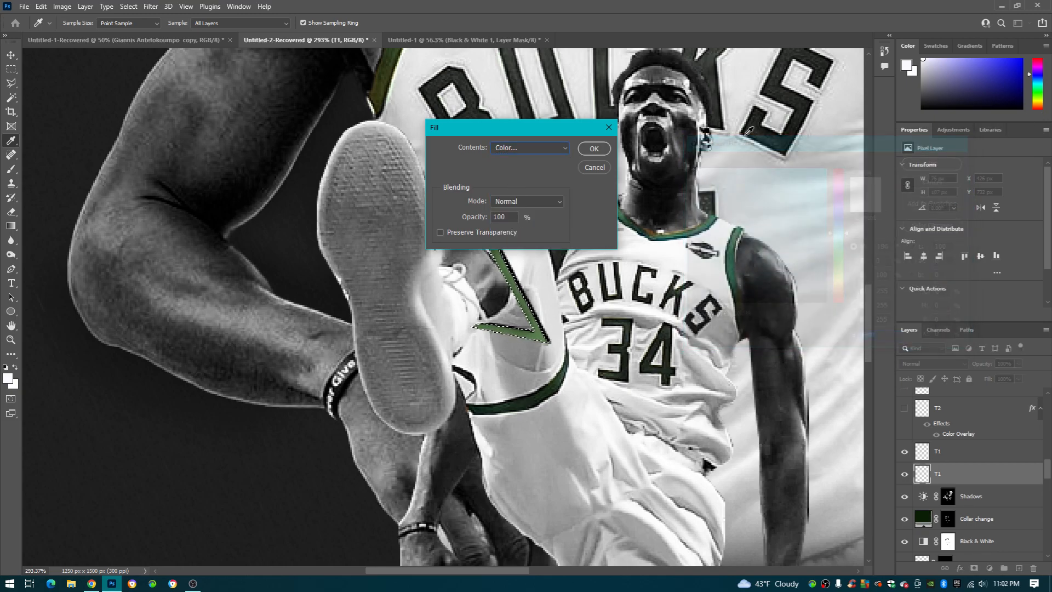
pyautogui.click(609, 128)
# Step: Compare the triangle with each T1 layer hidden and shown, and leave both visible with the lower one selected
pyautogui.click(904, 472)
pyautogui.click(904, 472)
pyautogui.click(906, 455)
pyautogui.click(906, 454)
pyautogui.click(906, 454)
pyautogui.click(906, 455)
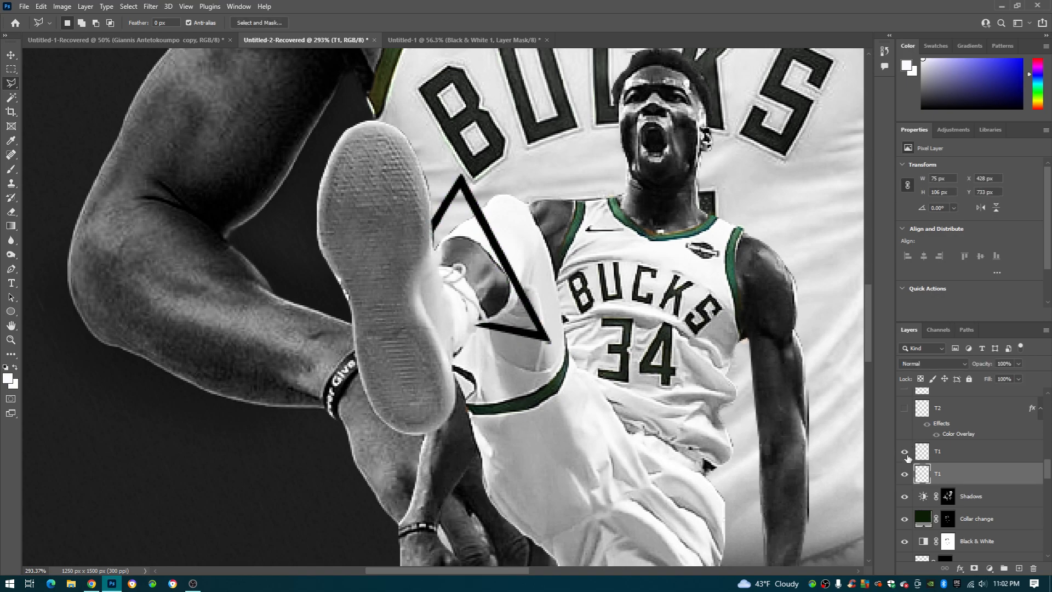
pyautogui.click(917, 460)
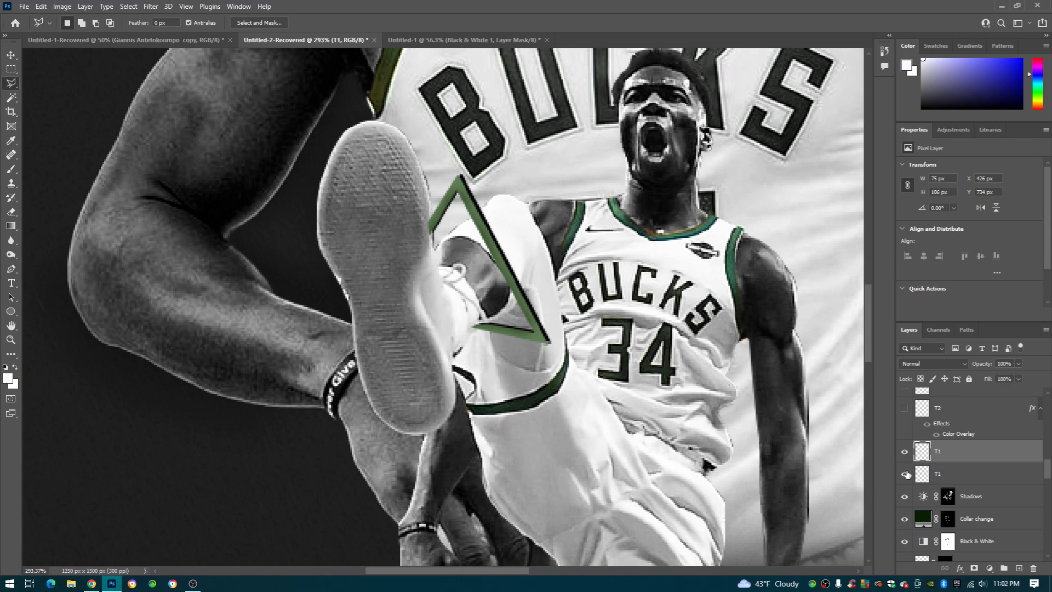
pyautogui.click(905, 474)
pyautogui.click(947, 476)
pyautogui.click(905, 474)
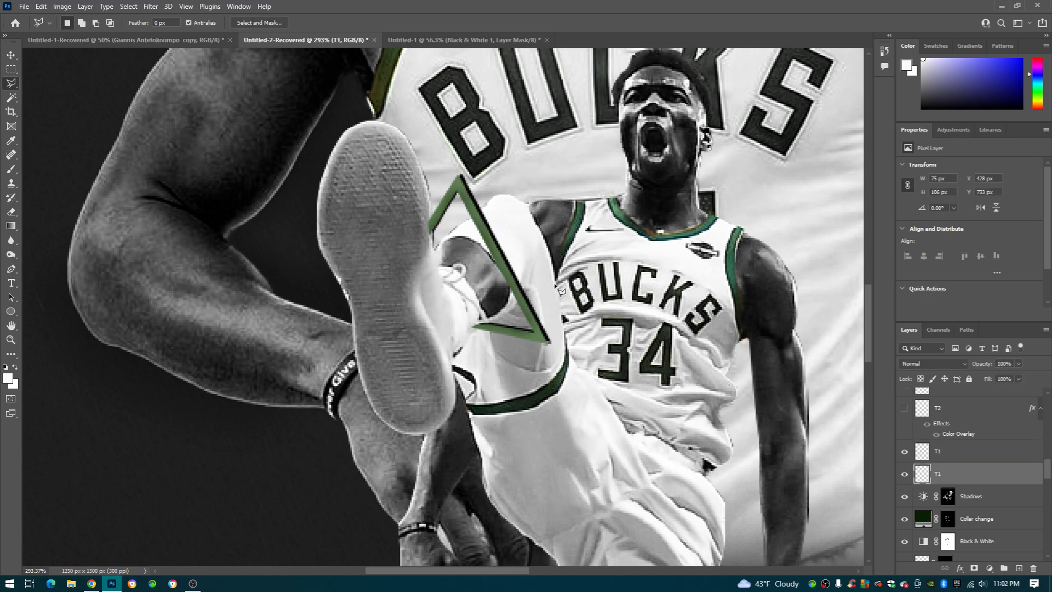
# Step: Show both T2 layers to add the black and green triangle around the kicking player's standing leg
pyautogui.scroll(-6, 504, 258)
pyautogui.scroll(5, 511, 266)
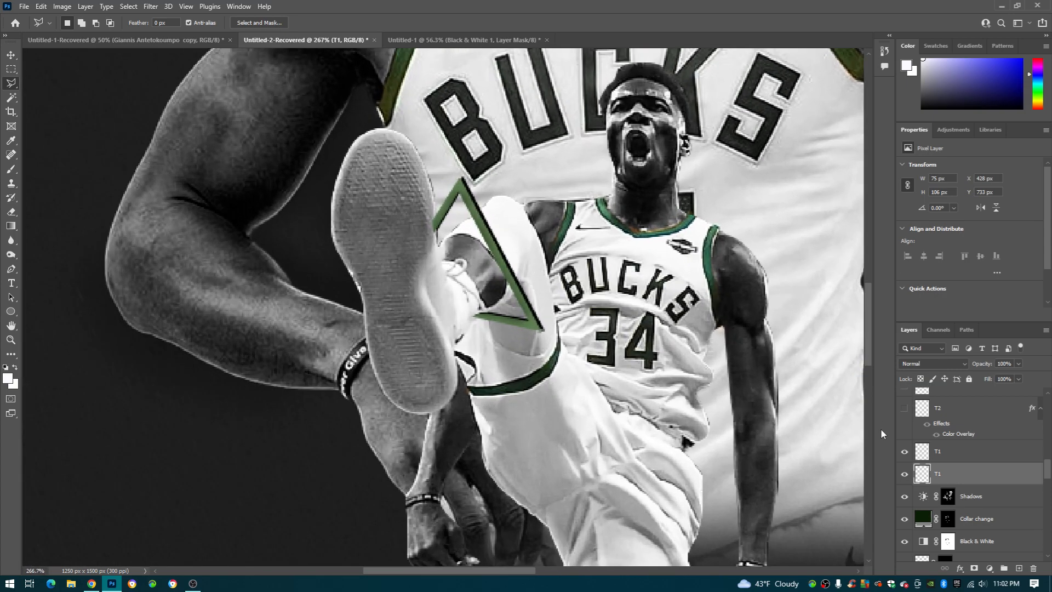
pyautogui.scroll(-6, 461, 239)
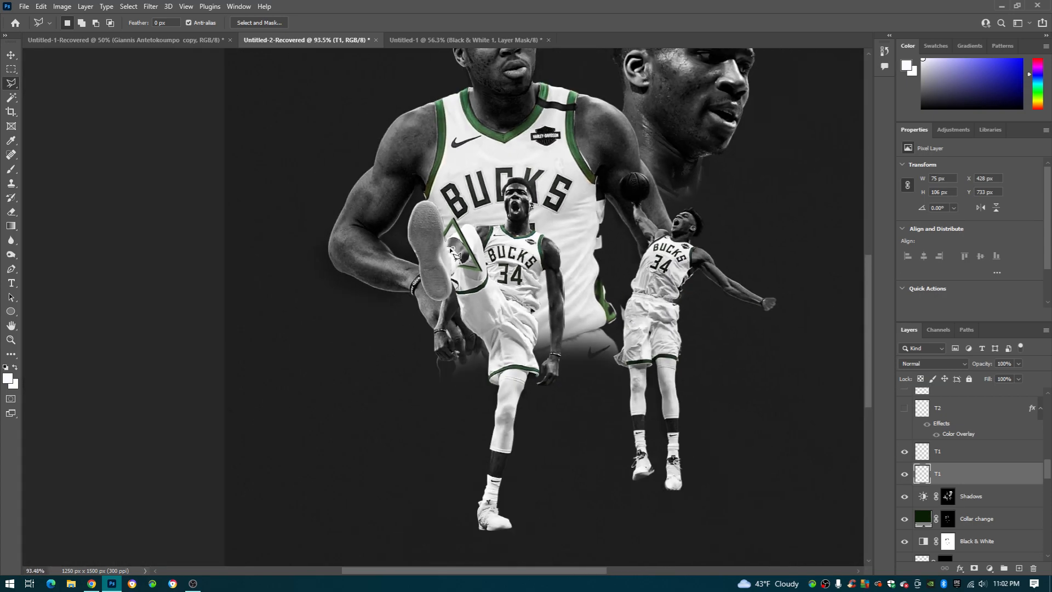
pyautogui.scroll(-2, 460, 256)
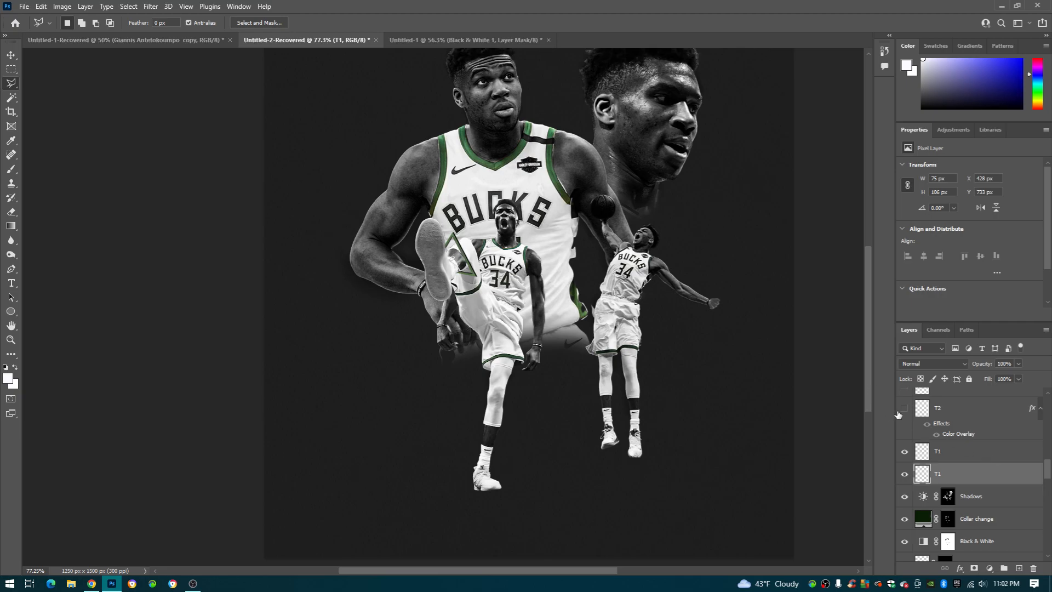
pyautogui.click(906, 409)
pyautogui.scroll(2, 904, 426)
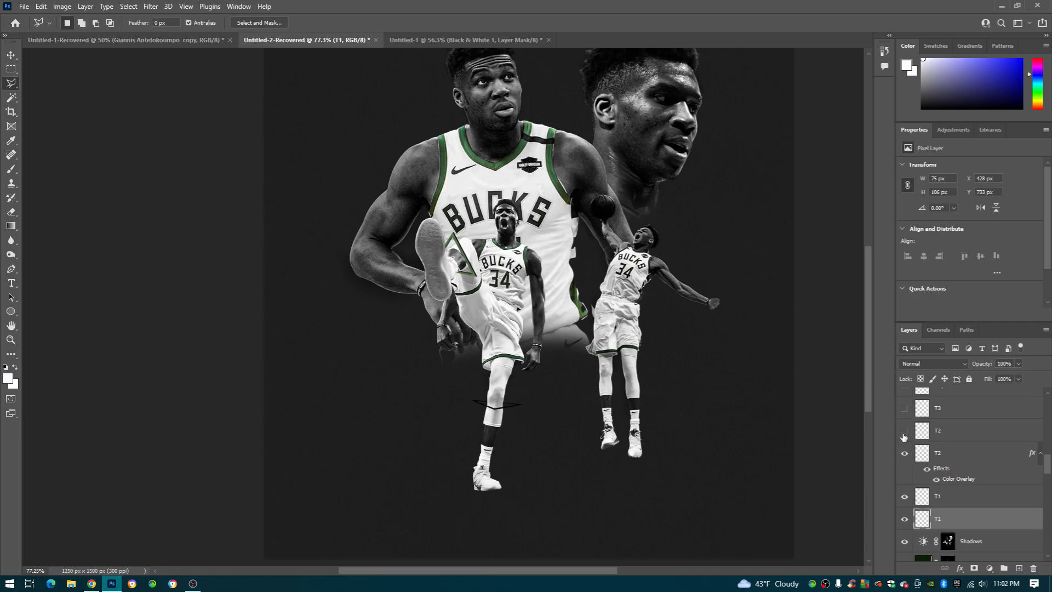
pyautogui.click(905, 431)
# Step: Show the T3, T4 and T5 layers to add more green triangles around the two small players
pyautogui.scroll(2, 902, 449)
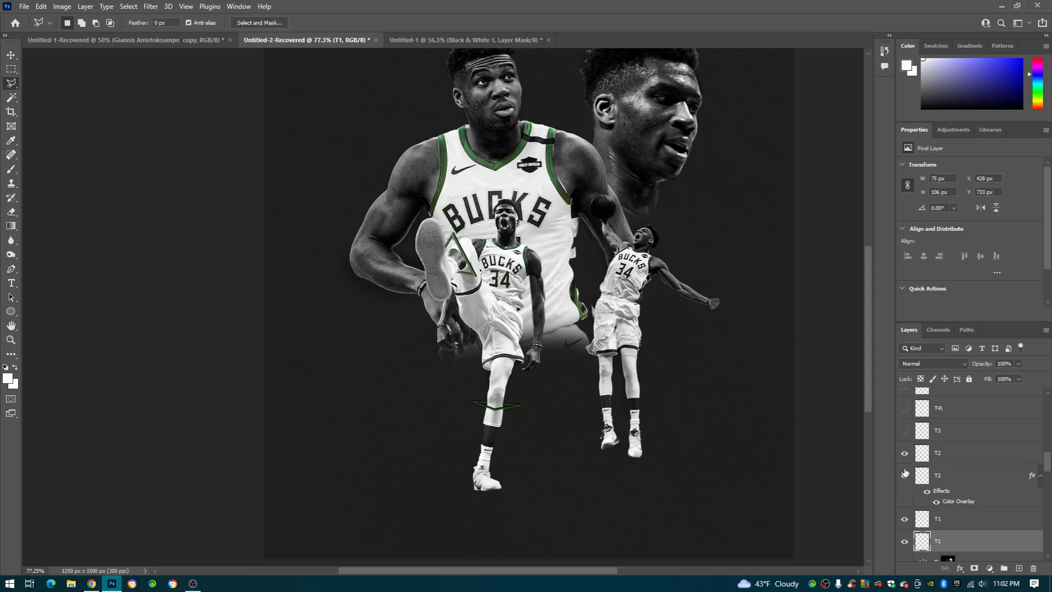
pyautogui.click(905, 454)
pyautogui.click(905, 431)
pyautogui.scroll(2, 906, 455)
pyautogui.click(906, 454)
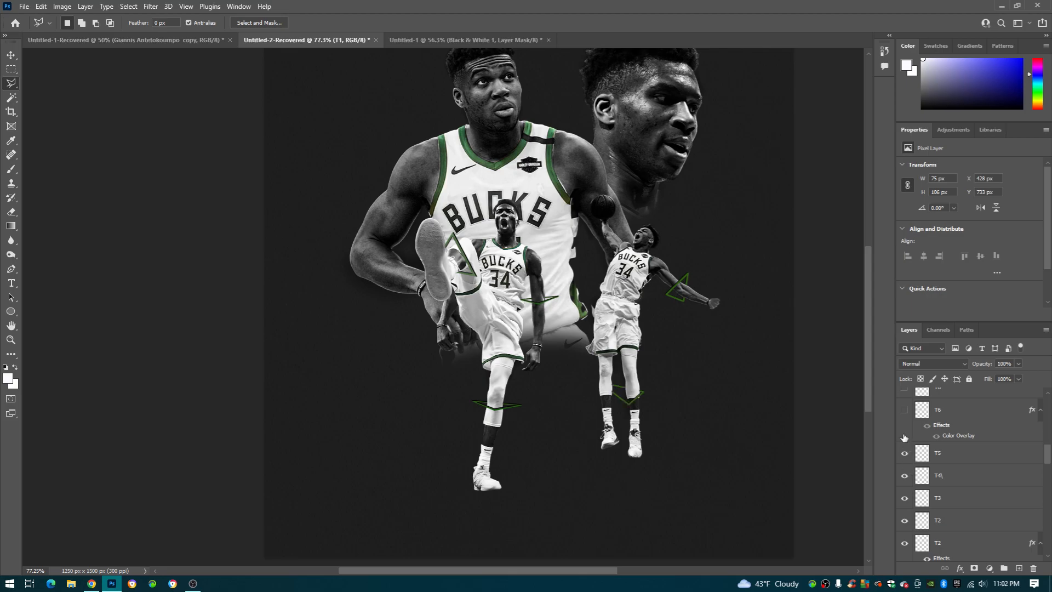
# Step: Show both T6 layers and the T7 layer to add the triangles around the large player's arms
pyautogui.click(905, 411)
pyautogui.scroll(2, 926, 466)
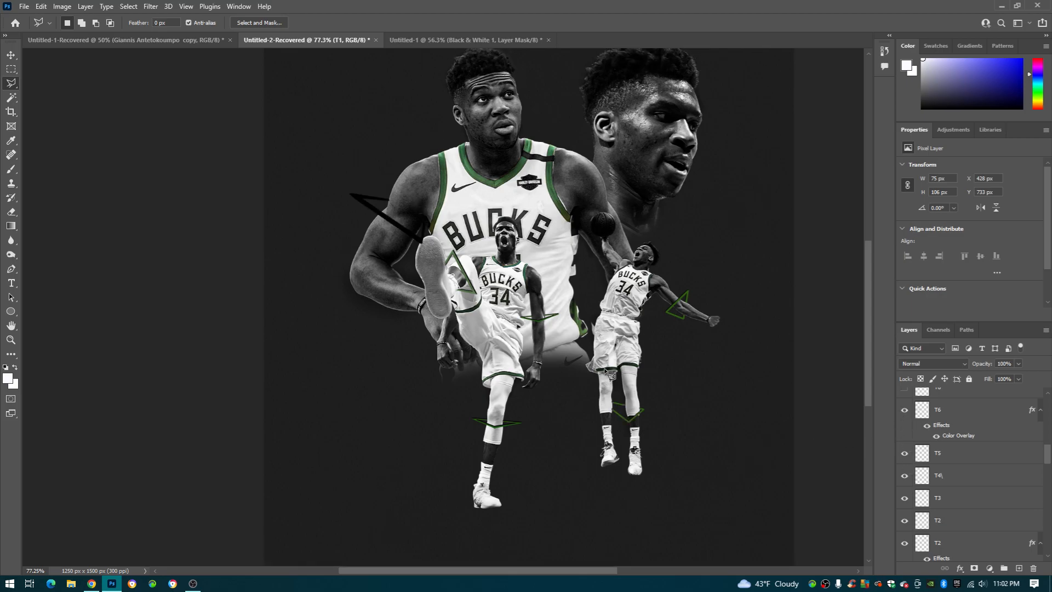
pyautogui.click(905, 432)
pyautogui.scroll(2, 910, 455)
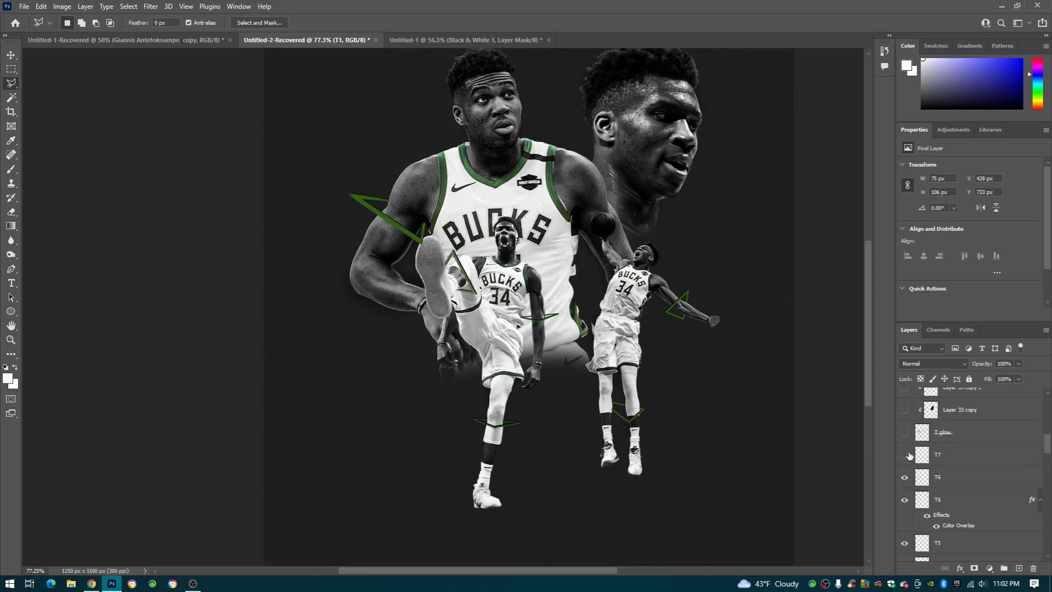
pyautogui.click(905, 456)
# Step: Show and select the T glow layer, compare the triangles with and without the glow, and activate the Brush tool
pyautogui.click(905, 433)
pyautogui.click(905, 433)
pyautogui.click(905, 433)
pyautogui.click(905, 433)
pyautogui.click(905, 433)
pyautogui.click(944, 433)
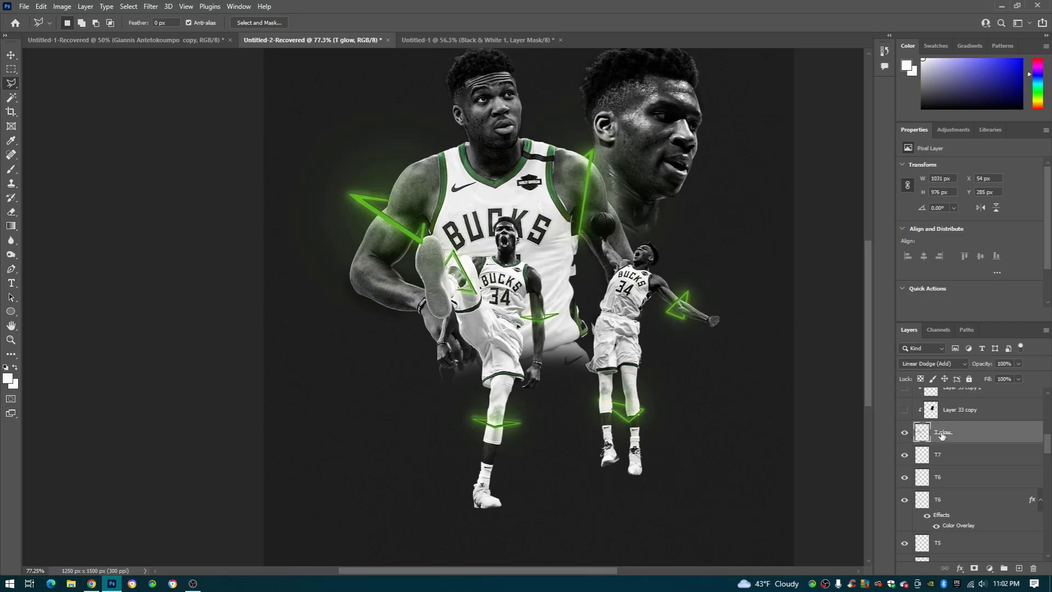
pyautogui.click(905, 433)
pyautogui.click(905, 433)
pyautogui.press('b')
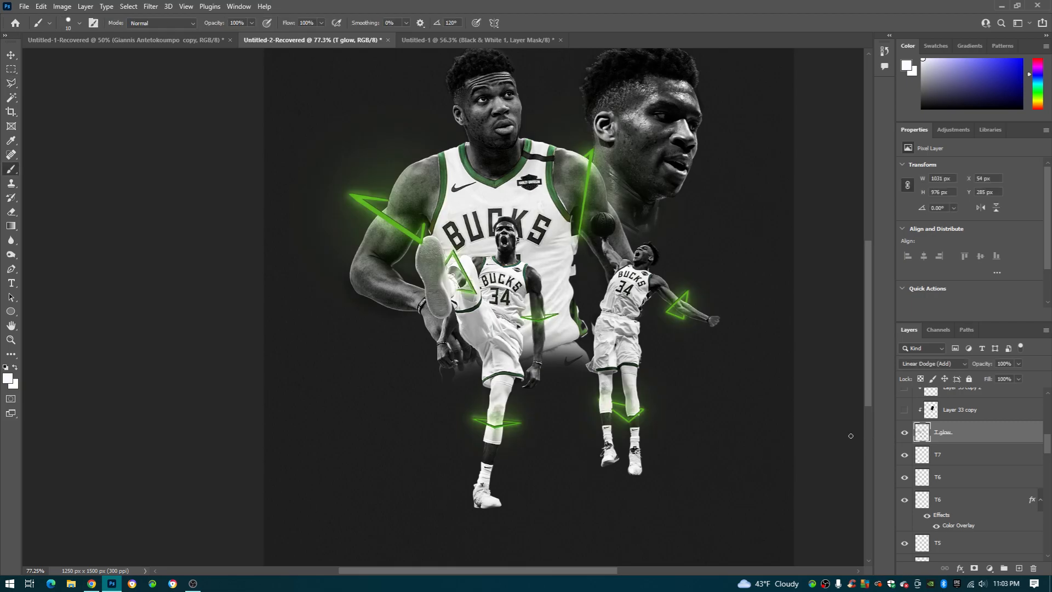
# Step: Compare the dunking player's arm triangle with the T glow layer hidden and shown
pyautogui.click(905, 433)
pyautogui.scroll(5, 700, 308)
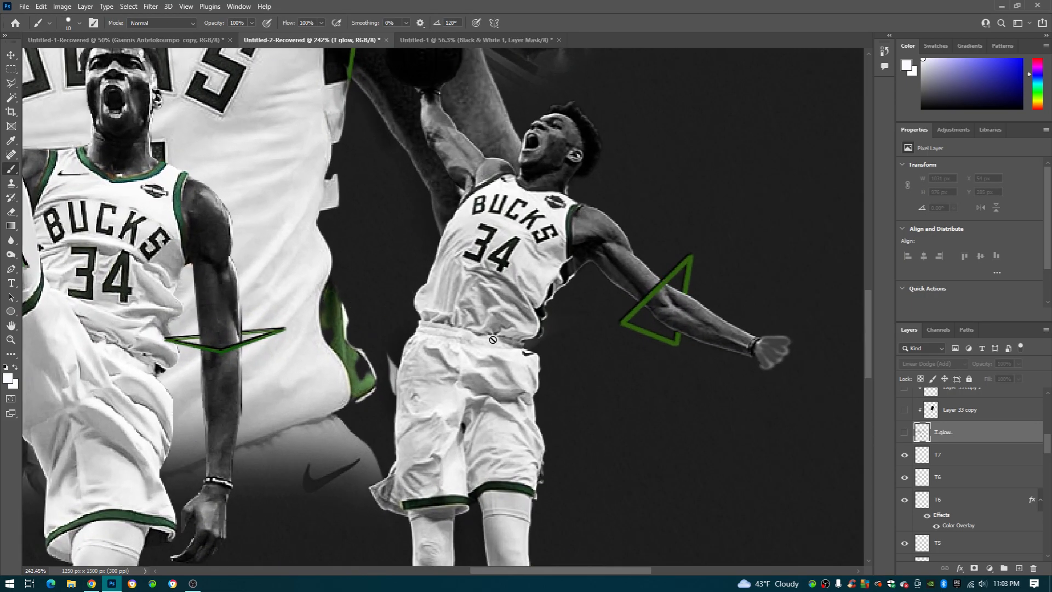
pyautogui.click(904, 433)
# Step: Choose the Soft Round brush with 36% flow, sample the triangle's green, and try glow strokes on the arm triangle's corner
pyautogui.rightClick(694, 290)
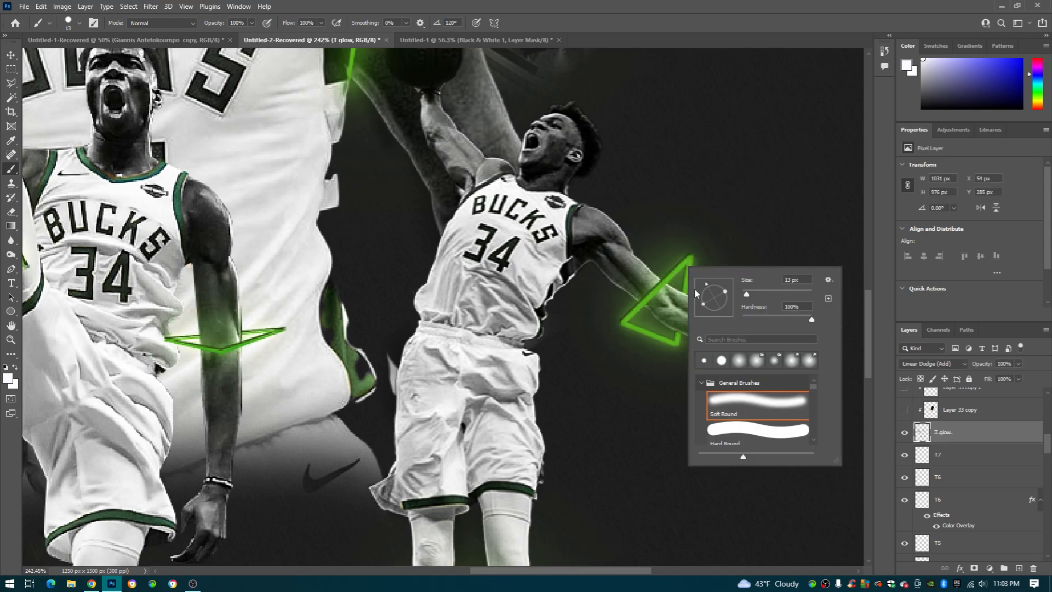
pyautogui.click(321, 24)
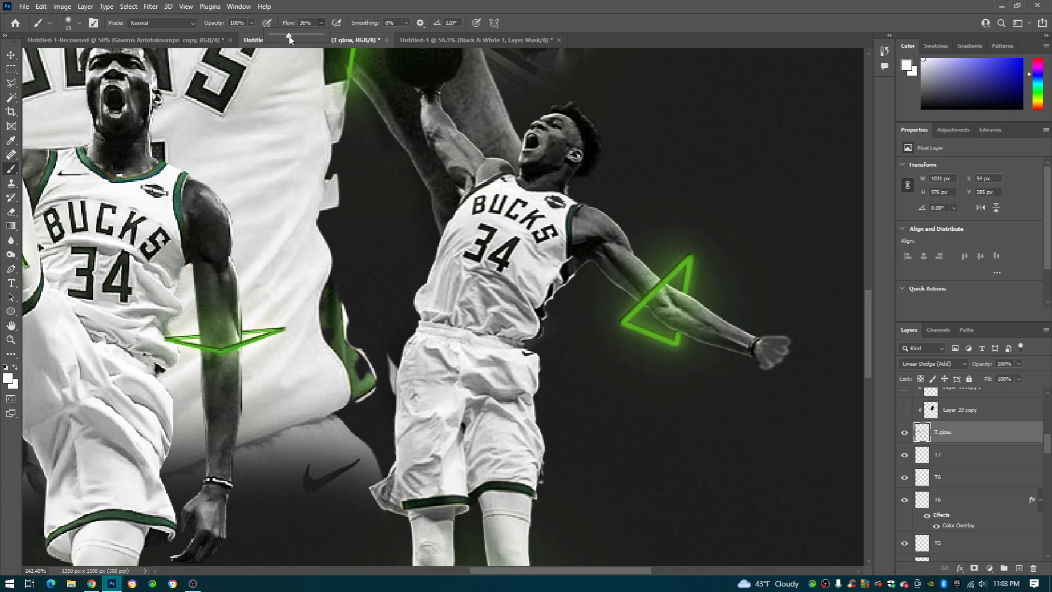
pyautogui.moveTo(693, 259)
pyautogui.mouseDown()
pyautogui.moveTo(624, 319)
pyautogui.moveTo(679, 345)
pyautogui.moveTo(687, 267)
pyautogui.mouseUp()
pyautogui.hotkey('ctrl', 'z')
pyautogui.keyDown('alt'); pyautogui.click(692, 254); pyautogui.keyUp('alt')
pyautogui.hotkey('ctrl', 'z')
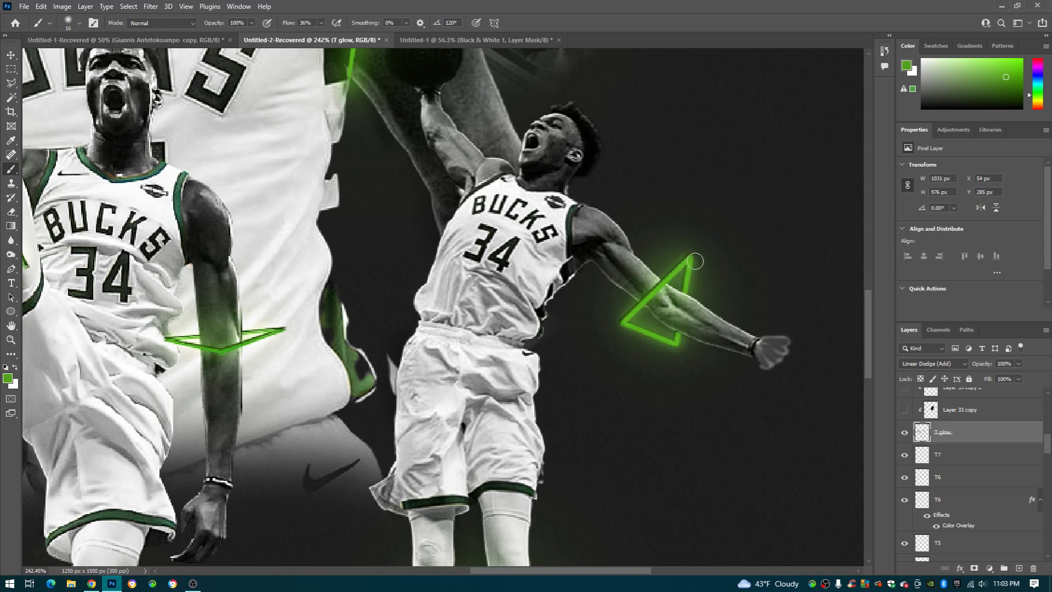
# Step: Set the brush flow to 14%, try a softer green glow around the arm triangle, and resize the brush to 200 px
pyautogui.scroll(-3, 565, 335)
pyautogui.hscroll(-2, 346, 335)
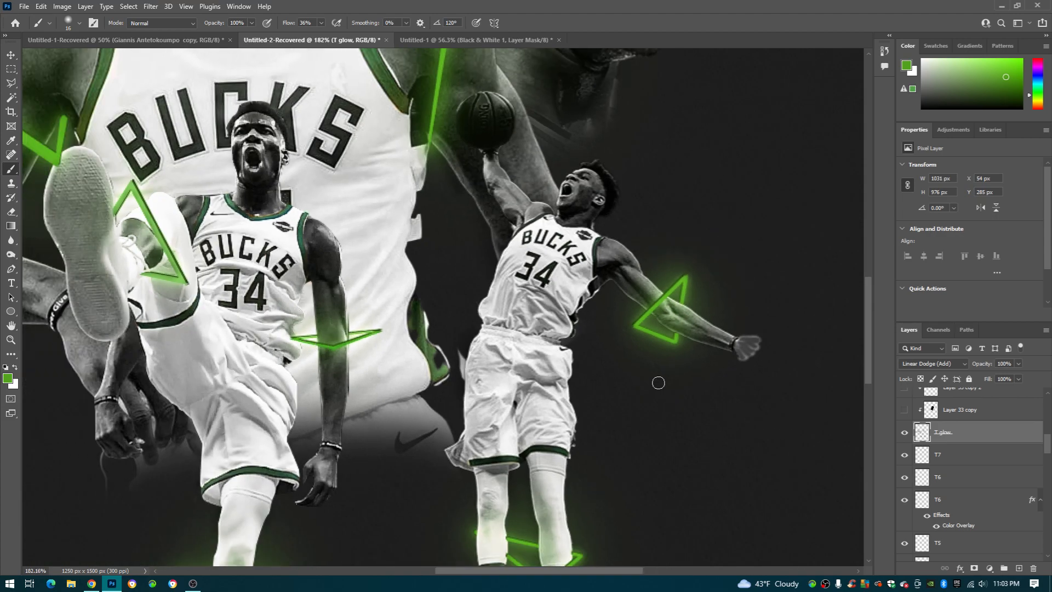
pyautogui.scroll(2, 680, 315)
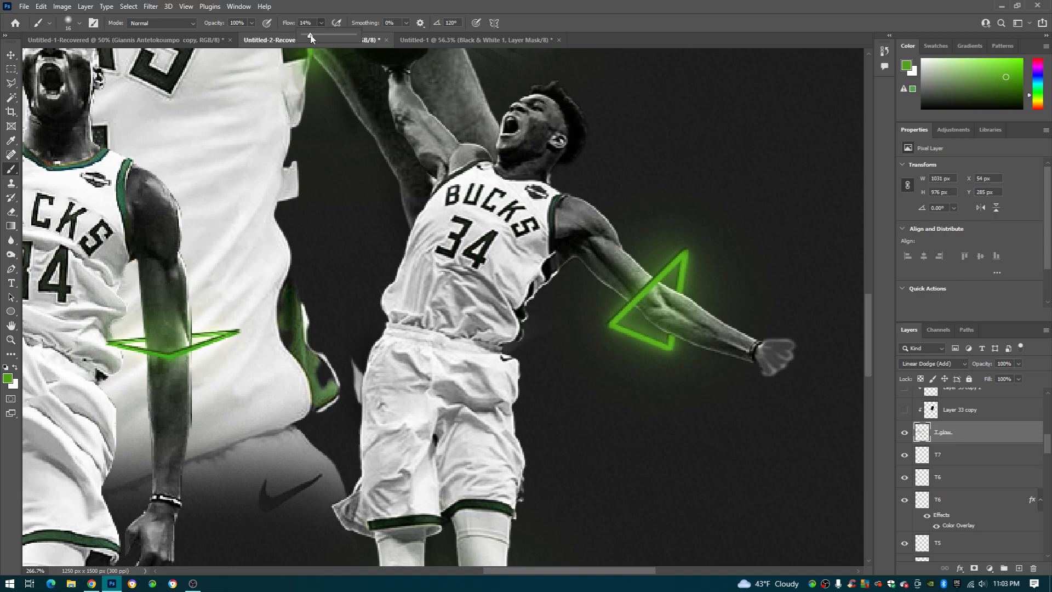
pyautogui.keyDown('alt'); pyautogui.rightClick(628, 298); pyautogui.keyUp('alt')
pyautogui.moveTo(675, 263)
pyautogui.mouseDown()
pyautogui.moveTo(672, 254)
pyautogui.moveTo(620, 312)
pyautogui.moveTo(663, 339)
pyautogui.mouseUp()
pyautogui.keyDown('alt'); pyautogui.rightClick(632, 257); pyautogui.keyUp('alt')
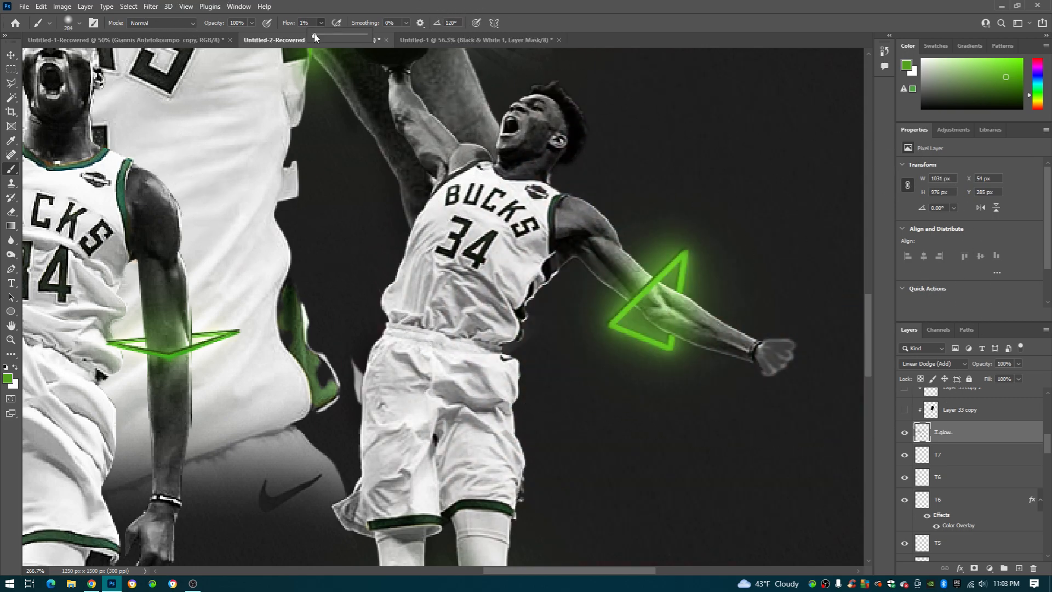
pyautogui.keyDown('alt'); pyautogui.rightClick(630, 262); pyautogui.keyUp('alt')
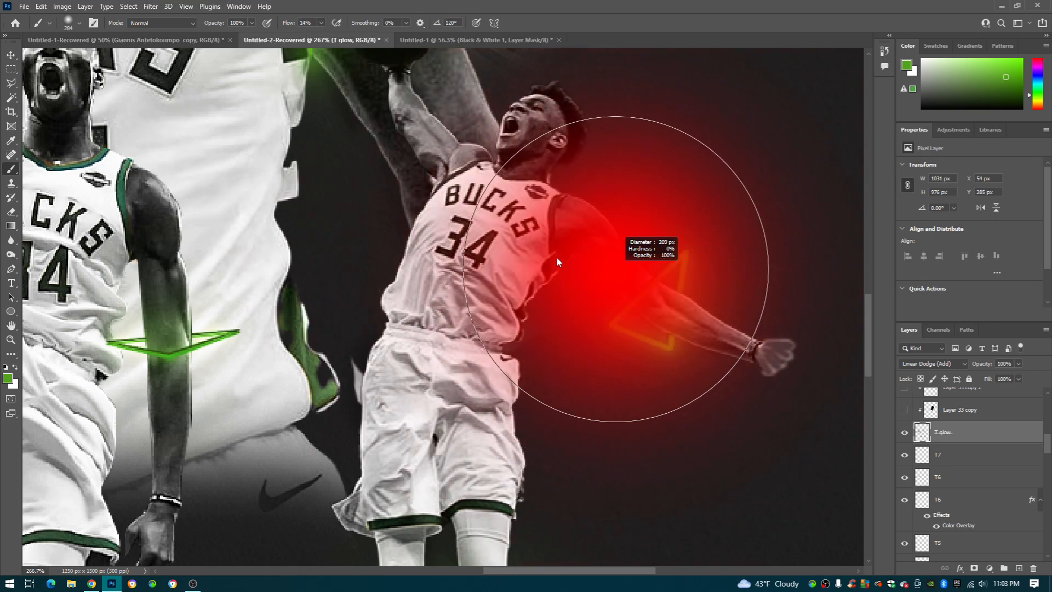
pyautogui.scroll(-5, 656, 301)
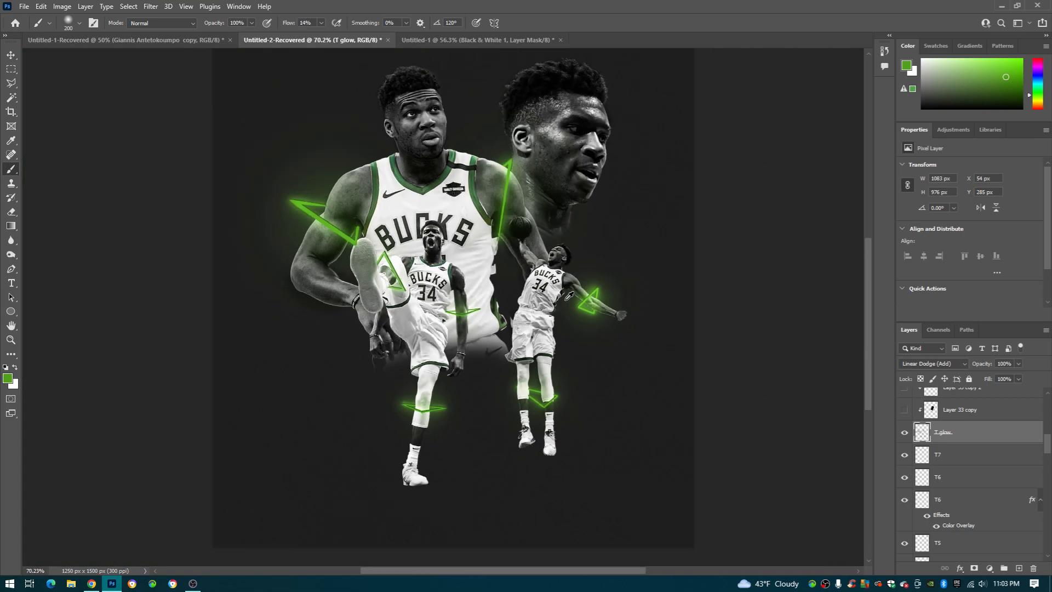
# Step: Show the clipped Layer 33 copy layers and Layer 29 above T glow to add particles inside the glow
pyautogui.hscroll(-3, 589, 312)
pyautogui.scroll(3, 927, 474)
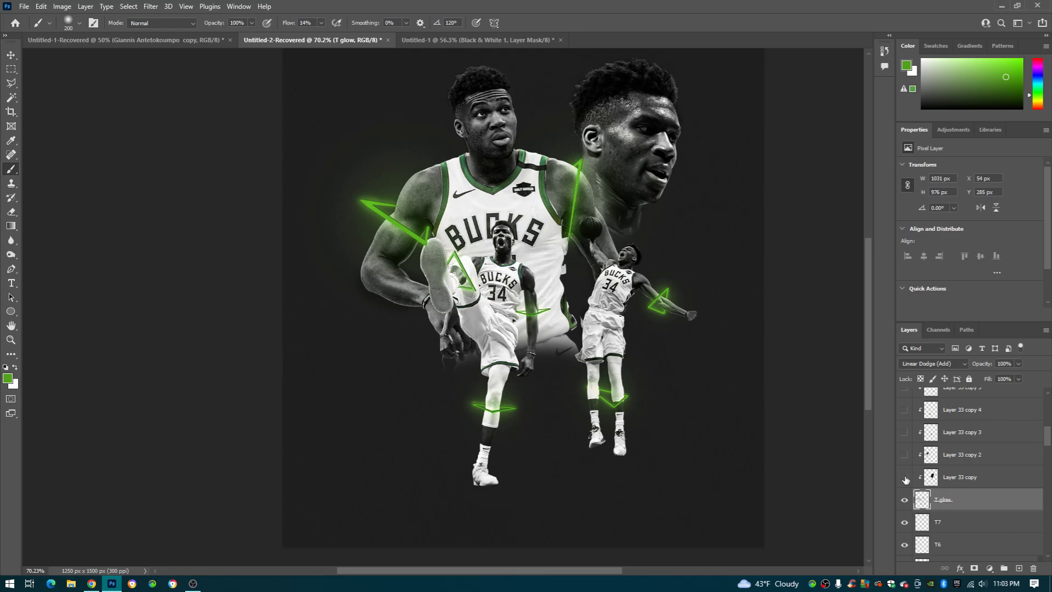
pyautogui.click(950, 482)
pyautogui.click(905, 477)
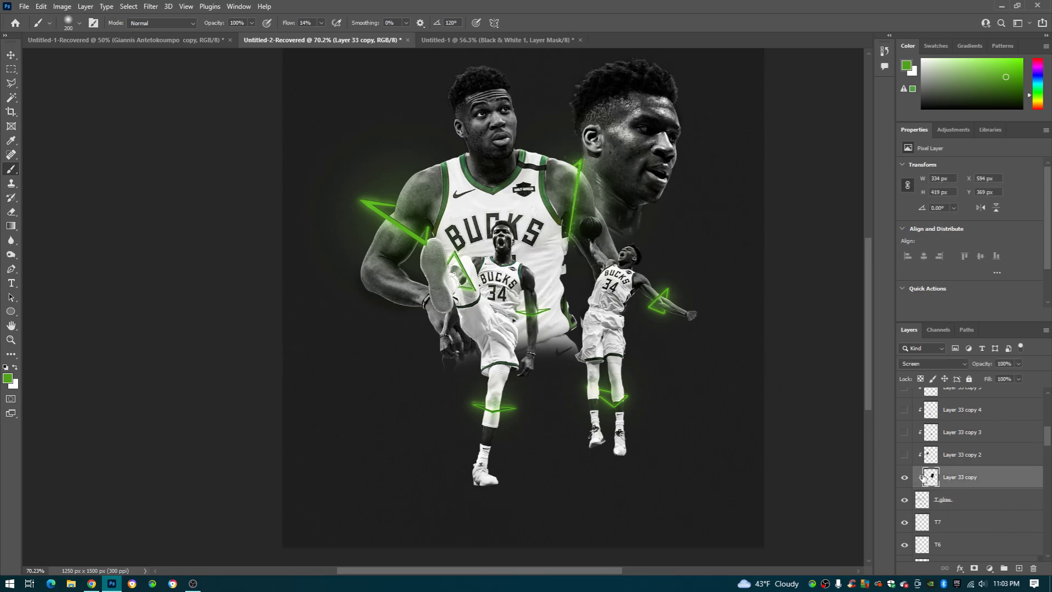
pyautogui.scroll(1, 939, 476)
pyautogui.moveTo(906, 421); pyautogui.dragTo(905, 389)
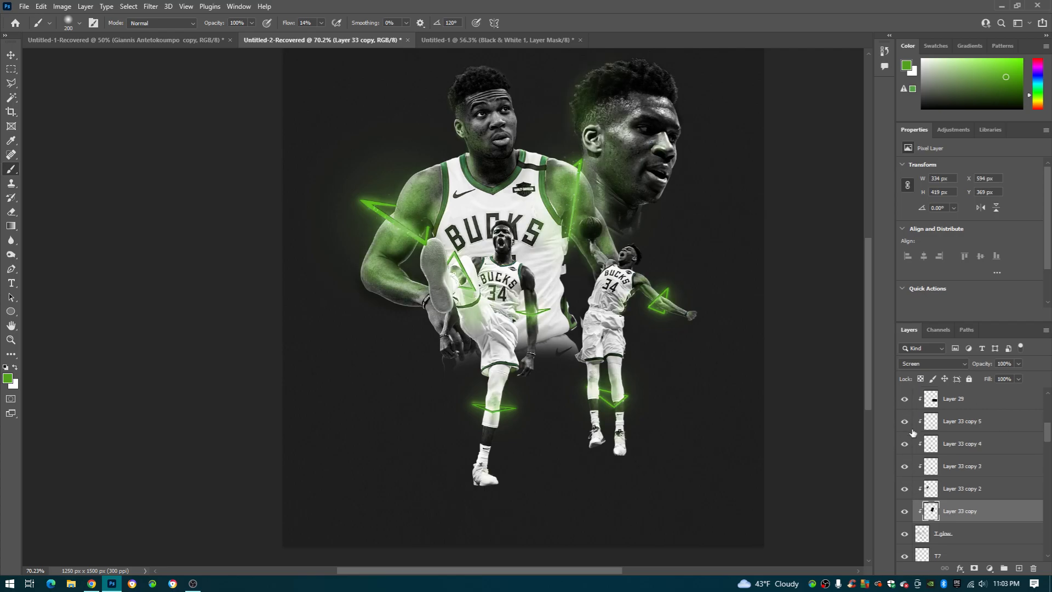
# Step: Release Layer 29 from its clipping mask and set its blend mode to Normal to expose the star texture
pyautogui.scroll(4, 909, 439)
pyautogui.rightClick(951, 489)
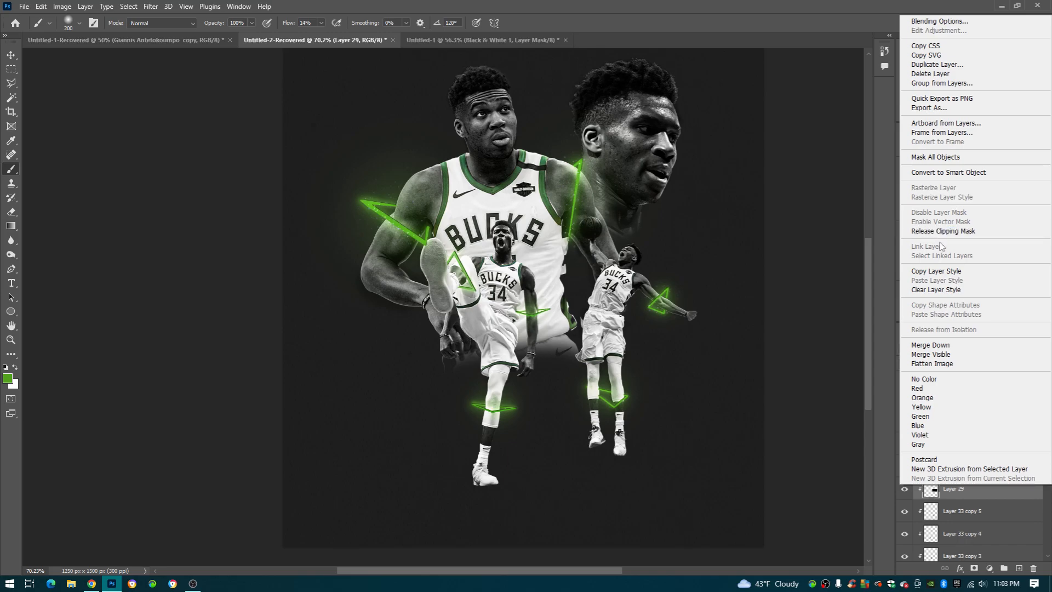
pyautogui.click(943, 230)
pyautogui.click(941, 364)
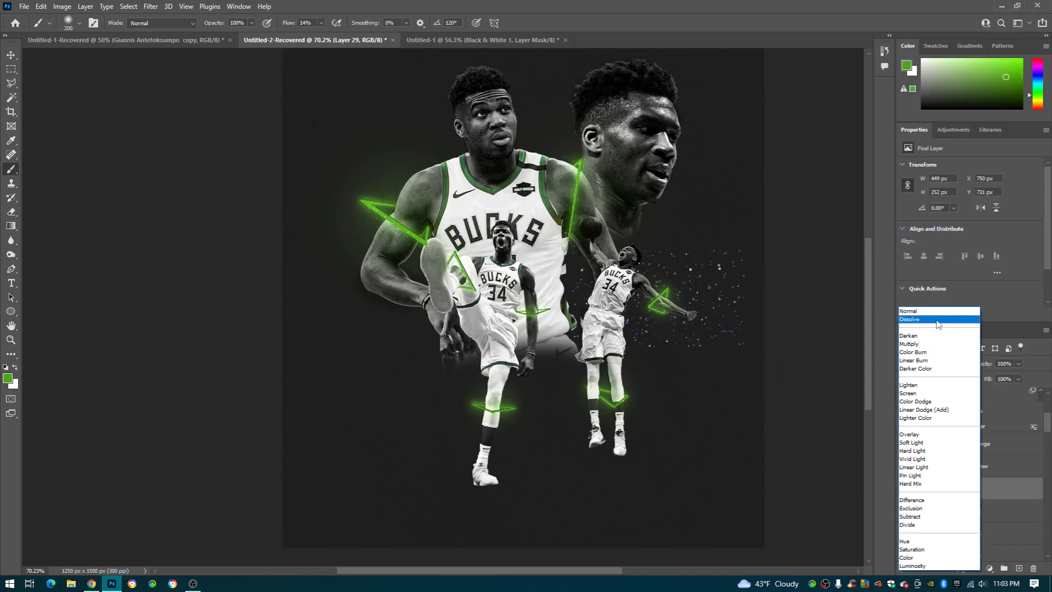
pyautogui.click(921, 311)
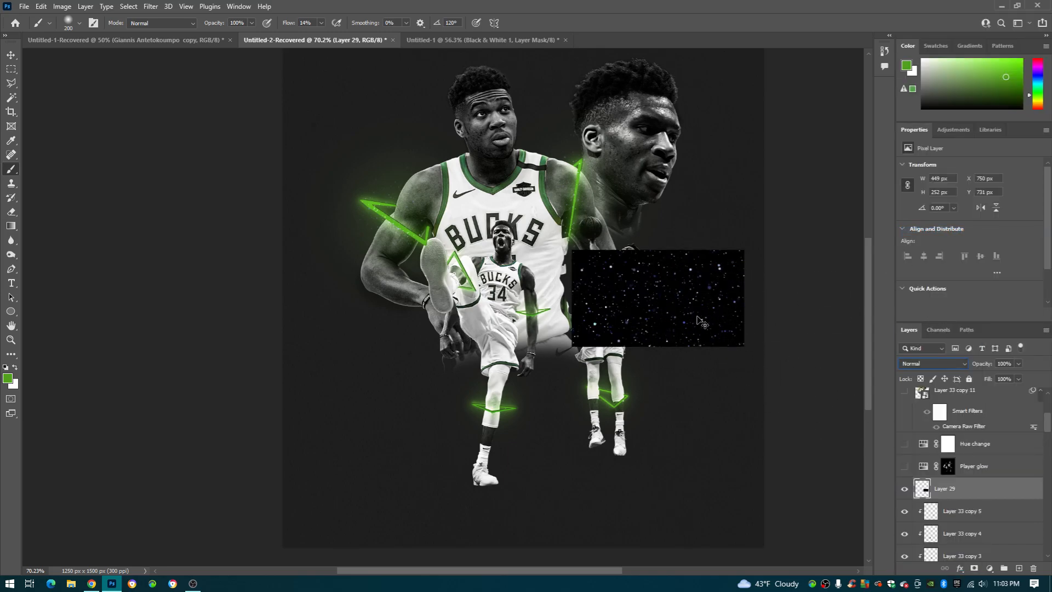
# Step: Compare the poster with the T glow layer off and on, and with the Layer 29 star texture off and on
pyautogui.scroll(-3, 956, 495)
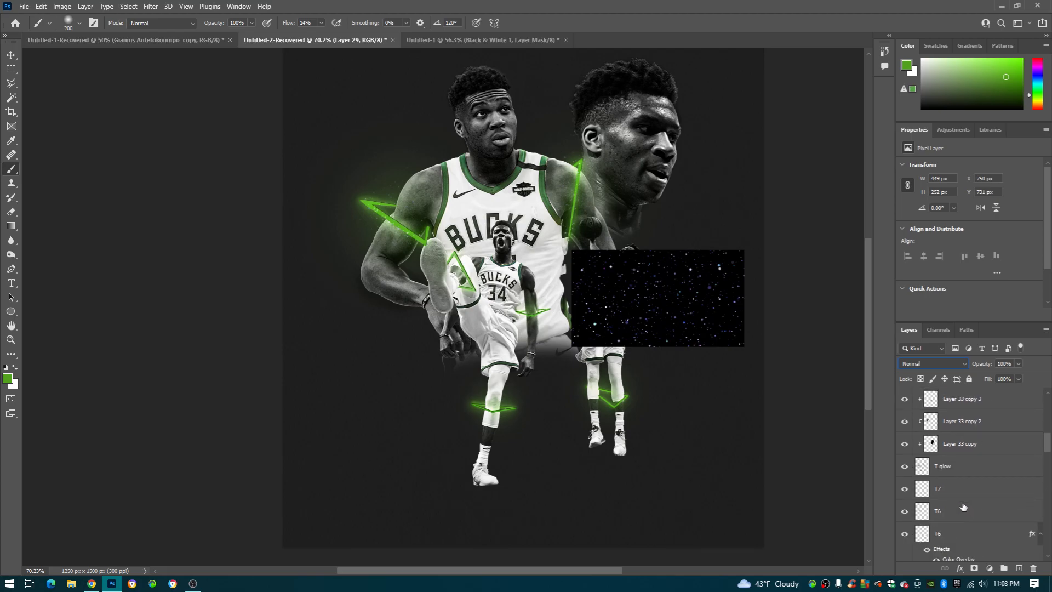
pyautogui.click(905, 467)
pyautogui.click(905, 467)
pyautogui.click(905, 467)
pyautogui.click(905, 466)
pyautogui.scroll(4, 925, 465)
pyautogui.scroll(1, 925, 464)
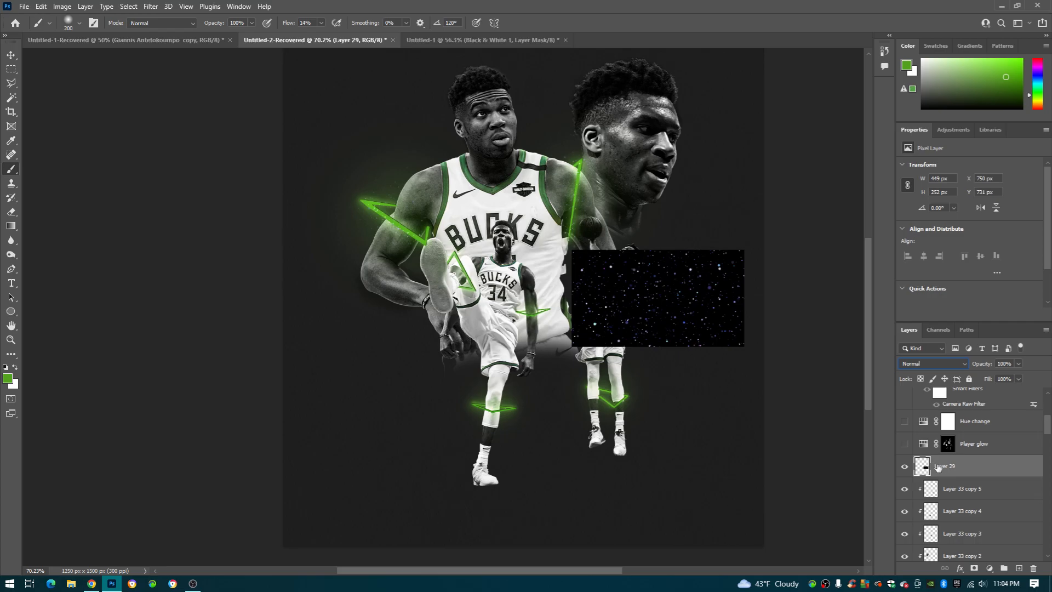
pyautogui.click(905, 467)
pyautogui.click(905, 467)
# Step: Clip Layer 29 to the glow again and set its blend mode to Screen
pyautogui.rightClick(954, 470)
pyautogui.click(943, 323)
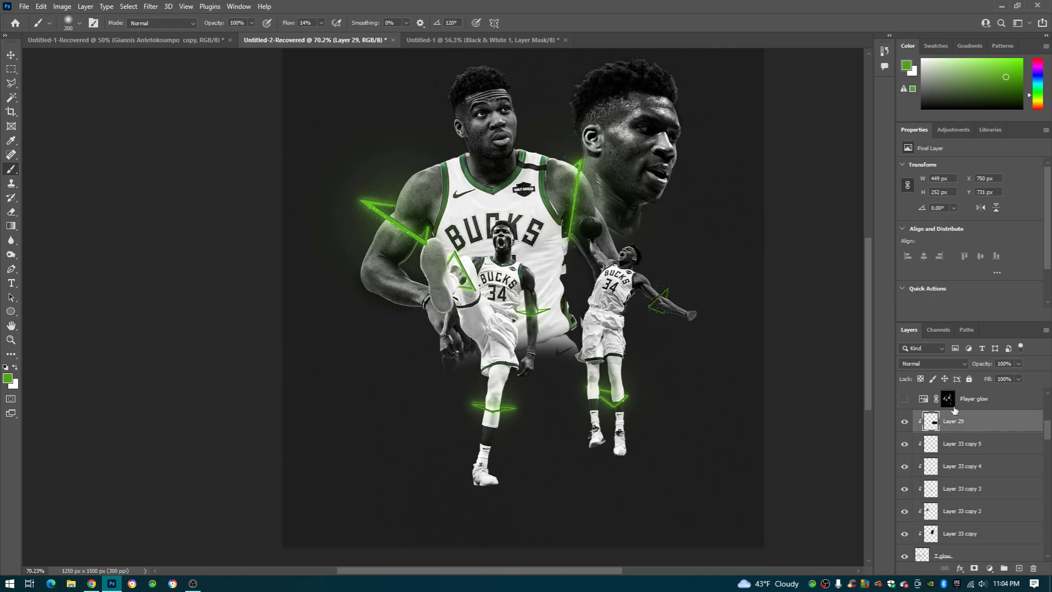
pyautogui.click(936, 360)
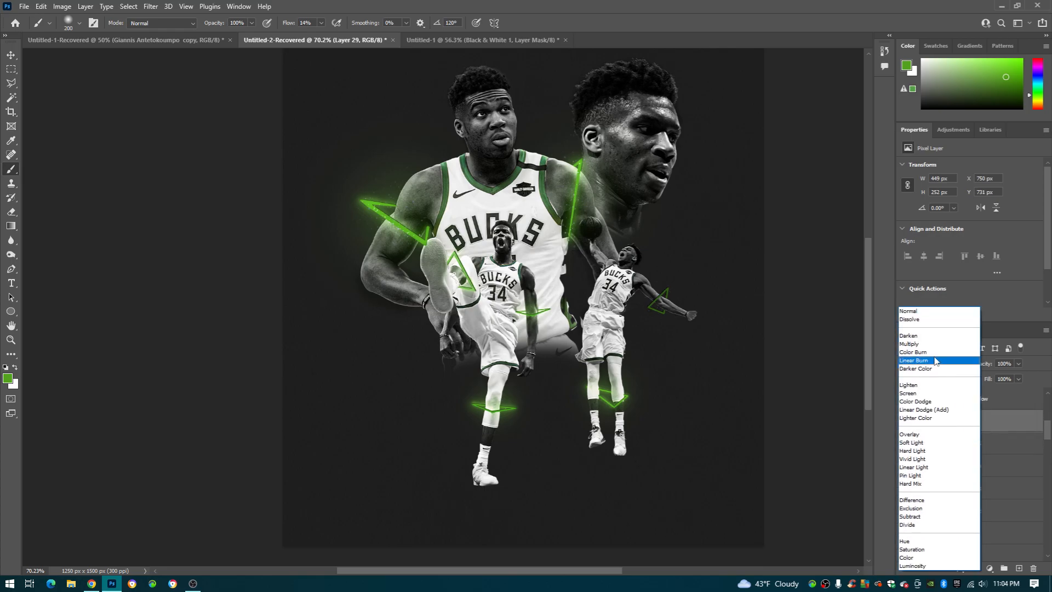
pyautogui.click(941, 393)
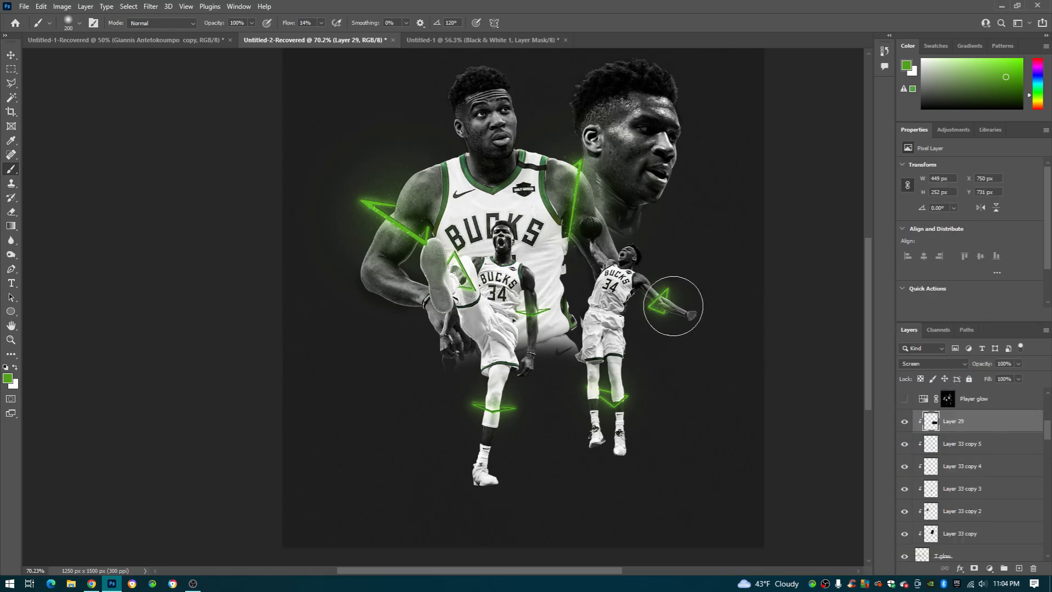
# Step: Show and select the Player glow adjustment layer, comparing the players with and without the green light on them
pyautogui.hscroll(-1, 663, 341)
pyautogui.scroll(2, 960, 469)
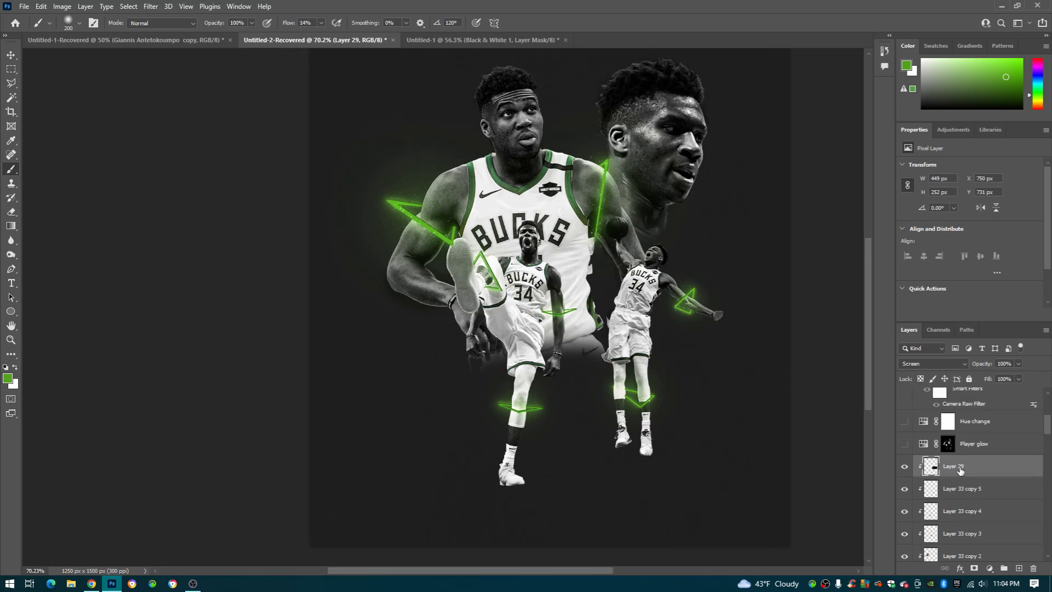
pyautogui.click(905, 444)
pyautogui.click(905, 444)
pyautogui.click(905, 444)
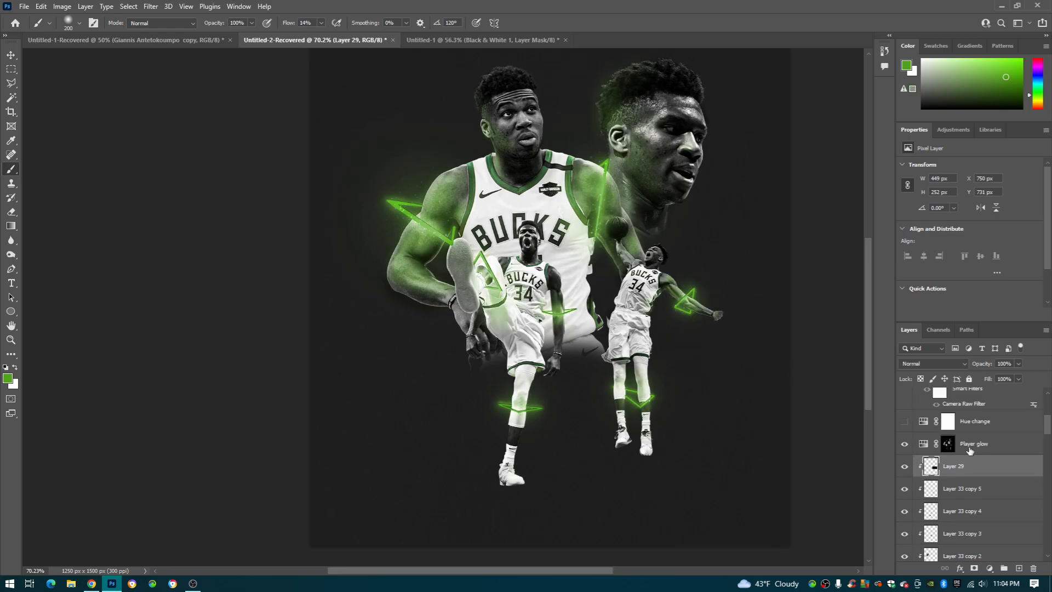
pyautogui.click(969, 448)
pyautogui.click(905, 444)
pyautogui.click(904, 444)
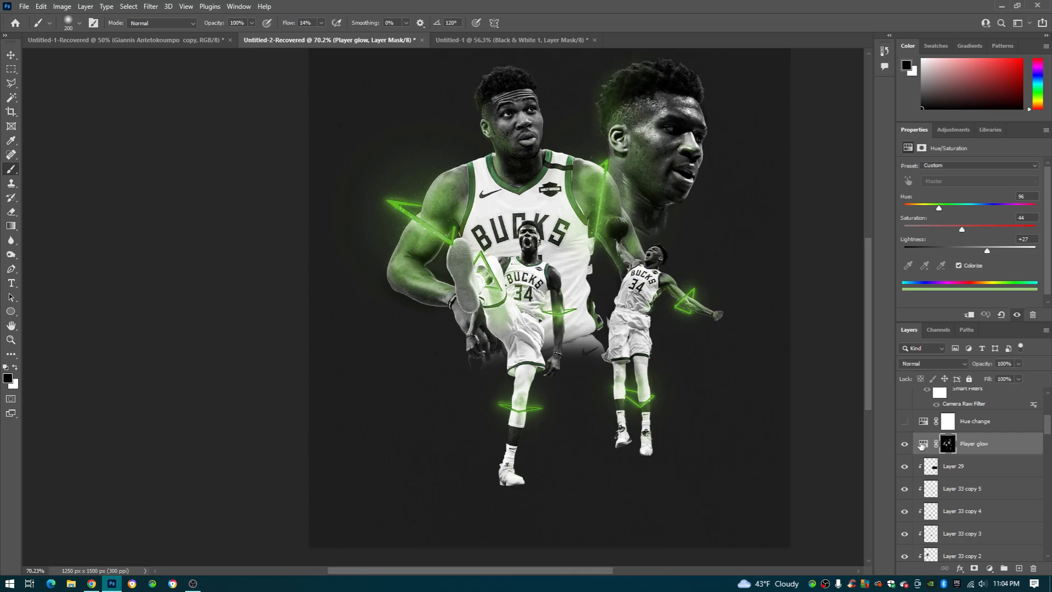
# Step: Open the Player glow layer's Hue/Saturation settings and compare the effect with Colorize off and on
pyautogui.click(923, 444)
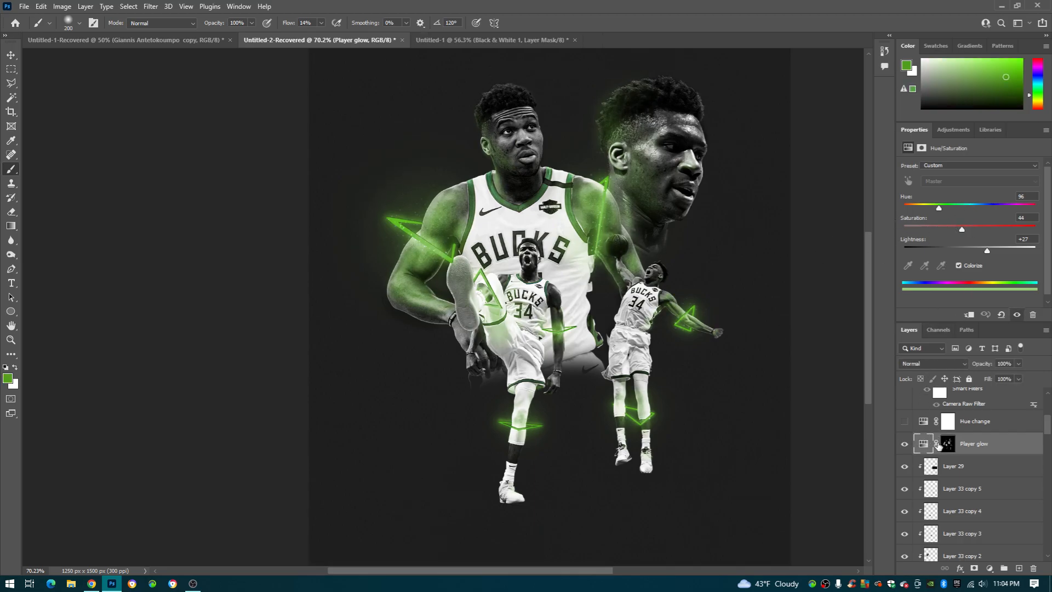
pyautogui.click(959, 266)
pyautogui.click(959, 265)
pyautogui.click(959, 265)
pyautogui.click(960, 265)
pyautogui.moveTo(963, 232)
pyautogui.mouseDown()
pyautogui.moveTo(991, 229)
pyautogui.moveTo(964, 240)
pyautogui.mouseUp()
pyautogui.moveTo(694, 280); pyautogui.dragTo(704, 299)
# Step: Select the Player glow mask and prepare a white Soft Round brush at 200 px with 23% flow
pyautogui.click(949, 444)
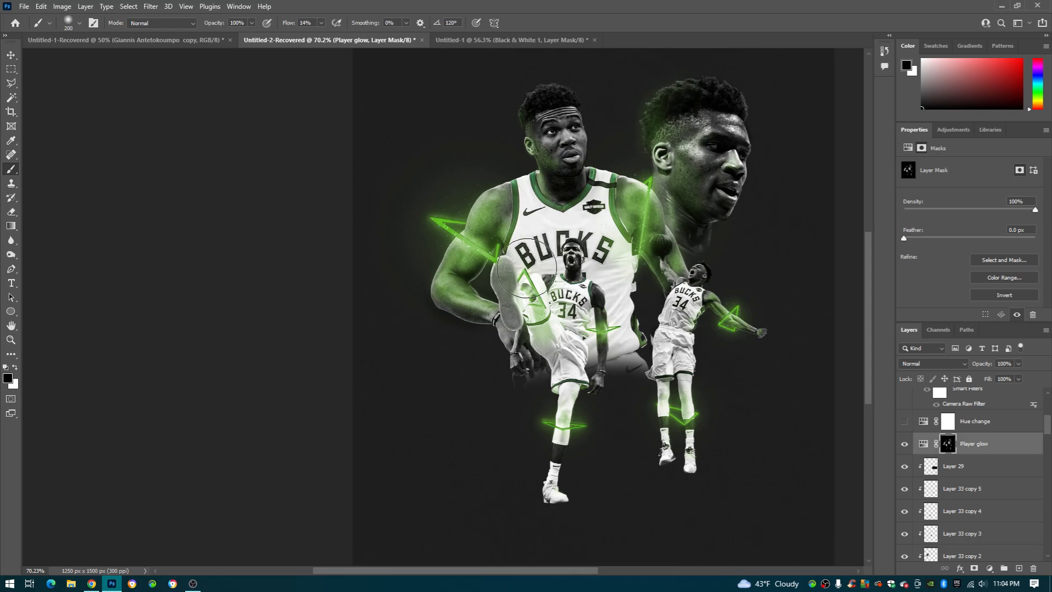
pyautogui.click(17, 368)
pyautogui.rightClick(543, 342)
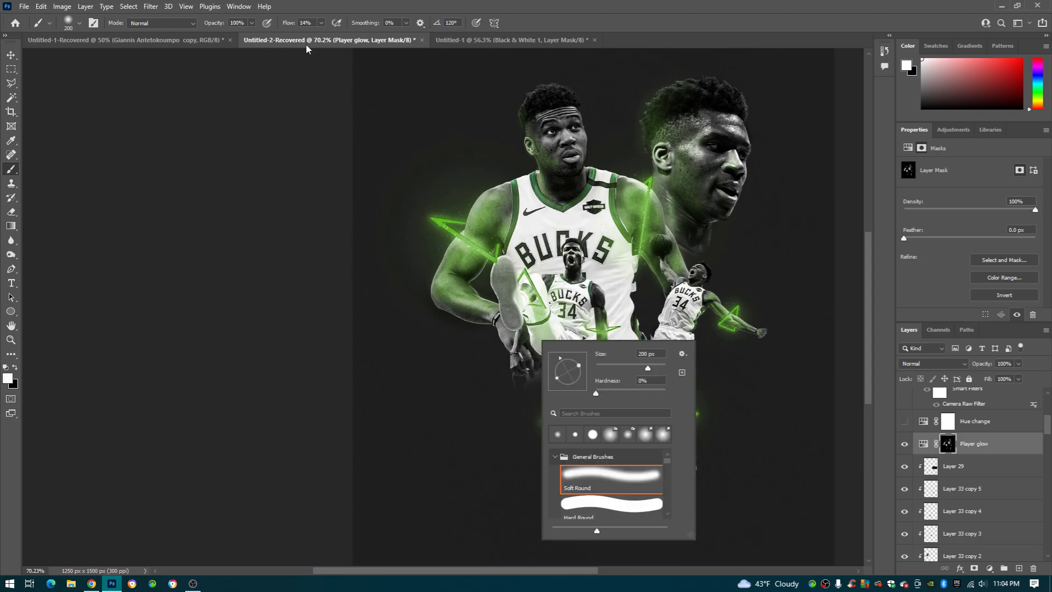
pyautogui.click(323, 23)
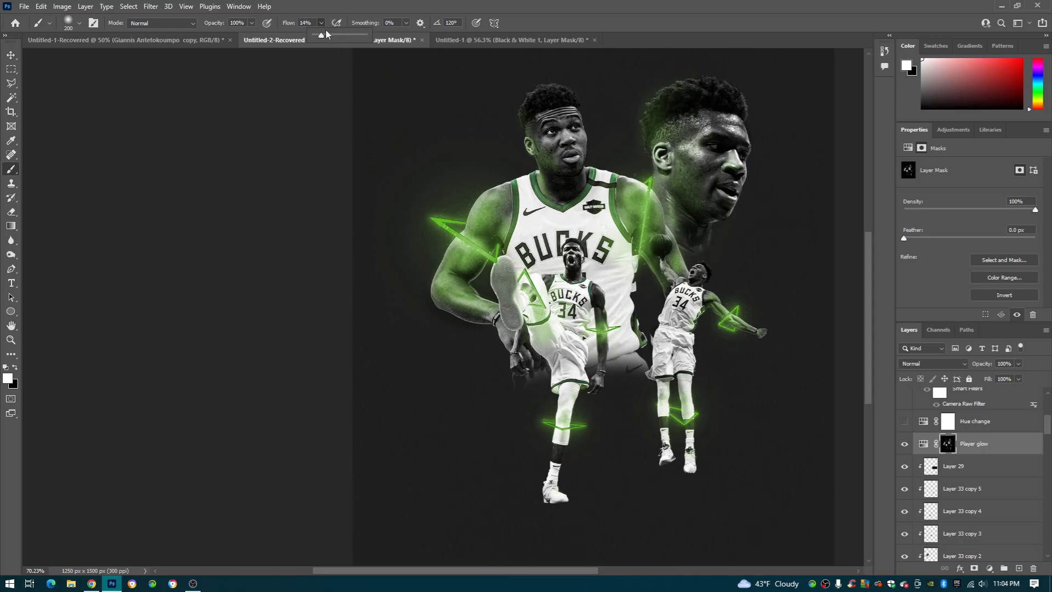
pyautogui.moveTo(324, 37); pyautogui.dragTo(326, 38)
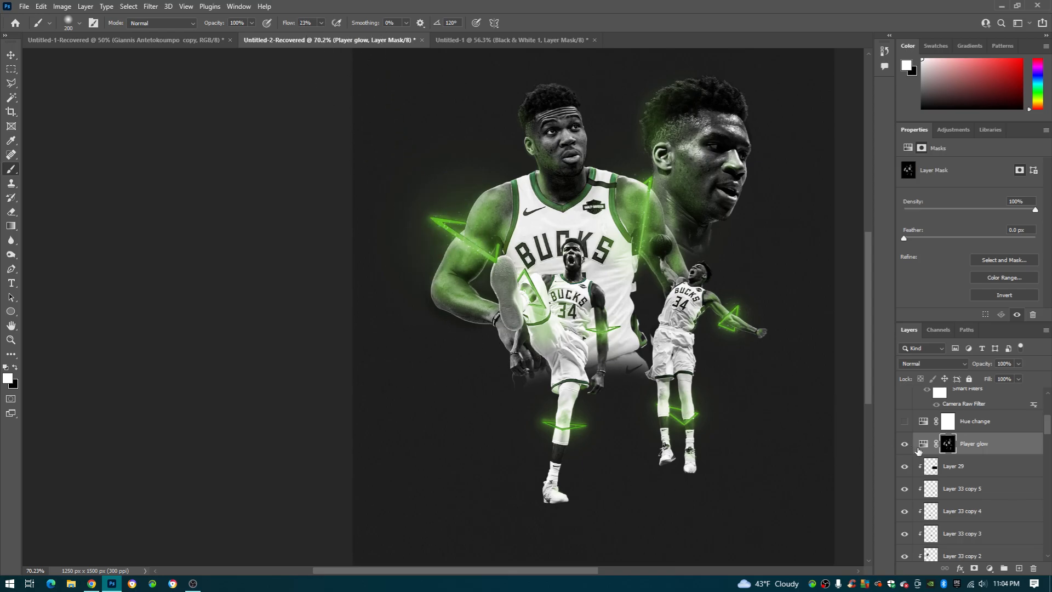
# Step: Try painting the Player glow mask with a 51 px brush where the triangle crosses the large player's shoulder
pyautogui.scroll(10, 455, 235)
pyautogui.moveTo(548, 182); pyautogui.dragTo(496, 181)
pyautogui.moveTo(503, 225); pyautogui.dragTo(485, 226)
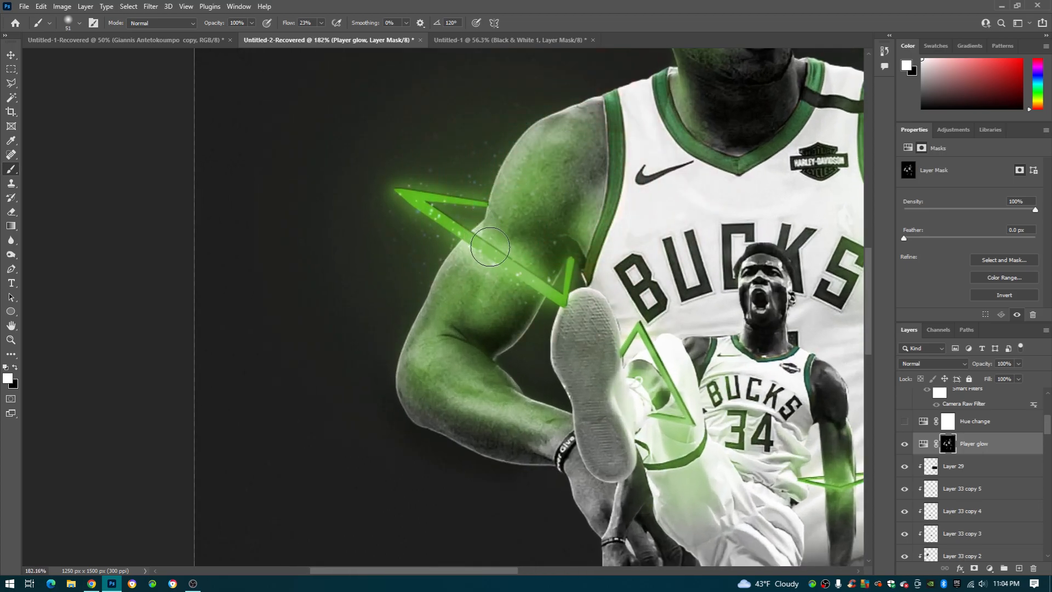
pyautogui.hotkey('ctrl', 'z')
# Step: Examine the green light on the players' arms, shoulders, faces and hair beside the glowing triangles
pyautogui.scroll(-5, 546, 368)
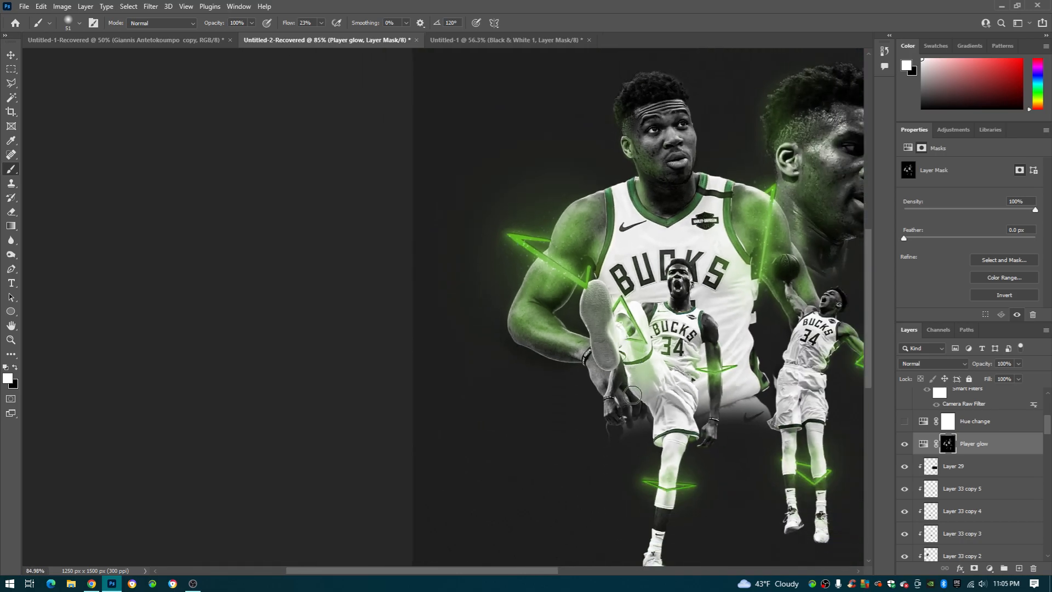
pyautogui.hscroll(6, 636, 395)
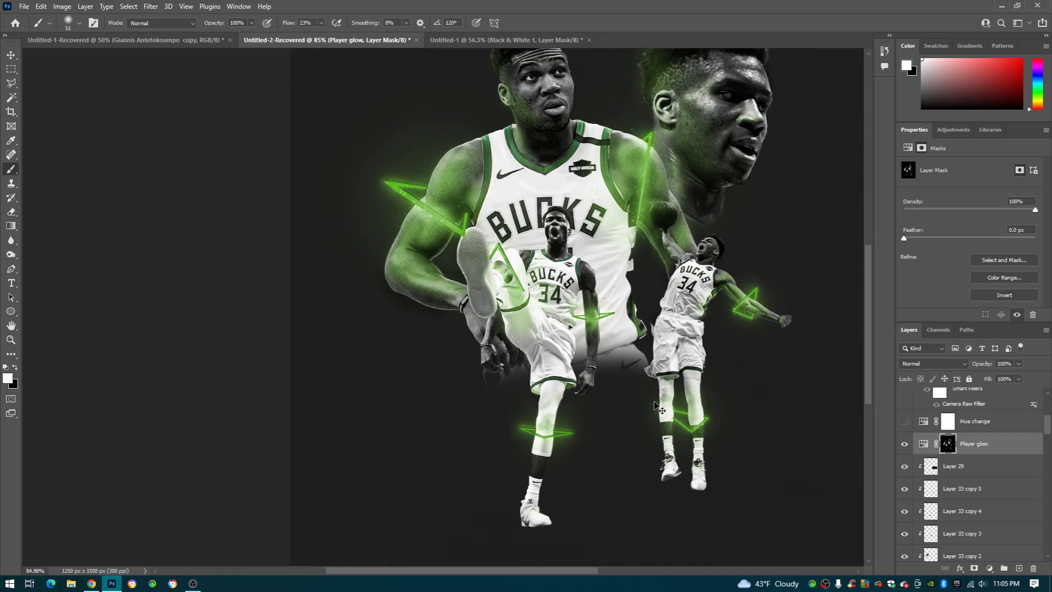
pyautogui.scroll(3, 657, 409)
pyautogui.hscroll(1, 630, 329)
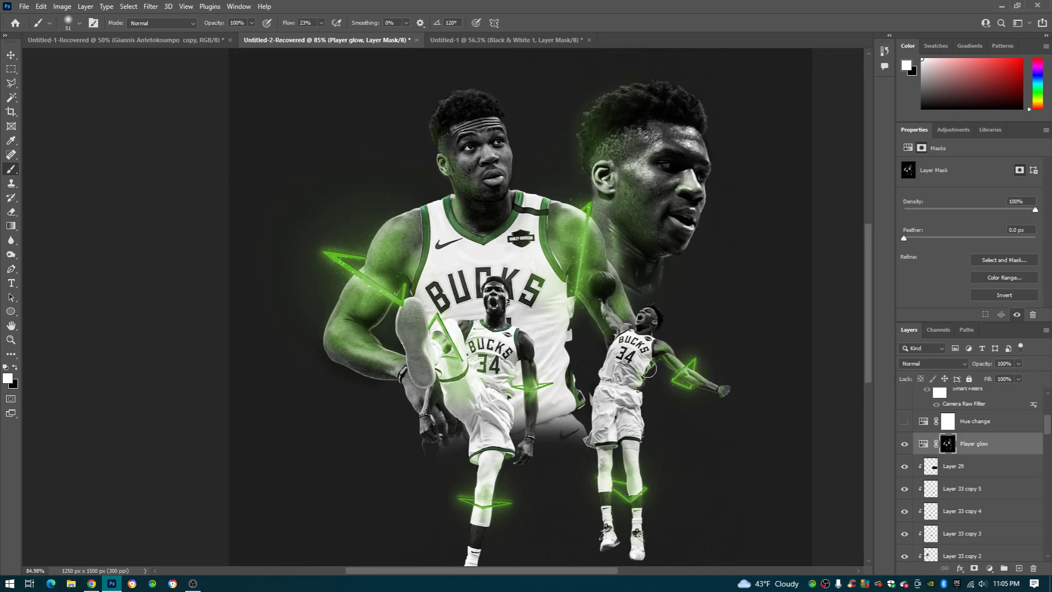
pyautogui.scroll(5, 602, 224)
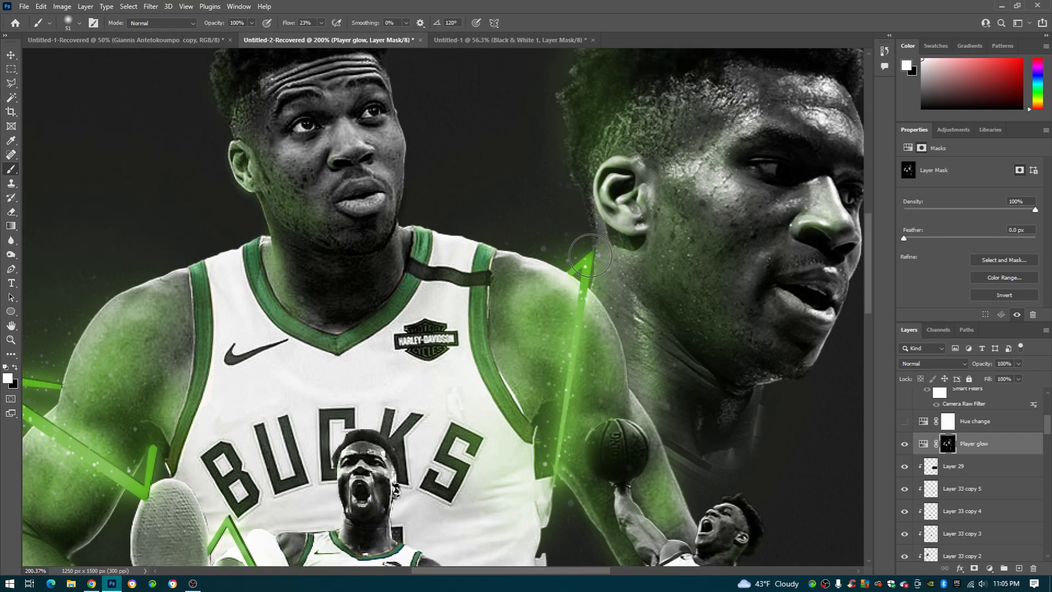
pyautogui.moveTo(590, 255); pyautogui.dragTo(607, 263)
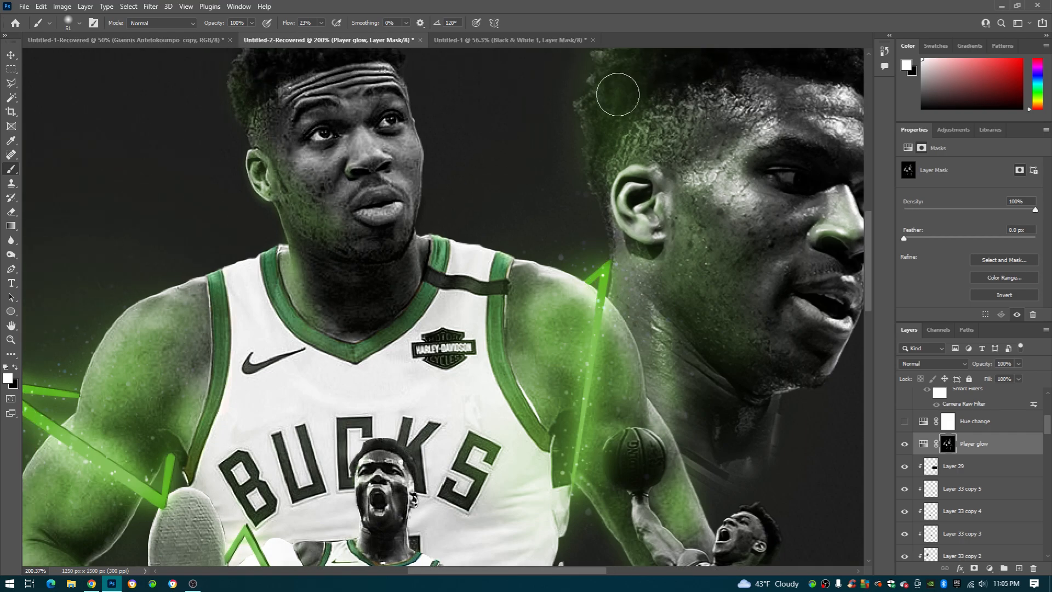
pyautogui.scroll(-2, 631, 114)
pyautogui.scroll(-2, 613, 329)
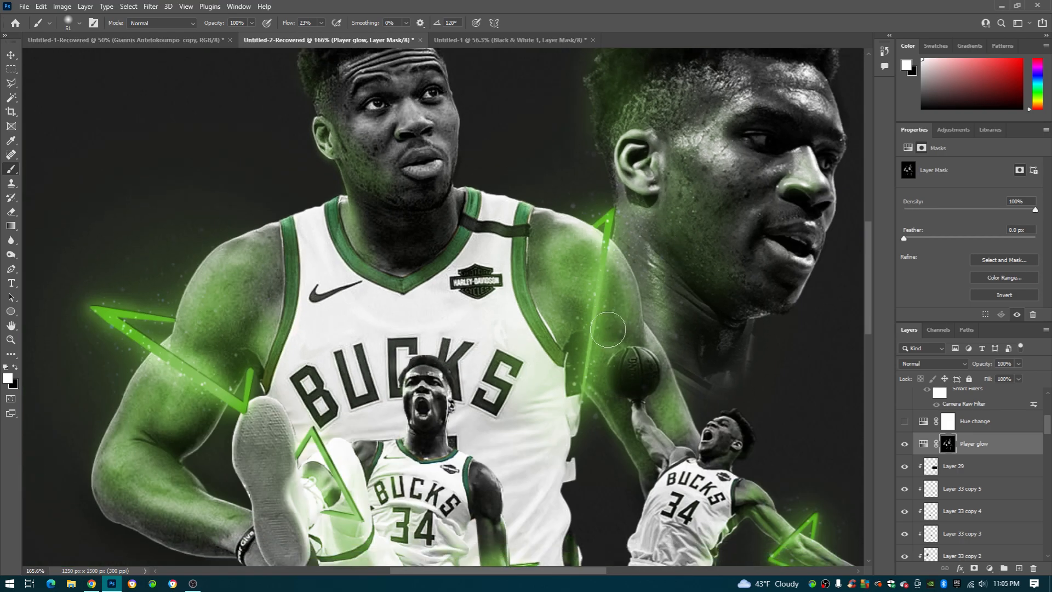
# Step: Examine the green glow around the triangles beside the large player, both up close and across the whole poster
pyautogui.hscroll(-5, 558, 383)
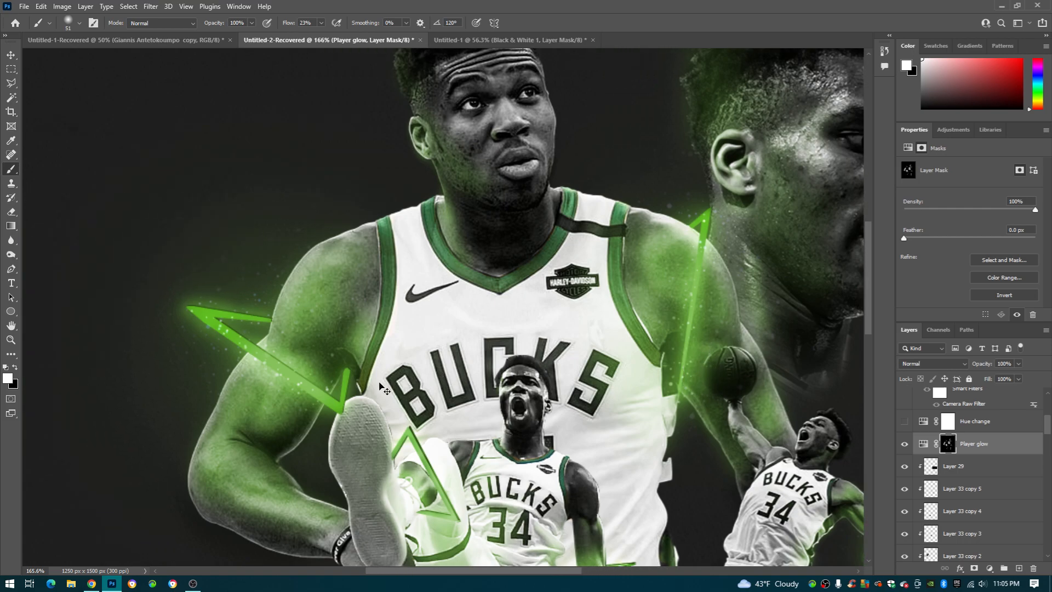
pyautogui.scroll(-4, 378, 368)
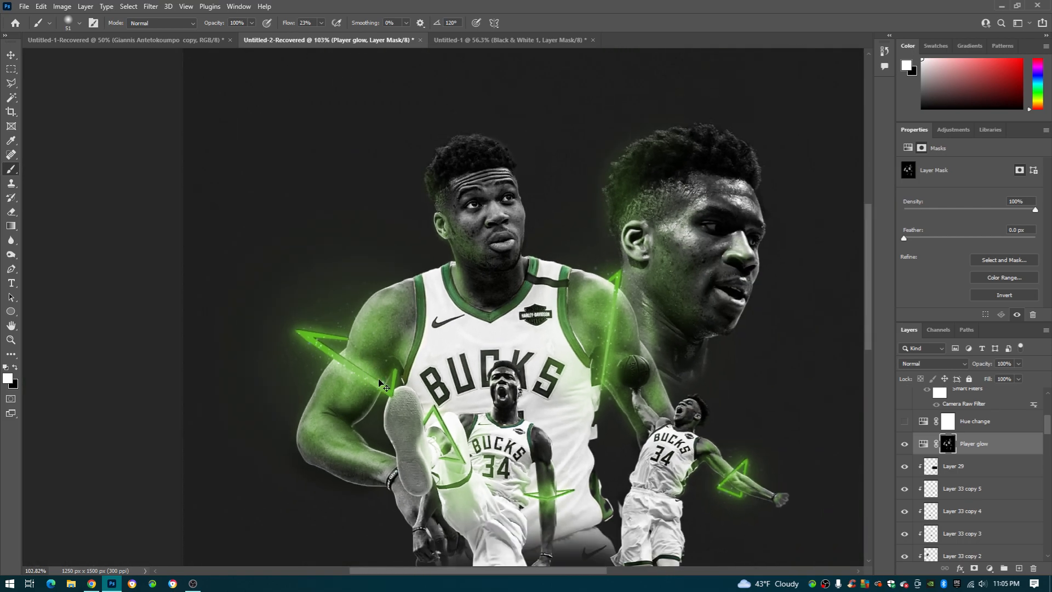
pyautogui.scroll(3, 392, 389)
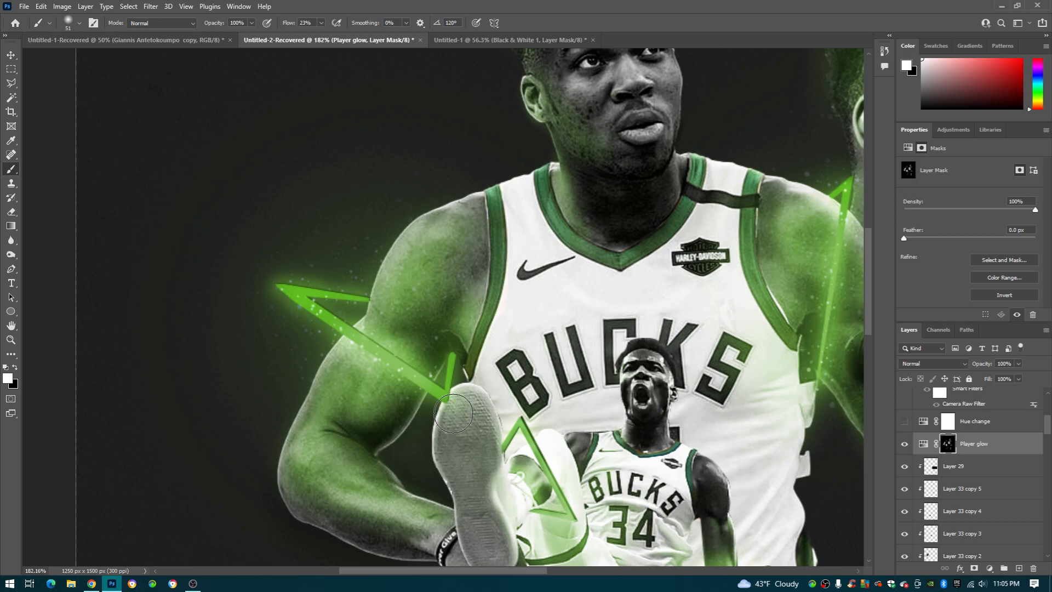
pyautogui.scroll(-5, 449, 427)
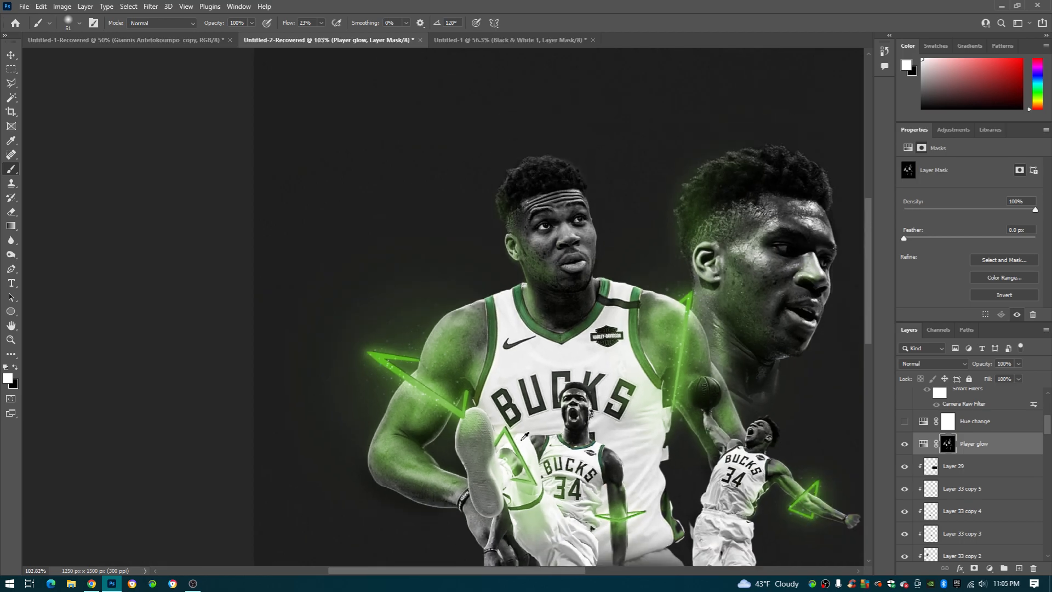
pyautogui.scroll(-5, 527, 439)
pyautogui.hscroll(2, 527, 439)
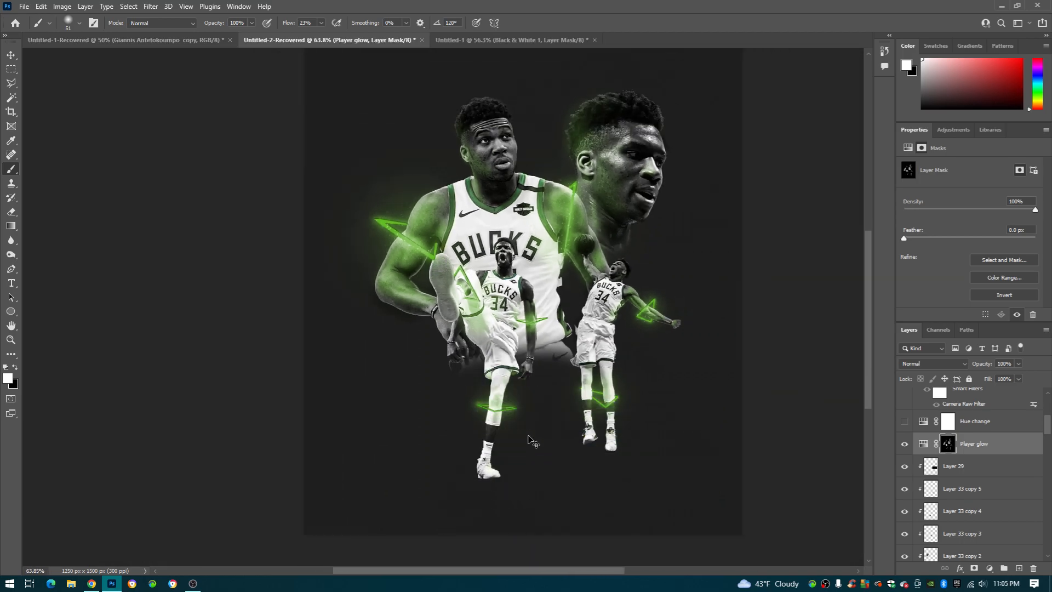
# Step: Turn on the Hue change layer above Player glow, comparing the poster's green with it off and on
pyautogui.scroll(1, 773, 403)
pyautogui.scroll(1, 937, 453)
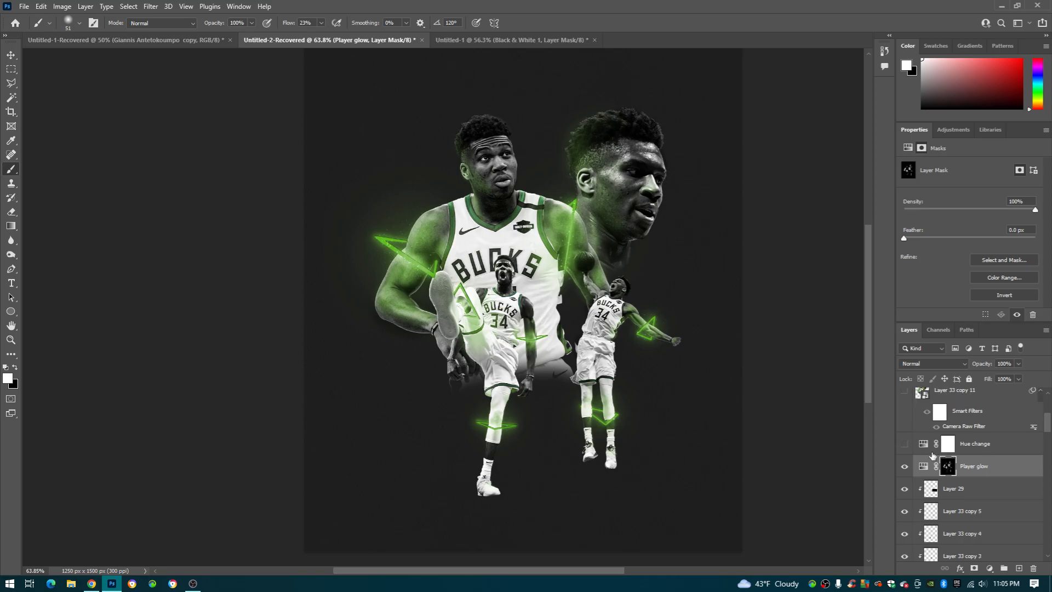
pyautogui.click(905, 442)
pyautogui.click(906, 443)
pyautogui.click(906, 443)
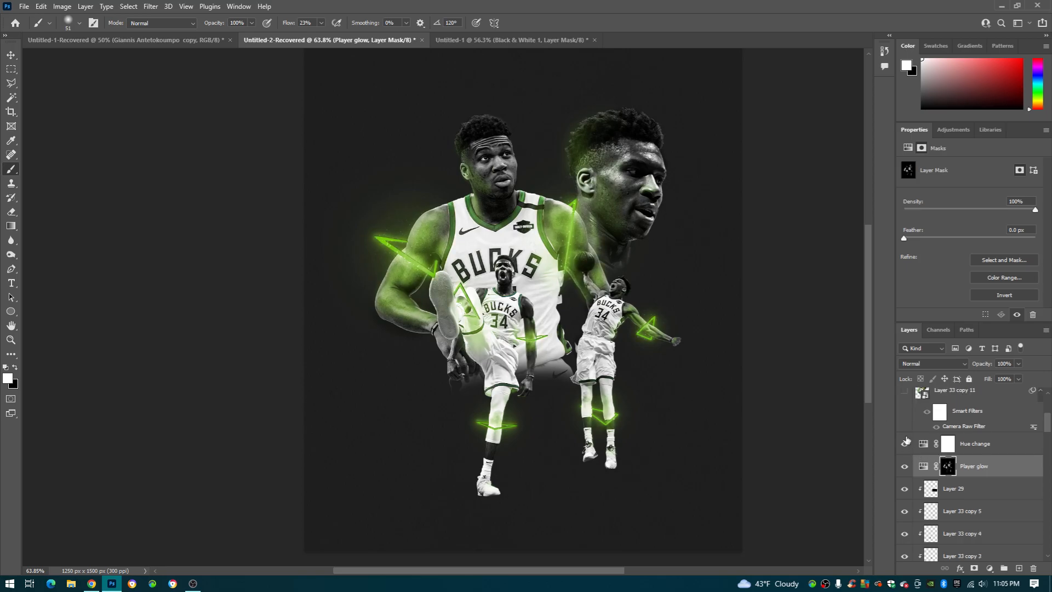
pyautogui.hscroll(-1, 662, 401)
pyautogui.click(906, 443)
pyautogui.click(906, 443)
pyautogui.click(906, 443)
pyautogui.click(906, 444)
# Step: Compare the poster with Layer 33 copy 11 shown and hidden
pyautogui.scroll(2, 909, 445)
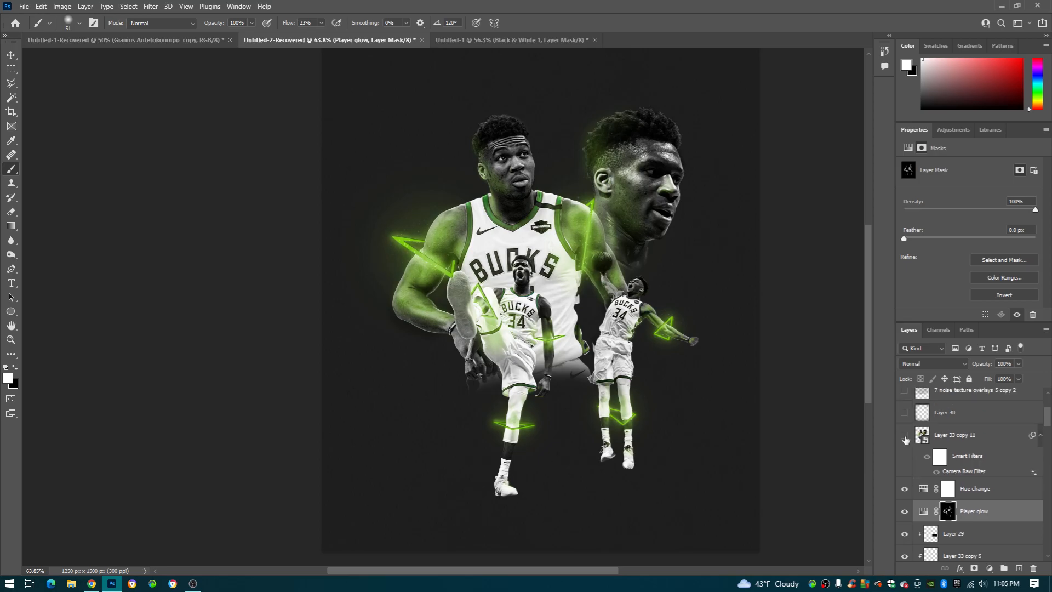
pyautogui.click(905, 436)
pyautogui.click(905, 436)
# Step: Reveal the Foot shadow layer directly above the Overlays group
pyautogui.scroll(-10, 932, 493)
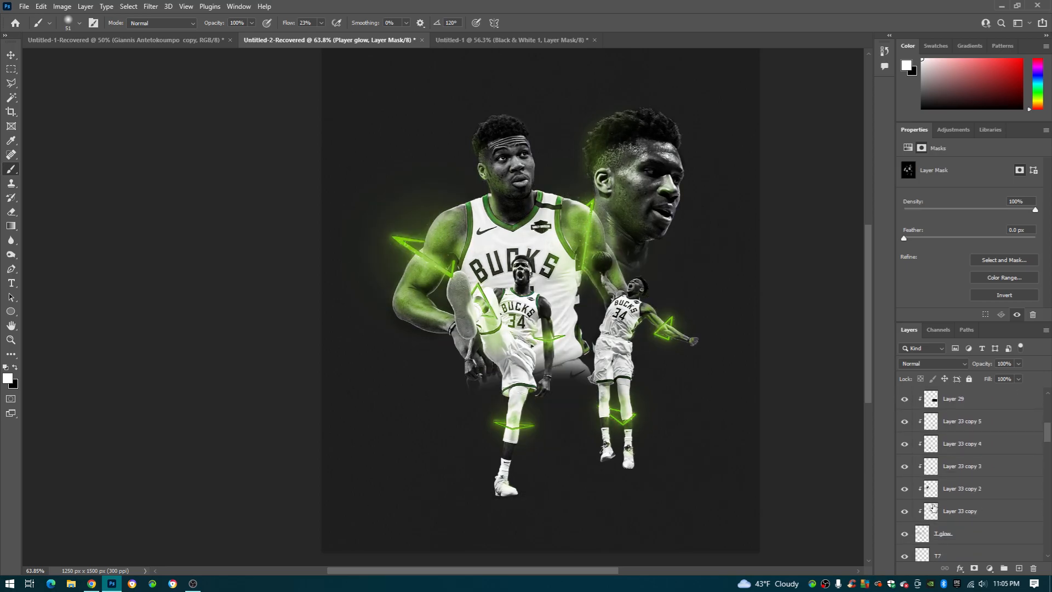
pyautogui.scroll(-10, 932, 506)
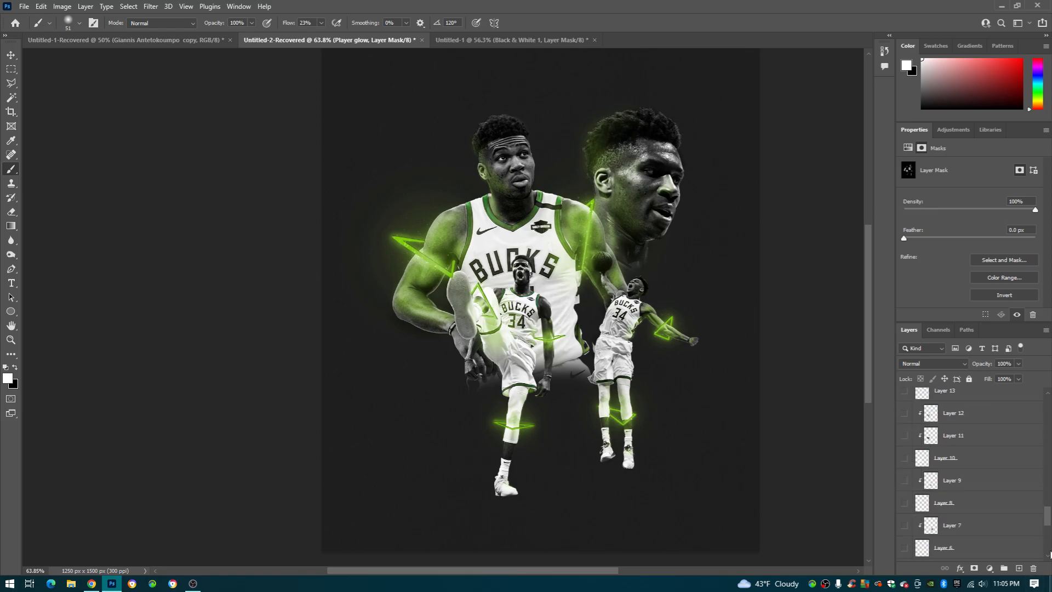
pyautogui.scroll(2, 930, 463)
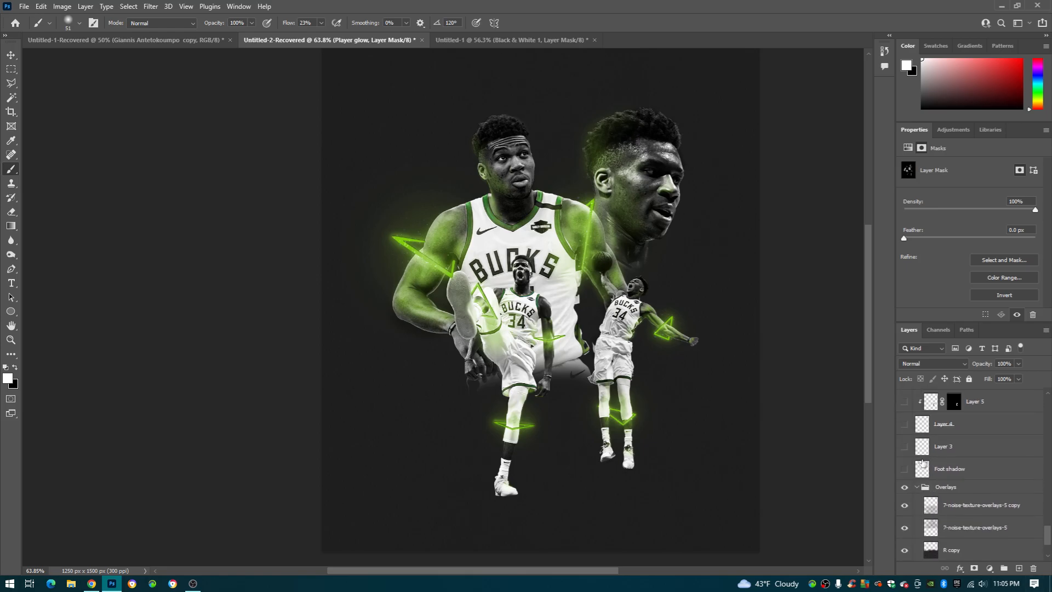
pyautogui.click(905, 469)
# Step: Flatten the 150 px Soft Round brush at a 4° angle and try a dab beneath the kicking player's shoe
pyautogui.scroll(9, 511, 497)
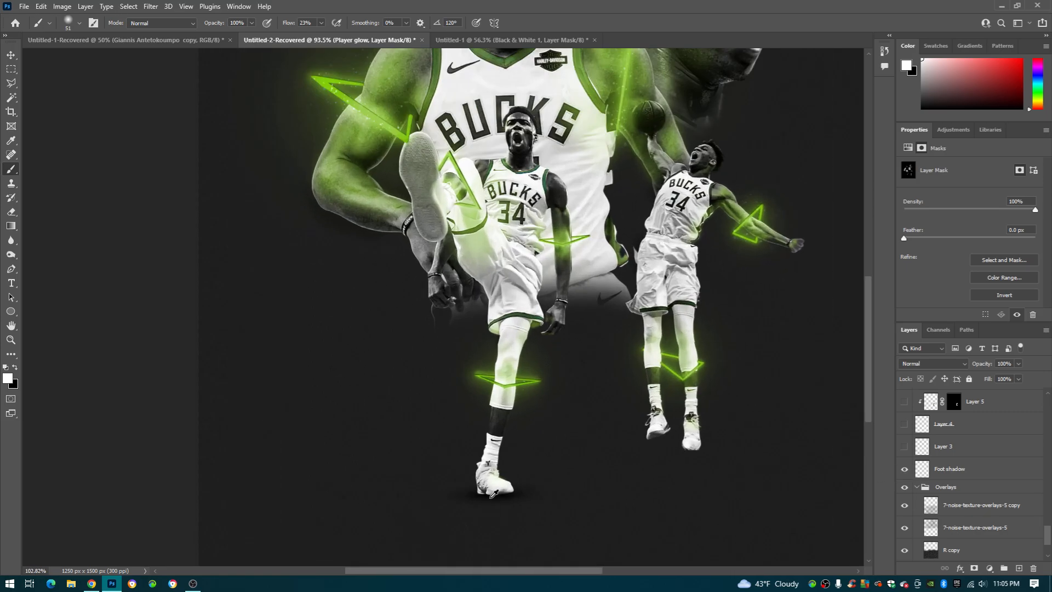
pyautogui.moveTo(494, 488); pyautogui.dragTo(538, 489)
pyautogui.rightClick(536, 475)
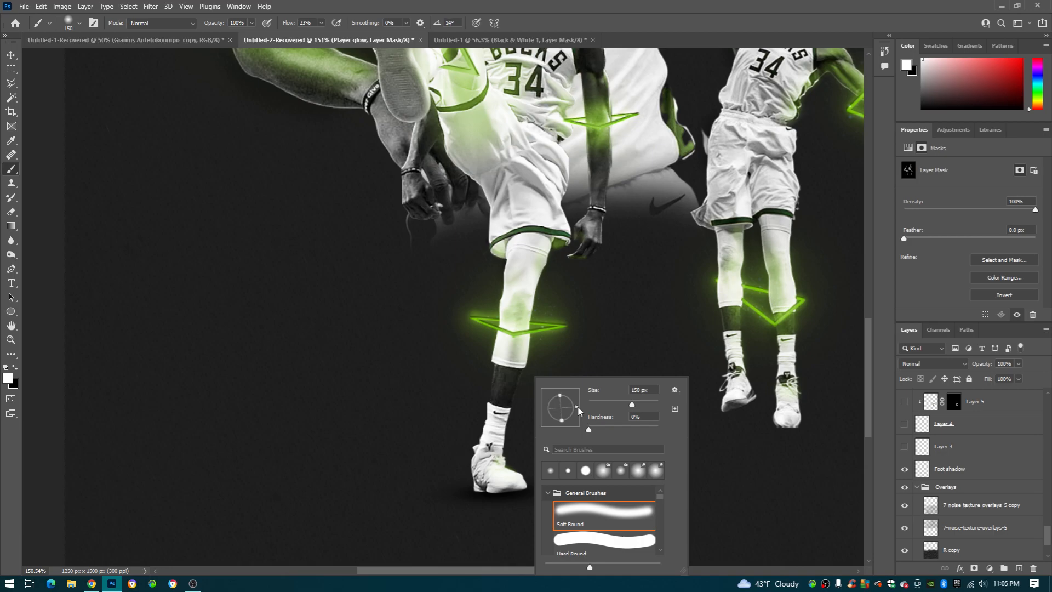
pyautogui.moveTo(561, 397); pyautogui.dragTo(563, 409)
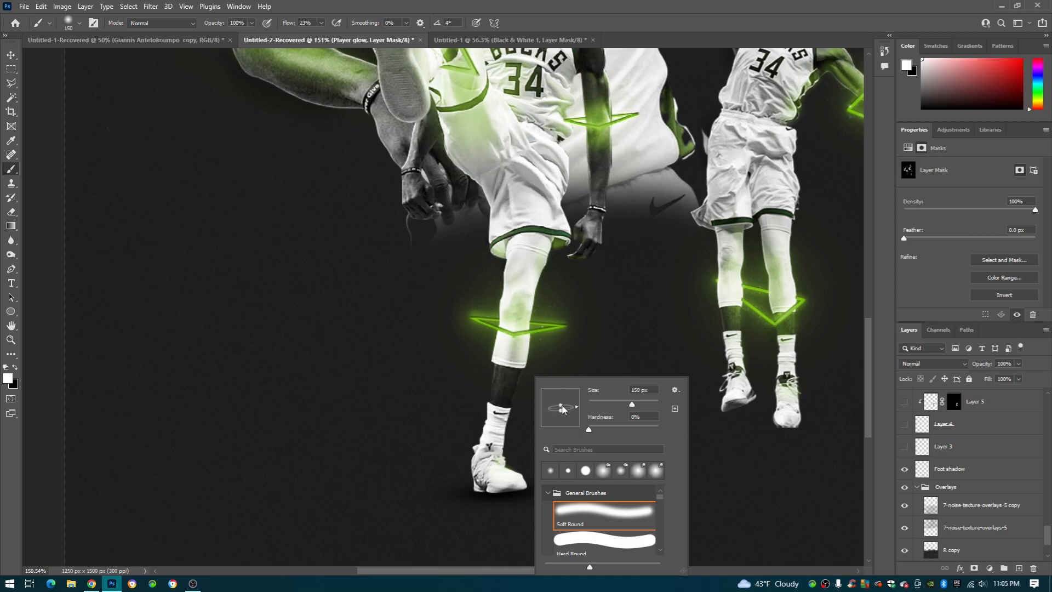
pyautogui.click(506, 490)
pyautogui.hotkey('ctrl', 'z')
pyautogui.scroll(-5, 640, 476)
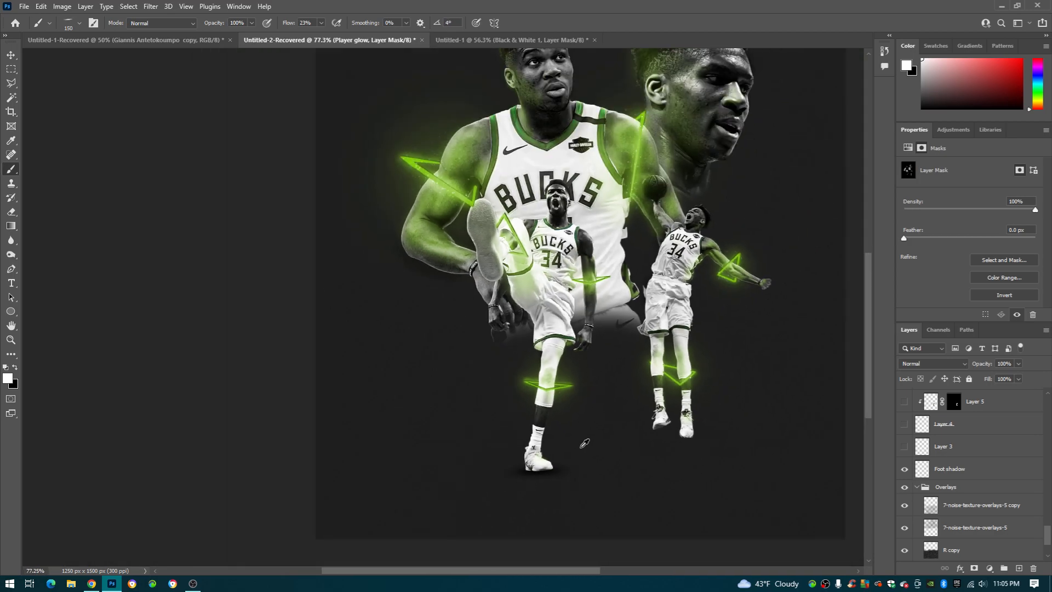
# Step: Select Layer 3 and show the white shapes of Layer 3 and Layer 4 behind the players
pyautogui.rightClick(653, 434)
pyautogui.click(951, 447)
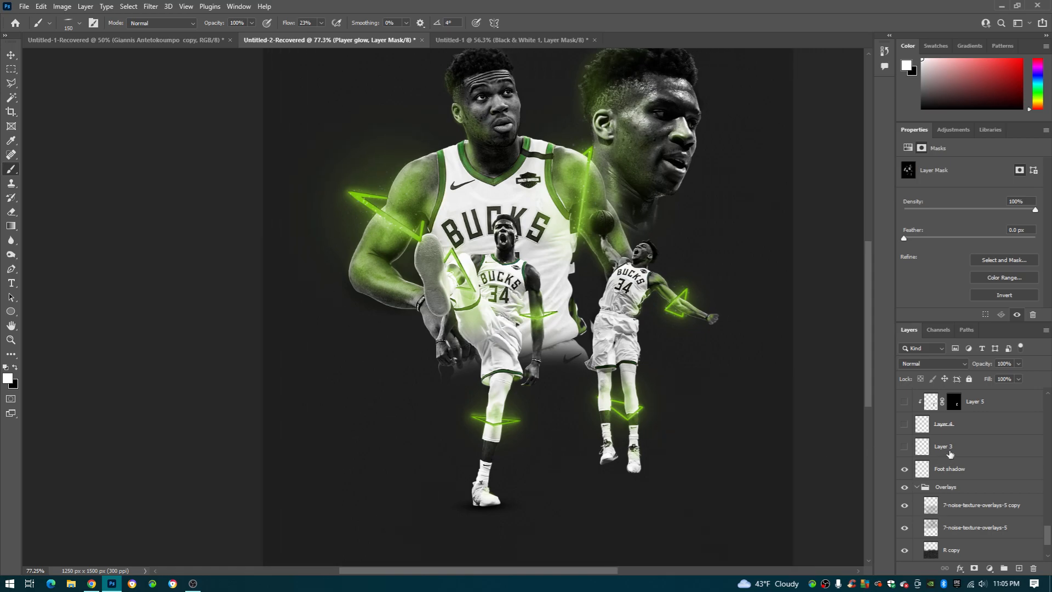
pyautogui.click(905, 447)
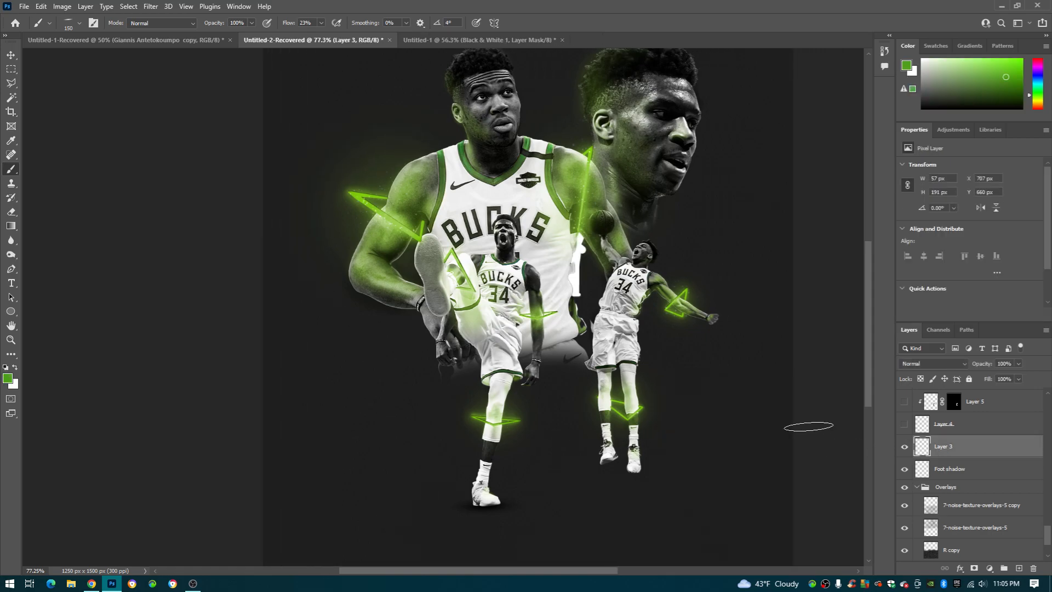
pyautogui.click(905, 426)
pyautogui.click(905, 425)
pyautogui.hscroll(3, 683, 376)
pyautogui.hscroll(1, 654, 348)
pyautogui.scroll(-2, 654, 348)
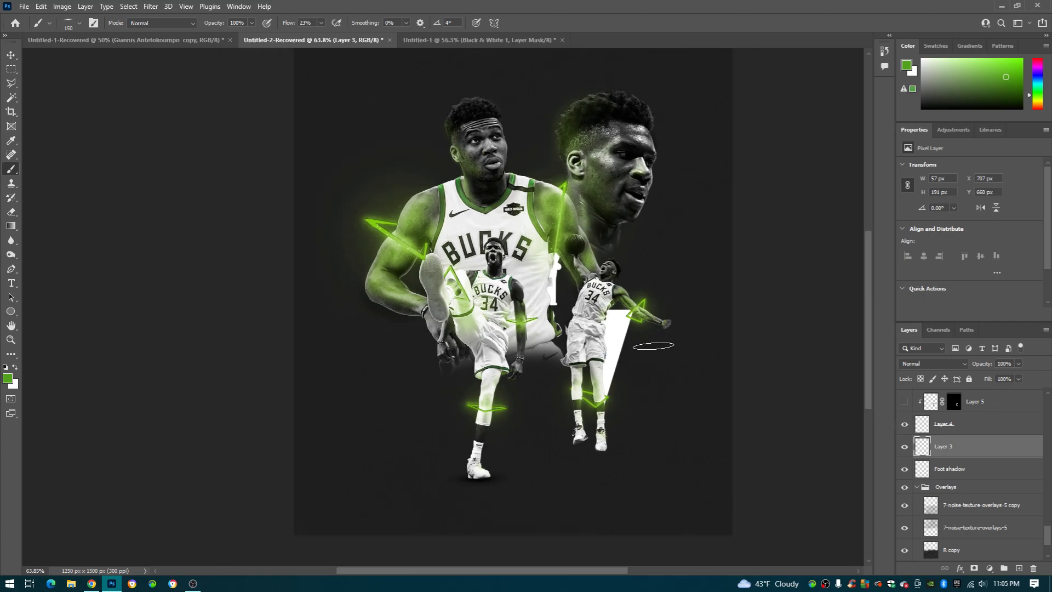
# Step: Hide the white shapes of Layer 3 and Layer 4
pyautogui.doubleClick(904, 426)
pyautogui.click(904, 446)
pyautogui.click(904, 425)
pyautogui.scroll(-3, 696, 360)
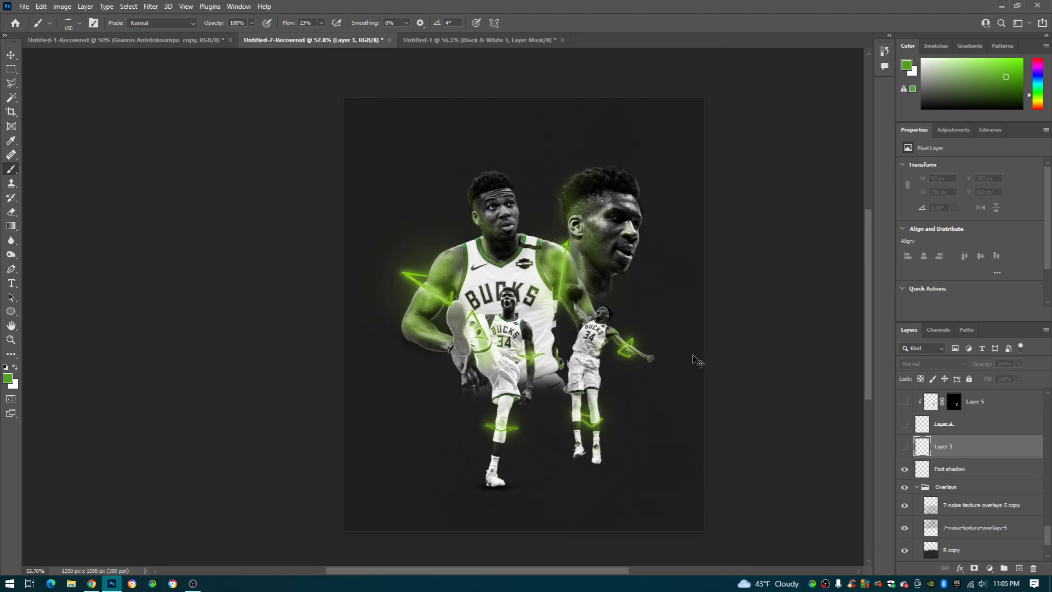
pyautogui.scroll(1, 696, 361)
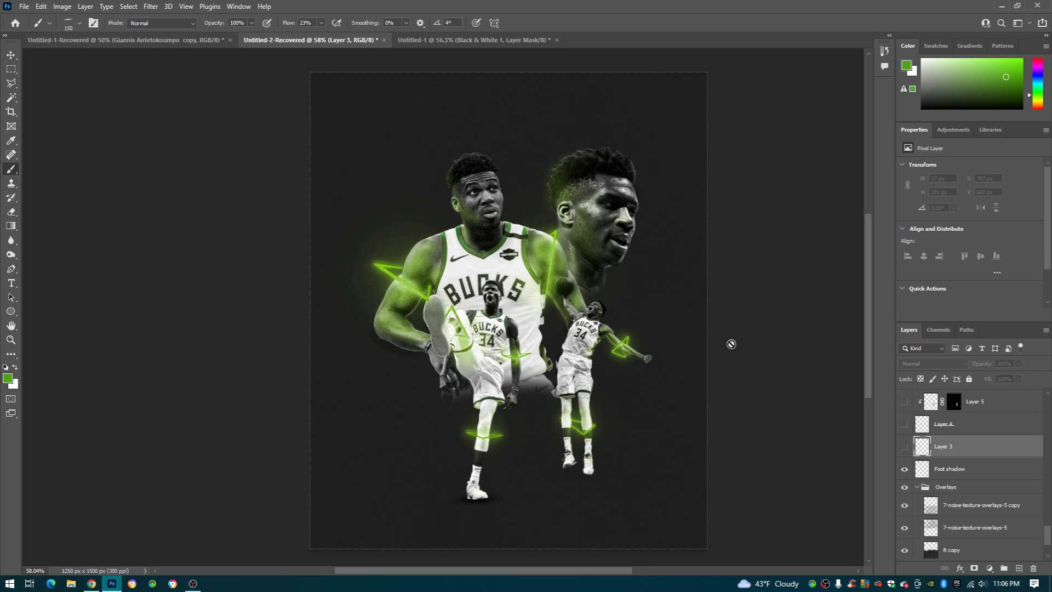
# Step: Try a four-sided Polygonal Lasso selection between the two smaller players' legs and deselect it
pyautogui.press('l')
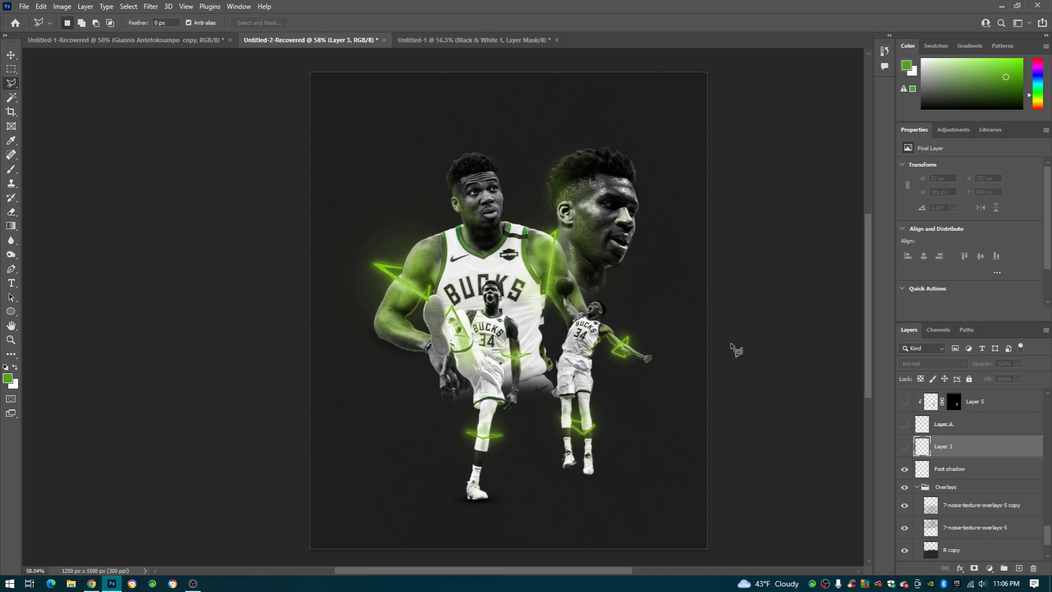
pyautogui.hscroll(-1, 601, 342)
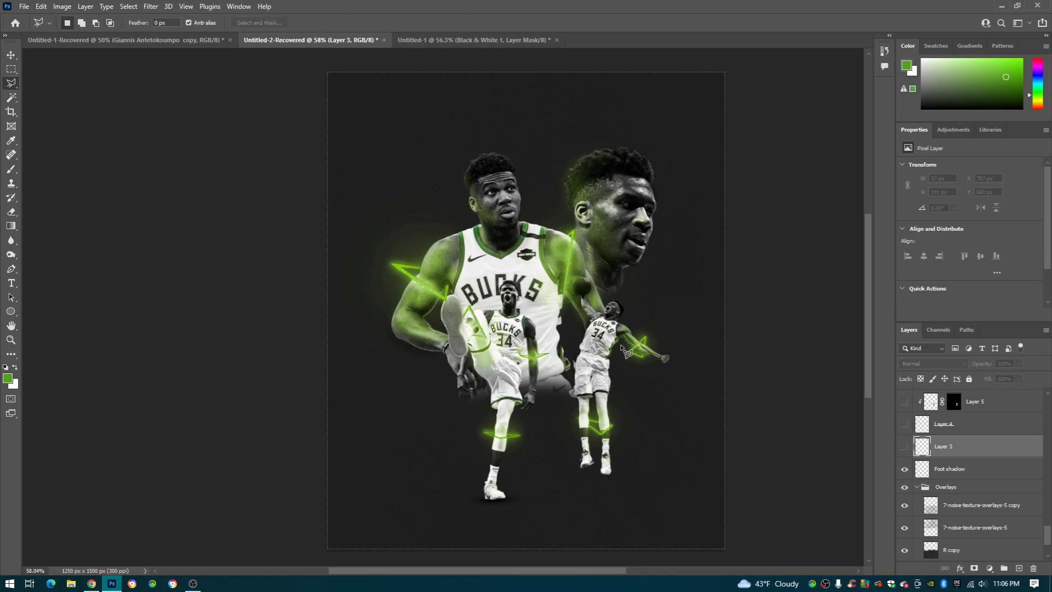
pyautogui.scroll(-1, 629, 351)
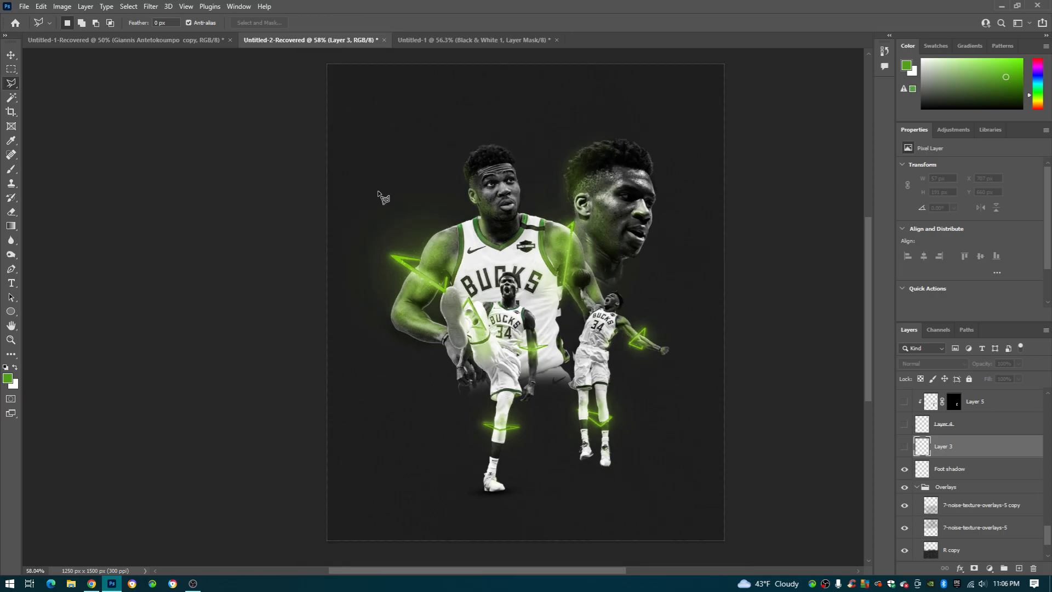
pyautogui.scroll(3, 608, 473)
pyautogui.scroll(3, 580, 431)
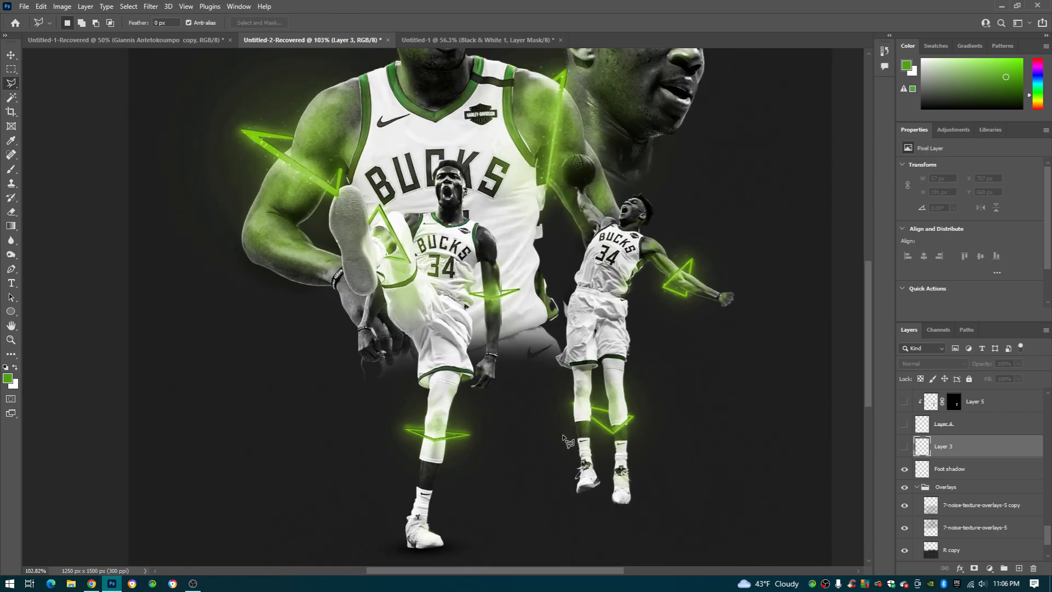
pyautogui.click(592, 371)
pyautogui.click(579, 492)
pyautogui.click(464, 492)
pyautogui.click(503, 364)
pyautogui.click(593, 371)
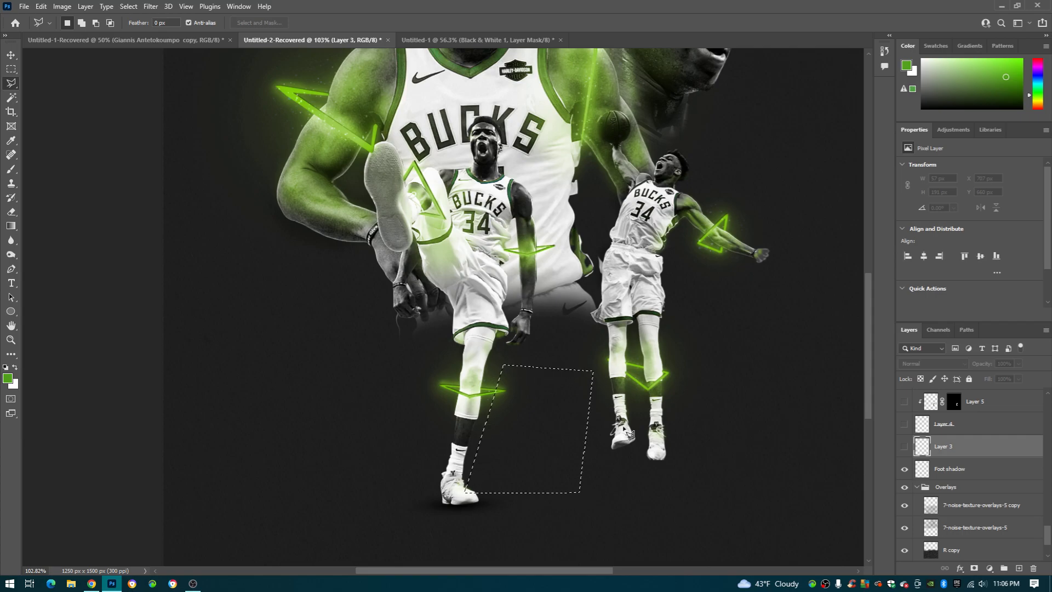
pyautogui.hotkey('ctrl', 'd')
pyautogui.scroll(-4, 565, 361)
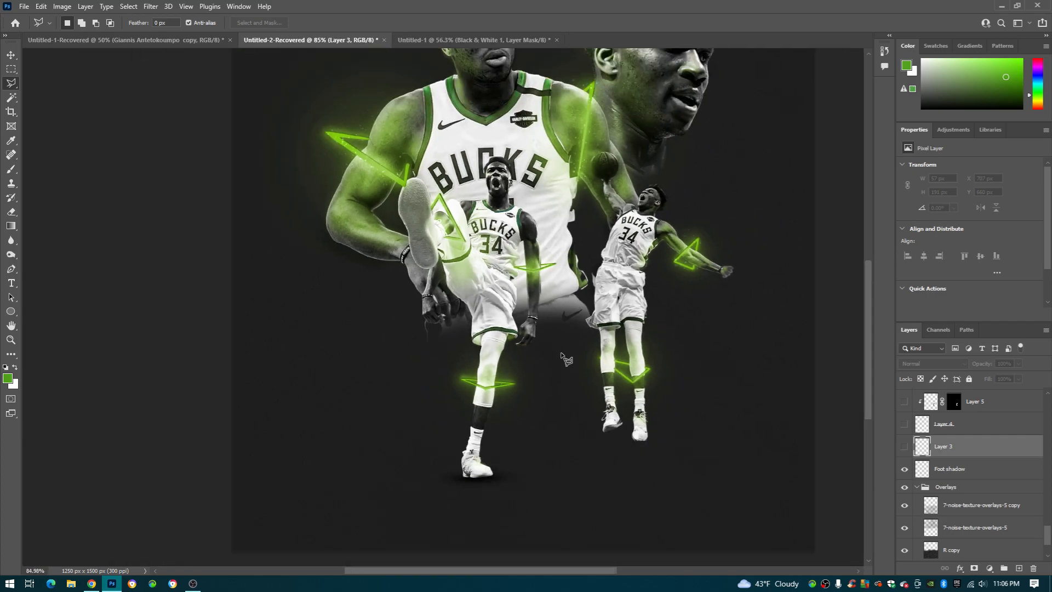
# Step: Try outlining the gap between the two large heads with the Polygonal Lasso and cancel the outline
pyautogui.scroll(1, 562, 345)
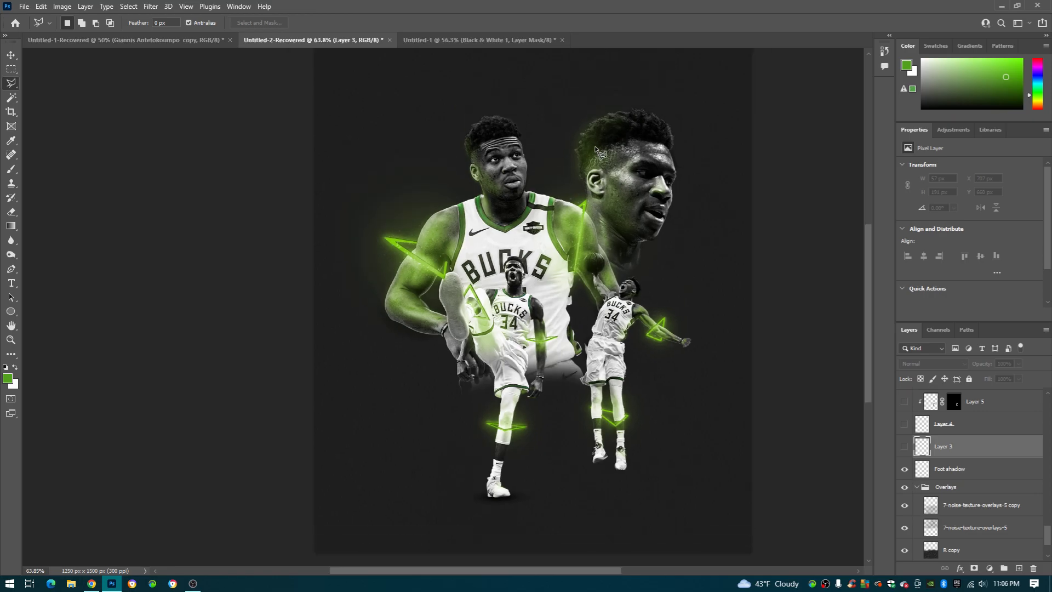
pyautogui.click(577, 173)
pyautogui.click(571, 123)
pyautogui.click(511, 121)
pyautogui.click(533, 184)
pyautogui.press('Escape')
# Step: Reveal Layer 3 and Layer 4 so their white shapes fill the gaps beside the jersey and the dunking player
pyautogui.click(905, 445)
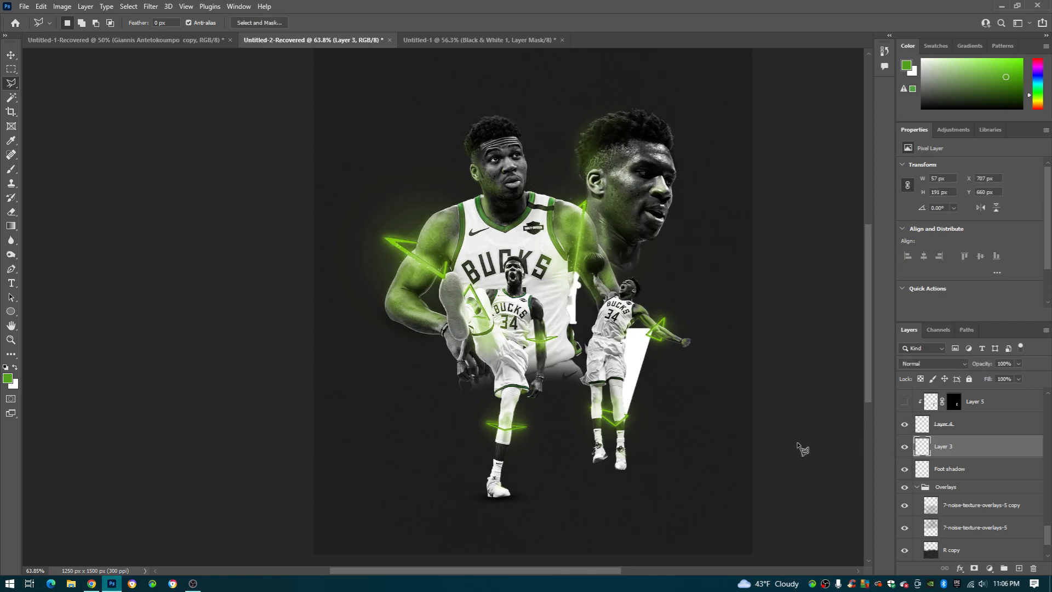
pyautogui.scroll(7, 600, 406)
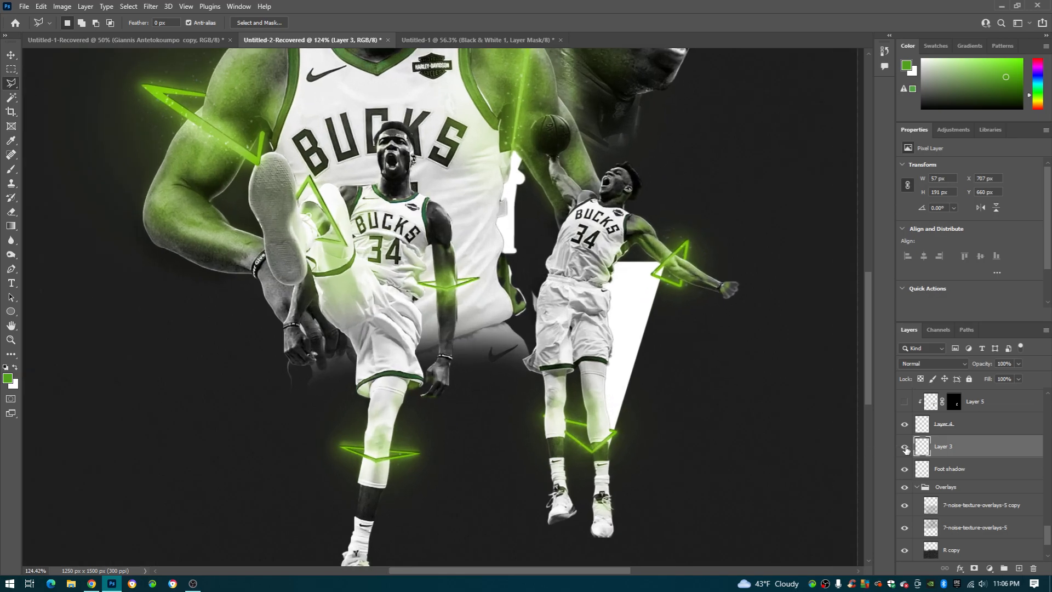
pyautogui.click(906, 447)
pyautogui.click(907, 448)
pyautogui.click(905, 425)
pyautogui.click(905, 425)
# Step: Reveal and select Layer 5, the trophy image clipped to the white shape behind the dunking player
pyautogui.click(905, 402)
pyautogui.click(904, 402)
pyautogui.click(905, 402)
pyautogui.click(972, 403)
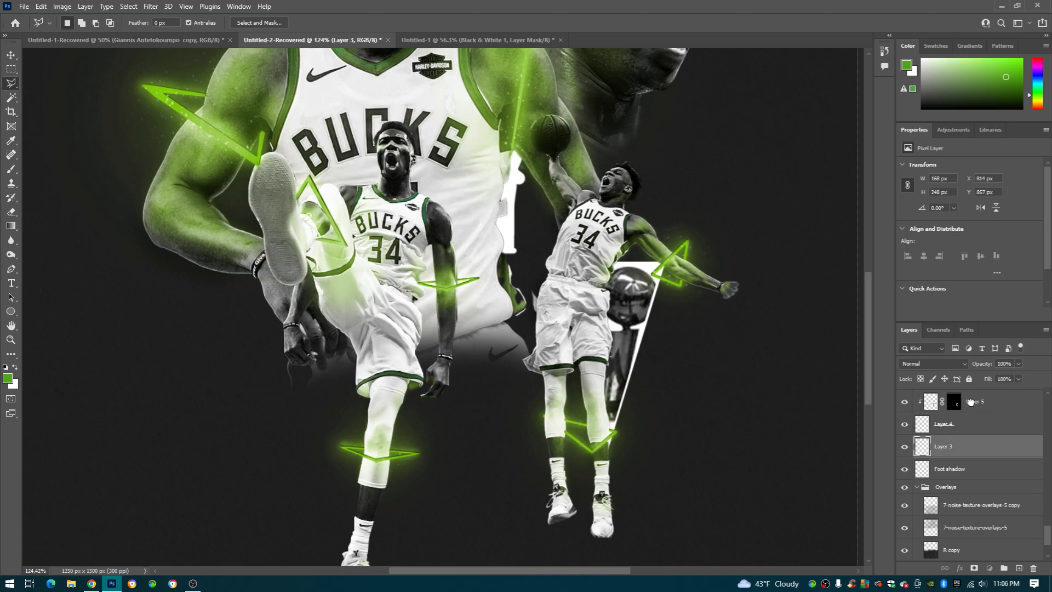
pyautogui.click(905, 402)
pyautogui.click(905, 403)
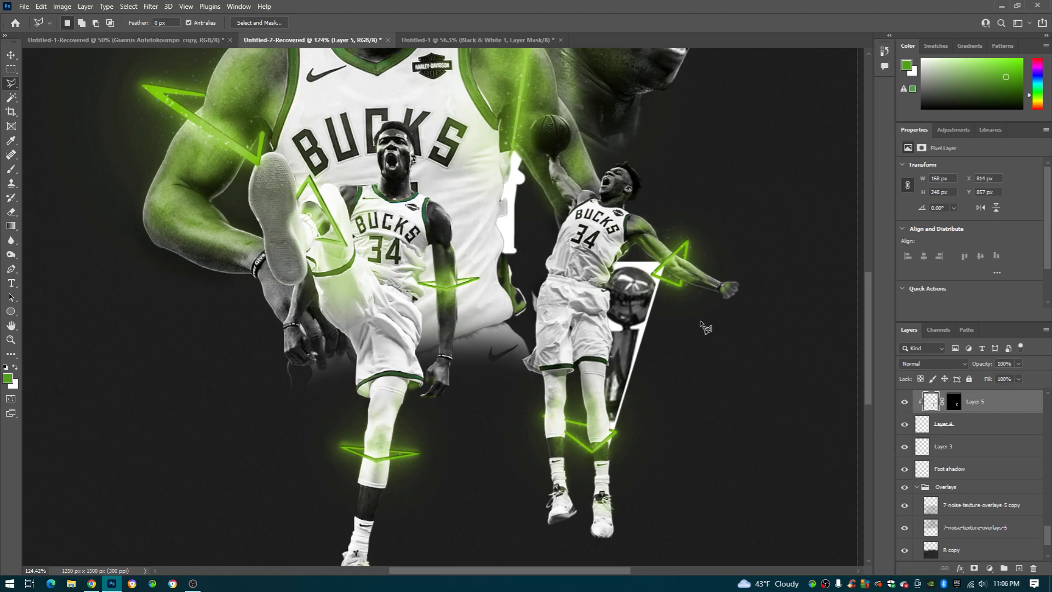
# Step: Try a Polygonal Lasso selection along the slanted white edge beside the trophy and deselect it
pyautogui.scroll(4, 678, 332)
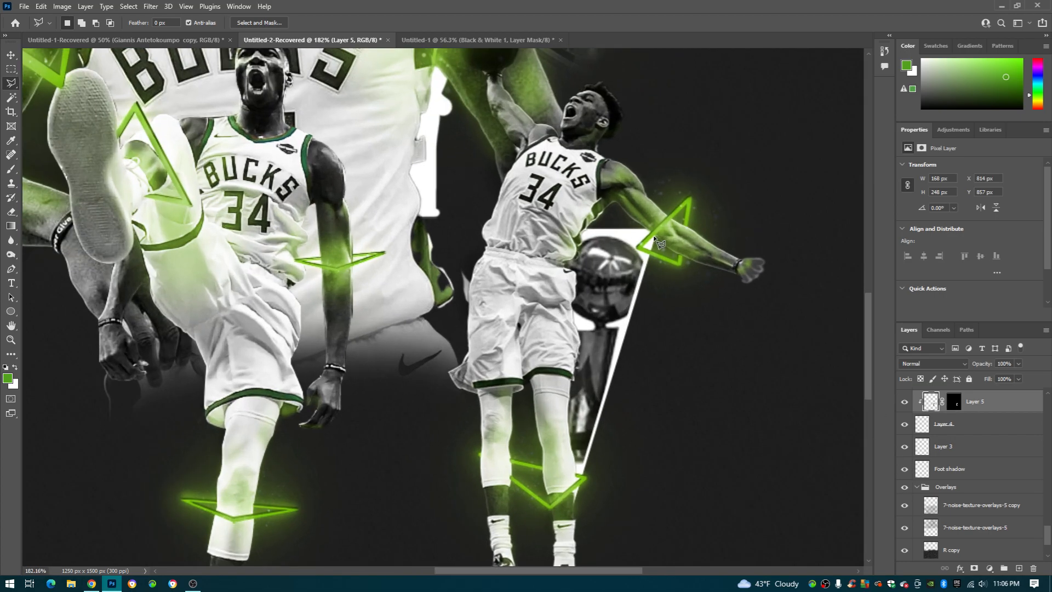
pyautogui.click(650, 242)
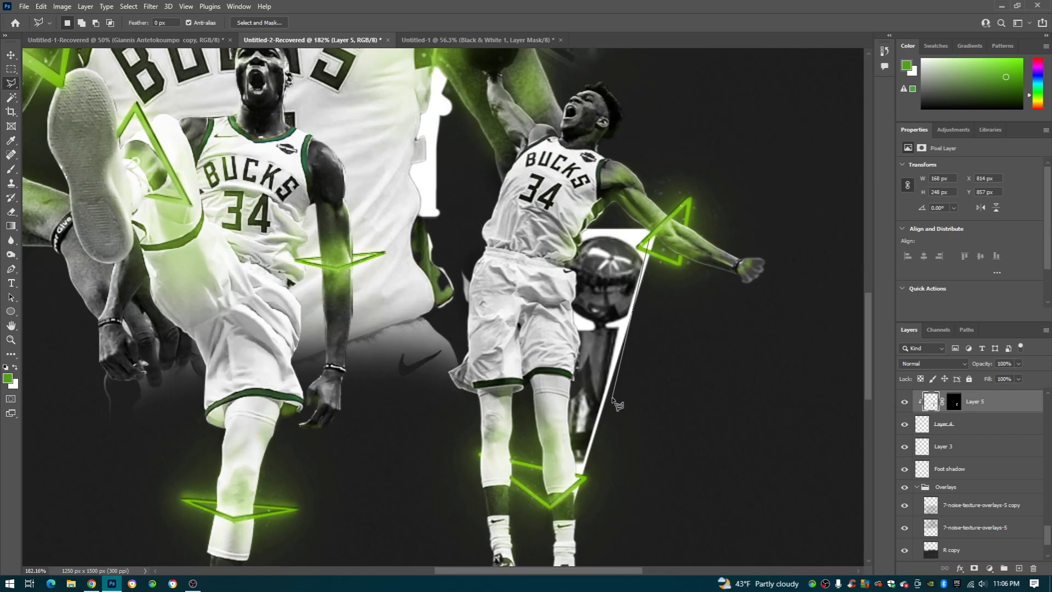
pyautogui.click(580, 474)
pyautogui.click(613, 476)
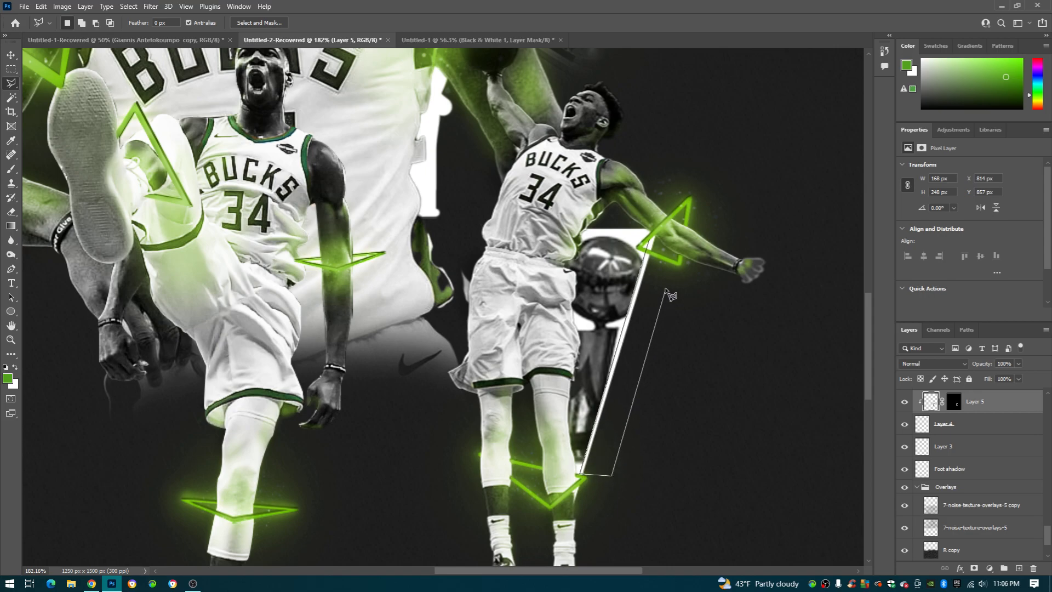
pyautogui.click(650, 242)
pyautogui.hotkey('ctrl', 'd')
pyautogui.scroll(4, 971, 424)
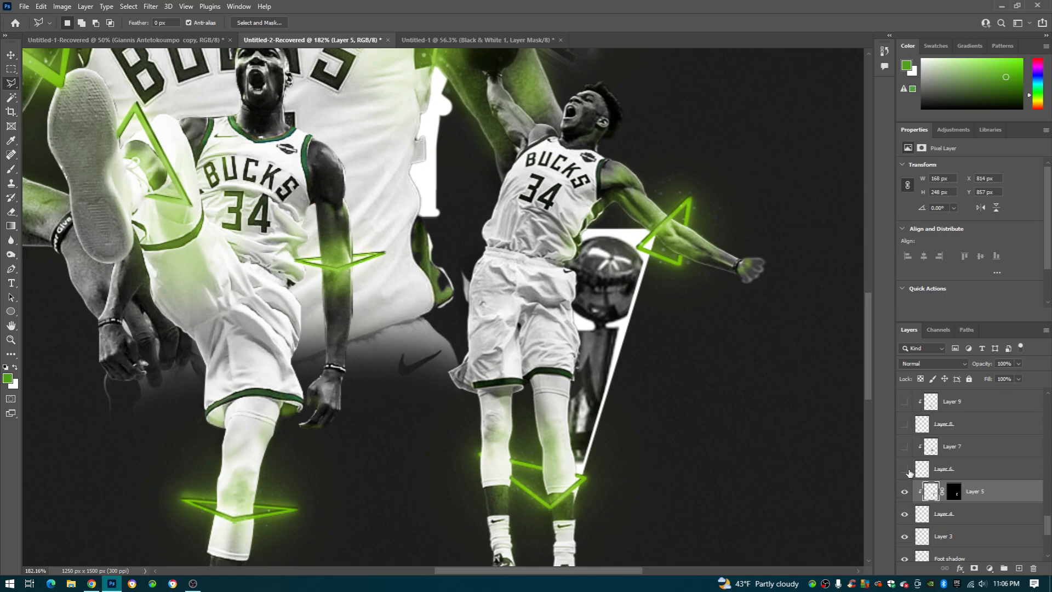
# Step: Reveal Layer 6, the white shape between the kicking and dunking players, toggling it to compare
pyautogui.scroll(-5, 592, 384)
pyautogui.hscroll(-2, 587, 379)
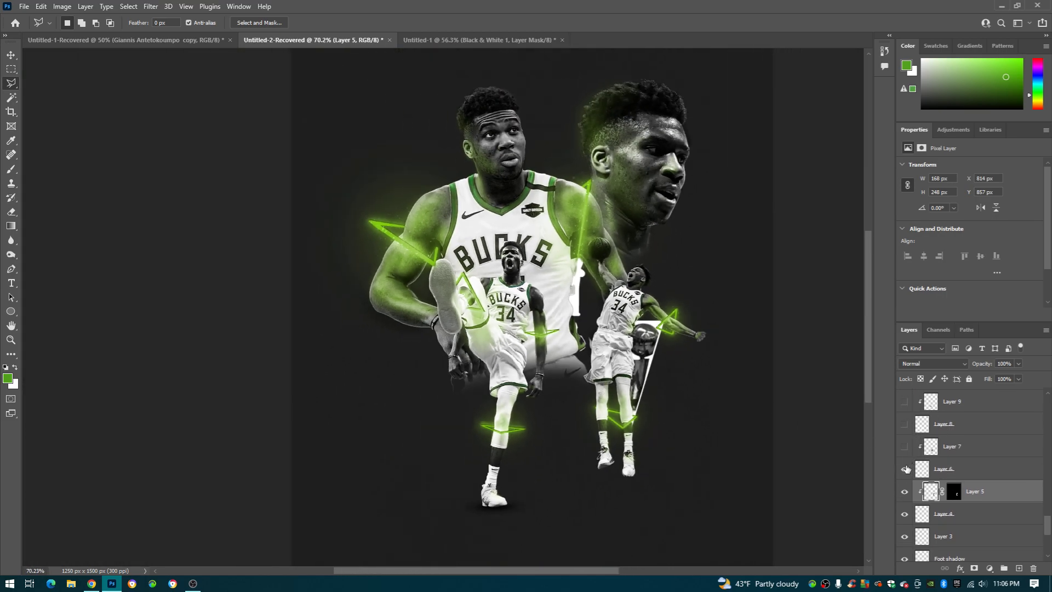
pyautogui.click(905, 470)
pyautogui.click(905, 470)
pyautogui.click(905, 469)
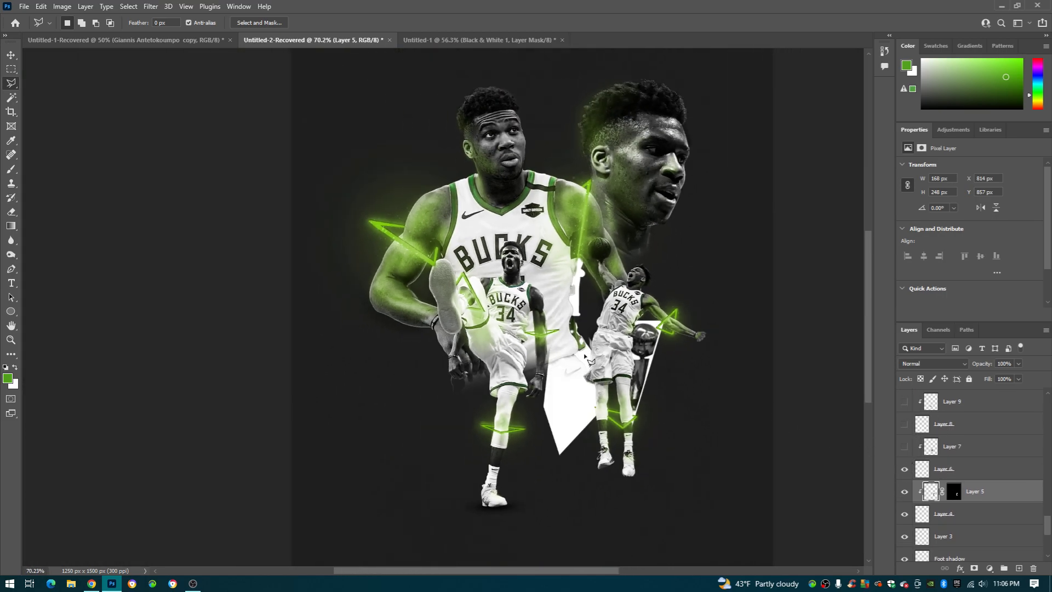
# Step: Reveal Layer 7, the celebration photo clipped to the white shape between the two players, and inspect its edges
pyautogui.click(905, 447)
pyautogui.click(905, 447)
pyautogui.click(905, 447)
pyautogui.scroll(3, 570, 414)
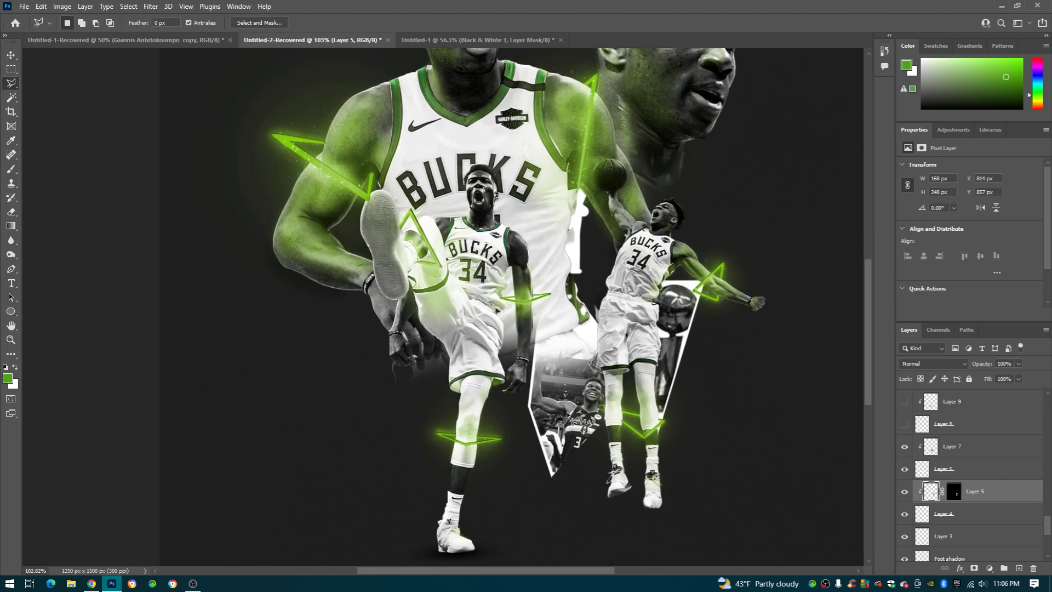
pyautogui.scroll(4, 569, 419)
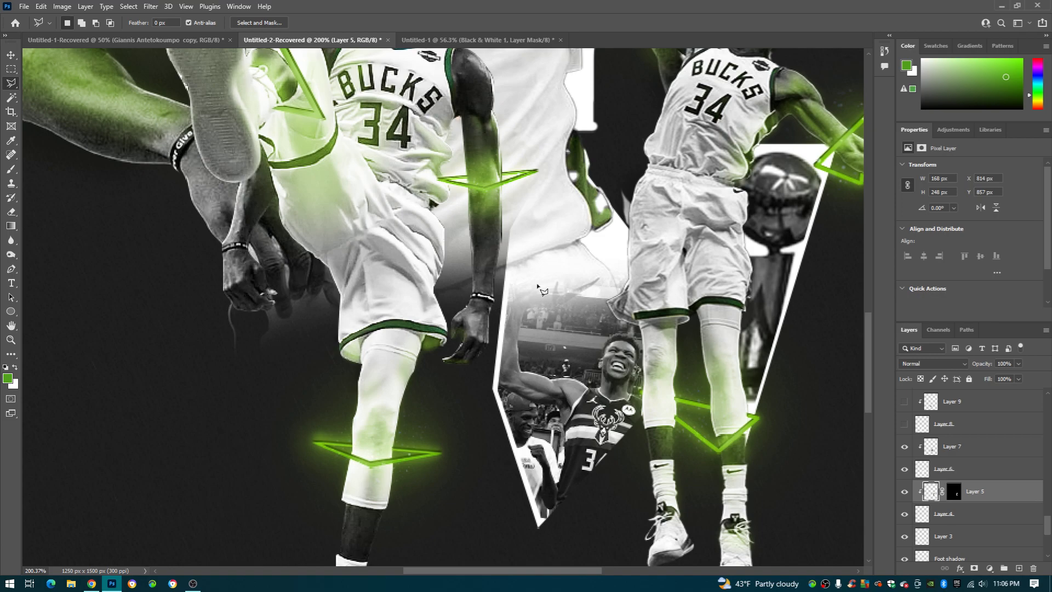
pyautogui.scroll(-8, 542, 317)
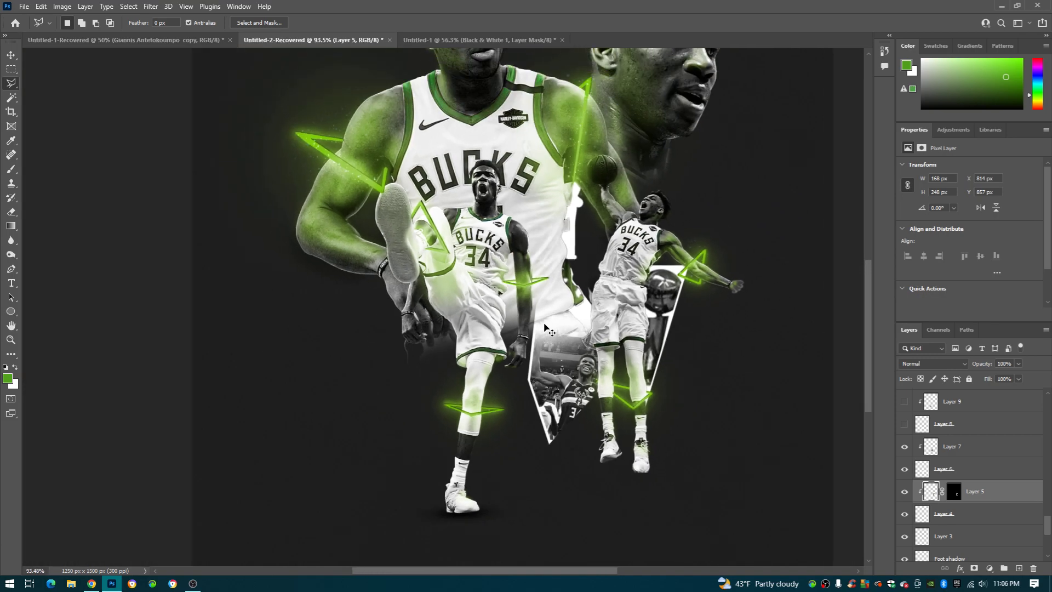
pyautogui.scroll(1, 565, 332)
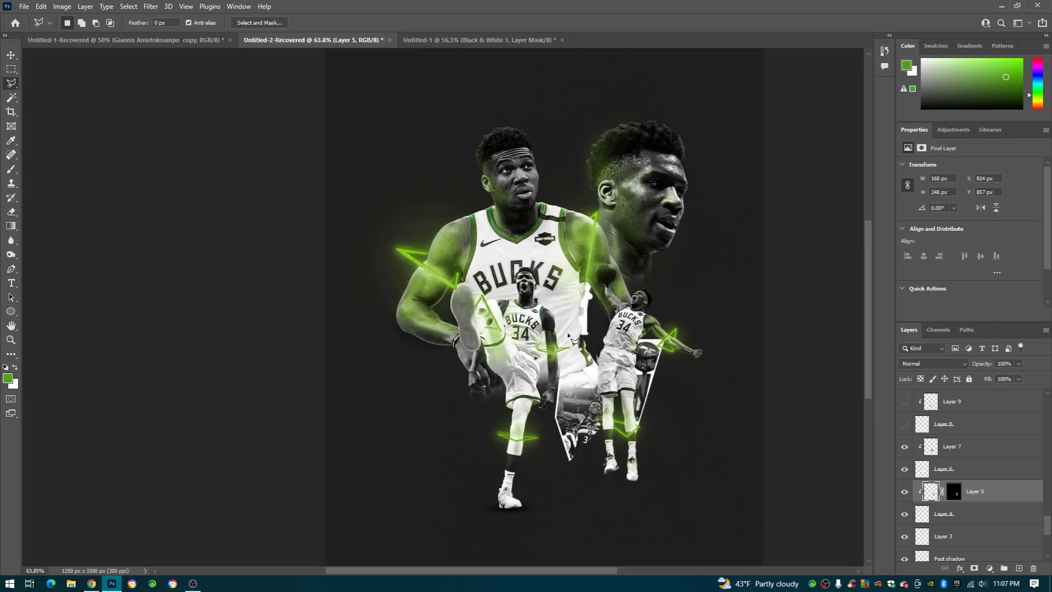
# Step: Reveal Layer 8, the white shape behind the kicking player's standing leg, and its clipped Layer 9 image, and inspect them
pyautogui.click(905, 426)
pyautogui.click(906, 429)
pyautogui.click(904, 403)
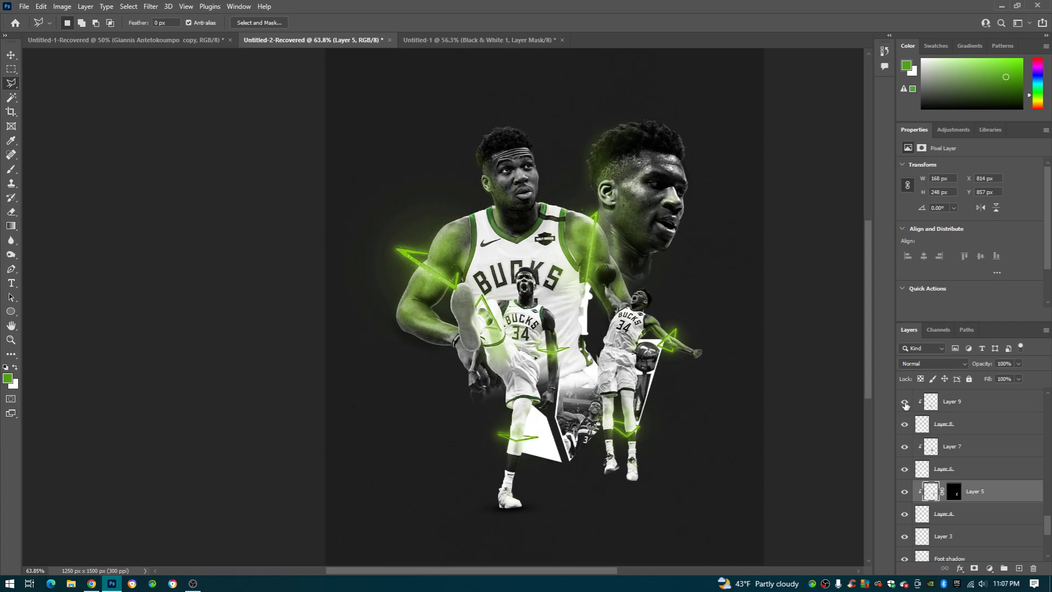
pyautogui.click(905, 403)
pyautogui.click(904, 403)
pyautogui.click(905, 403)
pyautogui.click(905, 403)
pyautogui.click(905, 403)
pyautogui.click(904, 403)
pyautogui.scroll(5, 576, 418)
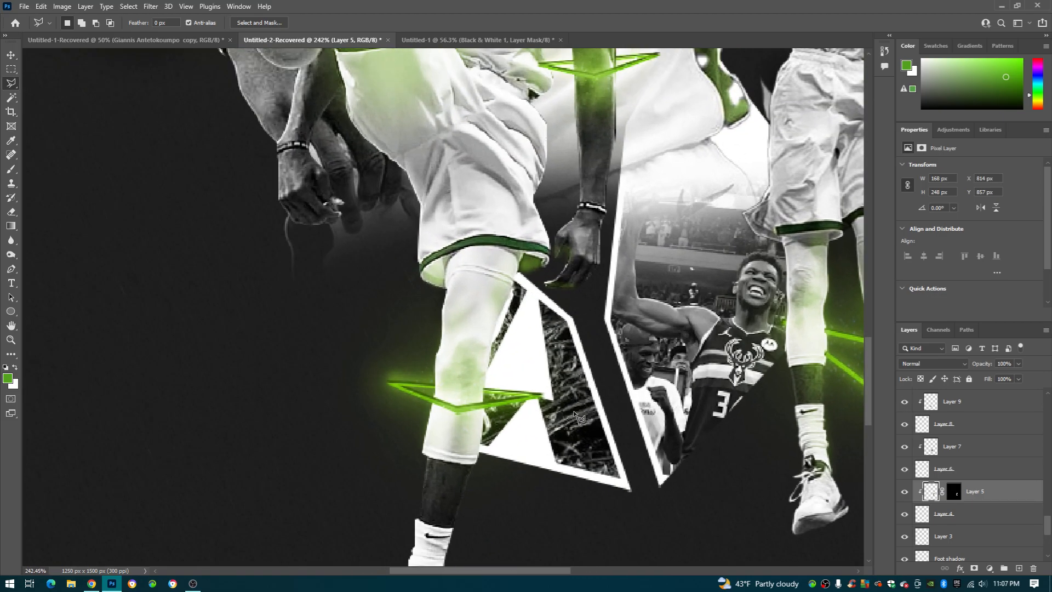
pyautogui.scroll(2, 581, 427)
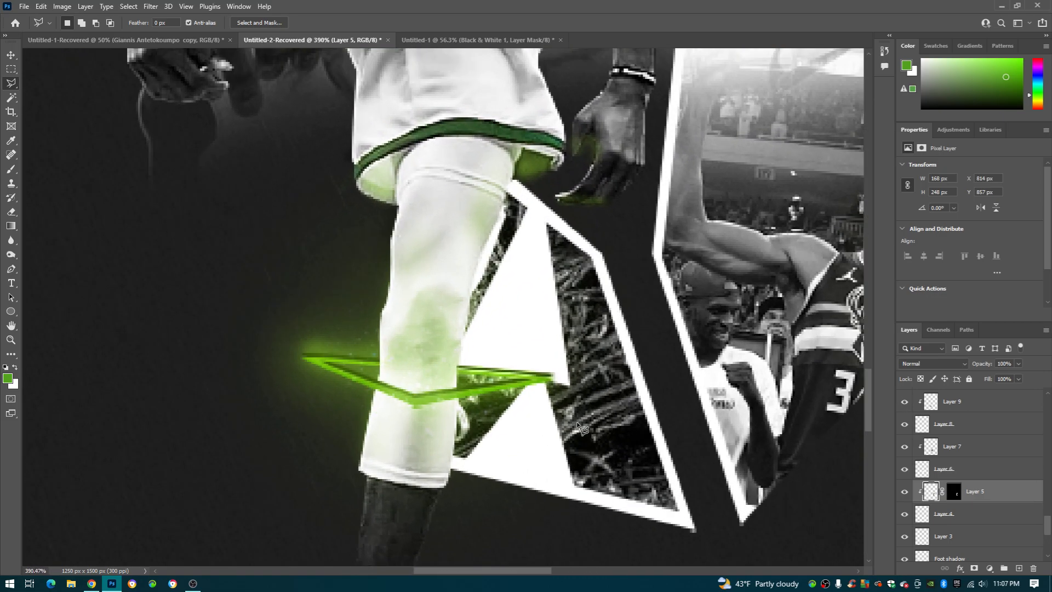
pyautogui.scroll(-3, 582, 429)
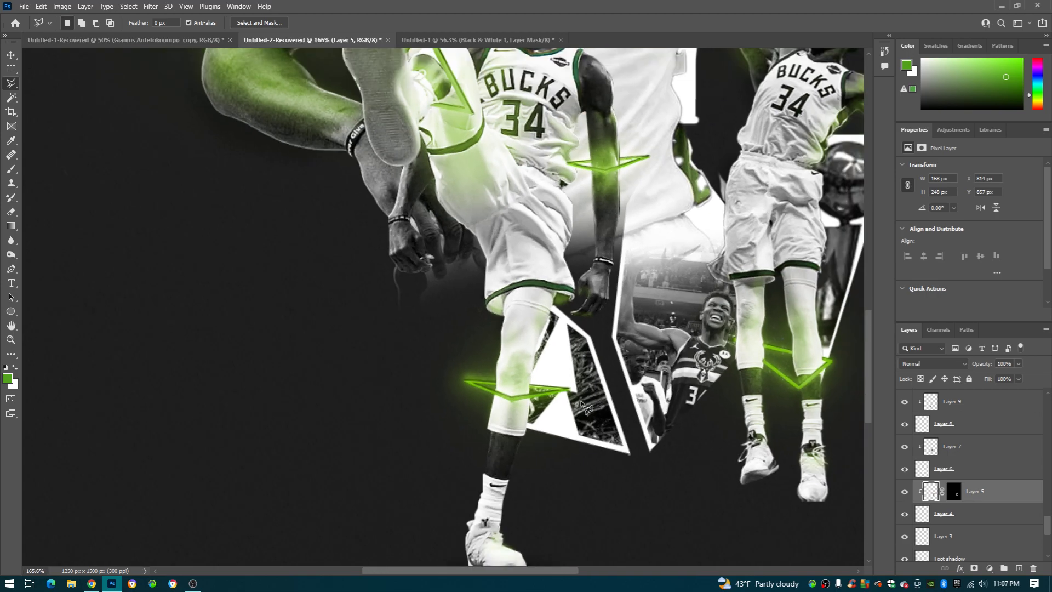
pyautogui.scroll(3, 582, 402)
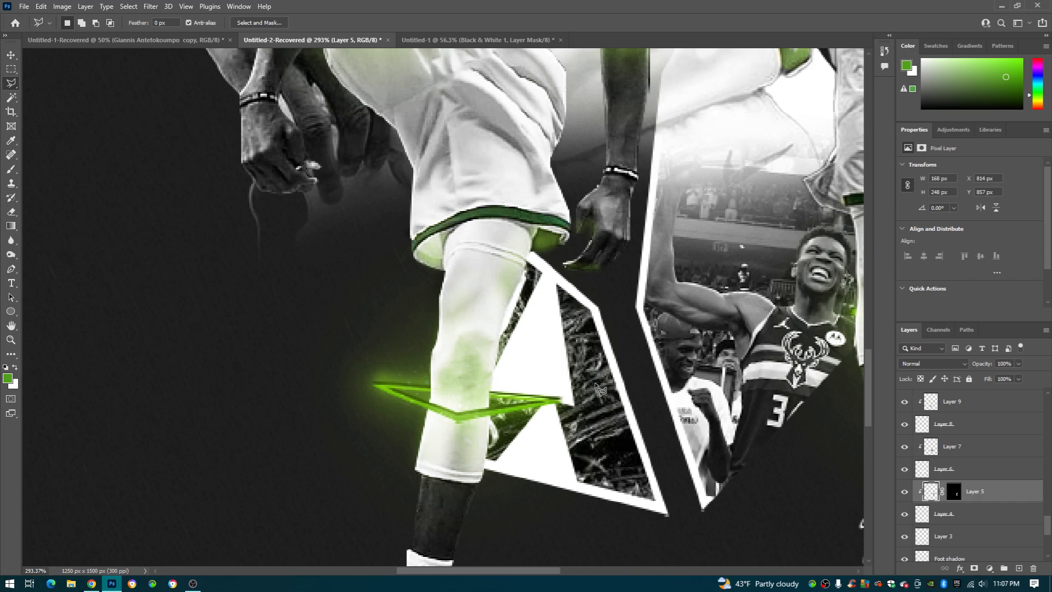
pyautogui.scroll(-4, 601, 391)
# Step: Reveal Layer 10, the white shape below the large player's bent arm, and its clipped crowd photo on Layer 11
pyautogui.scroll(2, 944, 480)
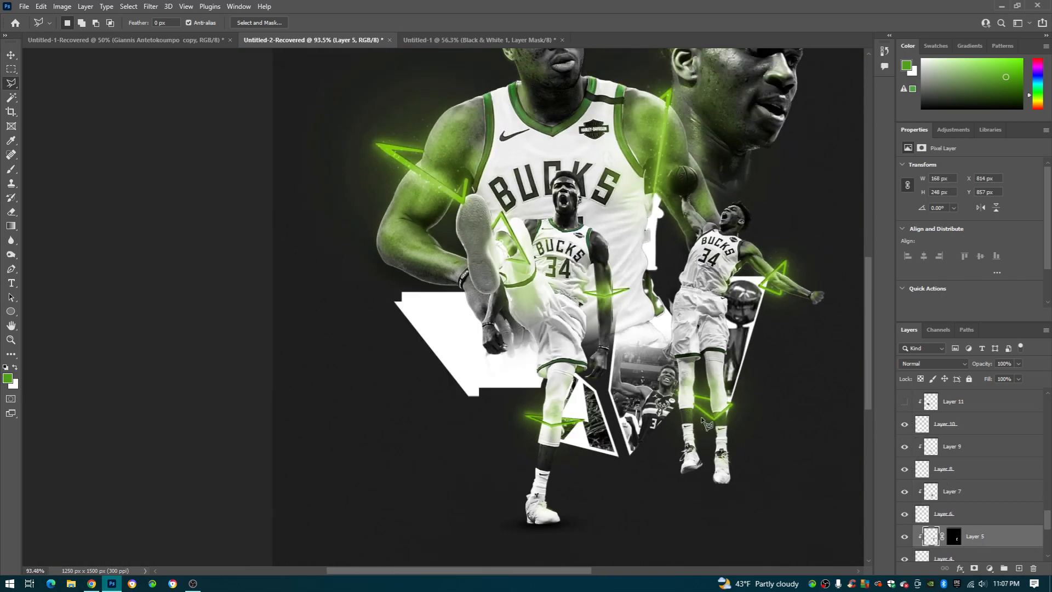
pyautogui.click(902, 402)
pyautogui.click(902, 403)
pyautogui.click(902, 402)
pyautogui.scroll(2, 565, 374)
pyautogui.scroll(2, 493, 366)
pyautogui.scroll(-2, 554, 395)
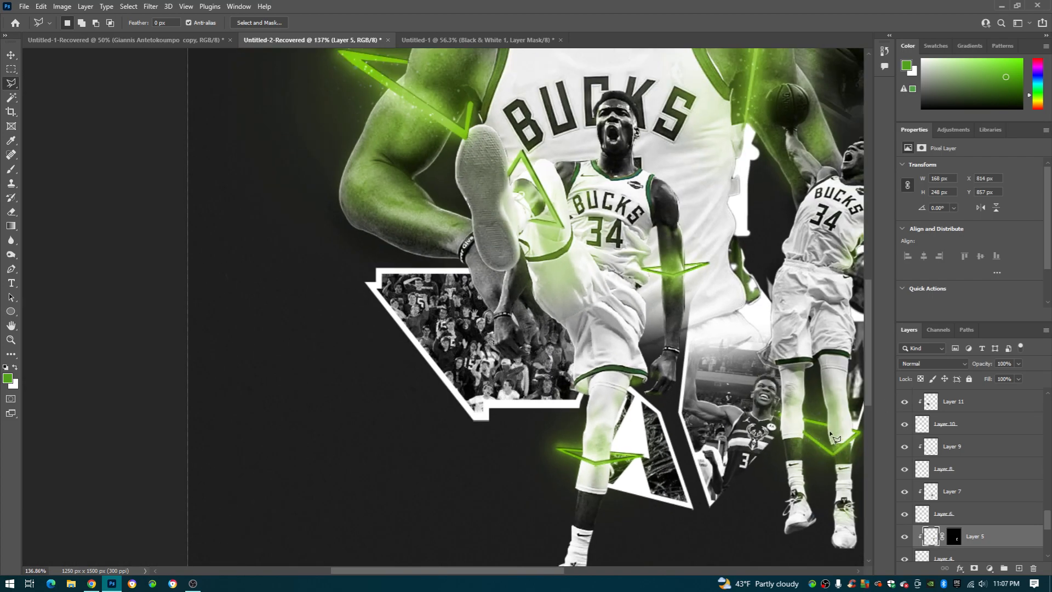
pyautogui.click(904, 403)
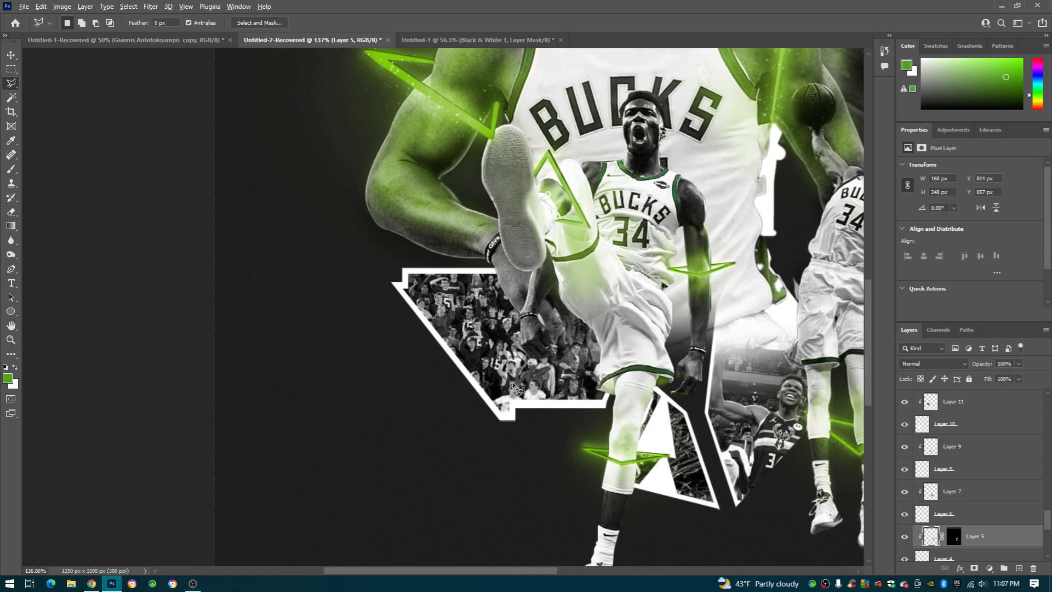
pyautogui.scroll(3, 515, 378)
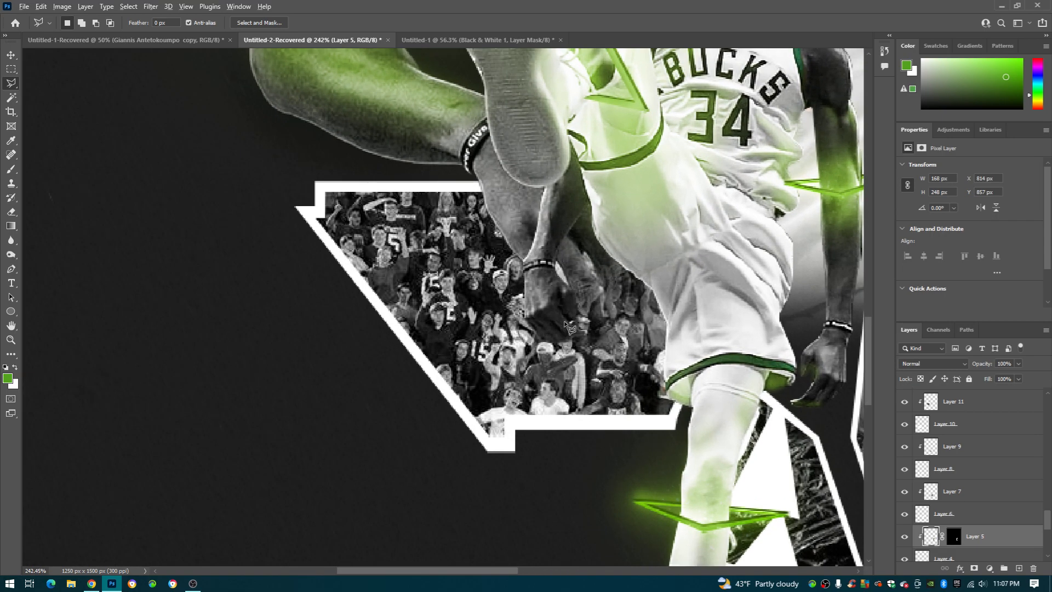
# Step: Reveal Layer 12, the Bucks deer logo clipped over the crowd photo
pyautogui.scroll(-4, 559, 323)
pyautogui.scroll(-1, 538, 332)
pyautogui.hscroll(2, 538, 333)
pyautogui.scroll(2, 539, 332)
pyautogui.hscroll(1, 539, 333)
pyautogui.scroll(2, 539, 333)
pyautogui.scroll(1, 937, 416)
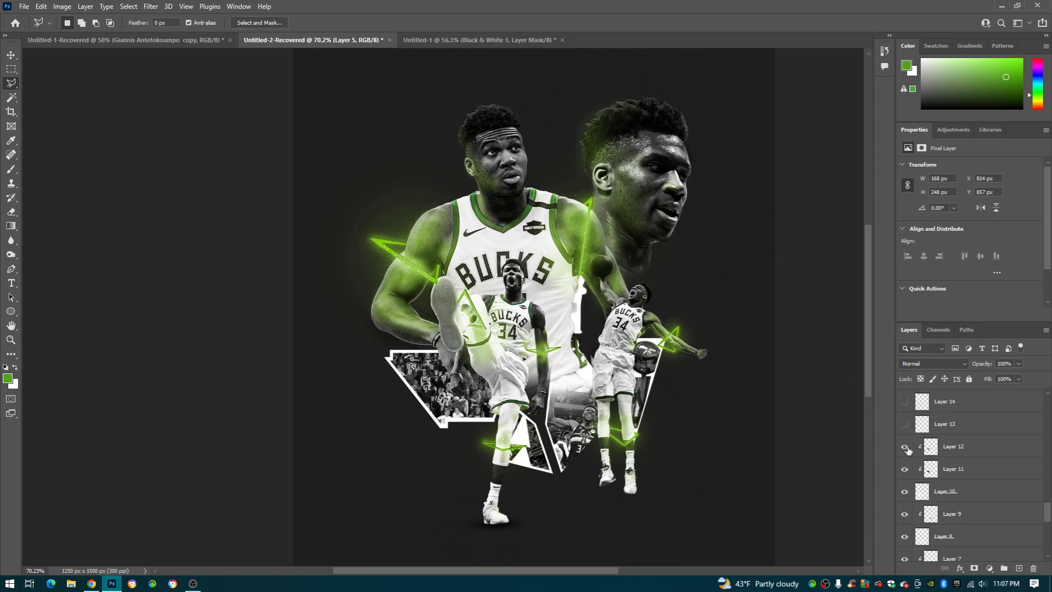
pyautogui.hscroll(-2, 684, 441)
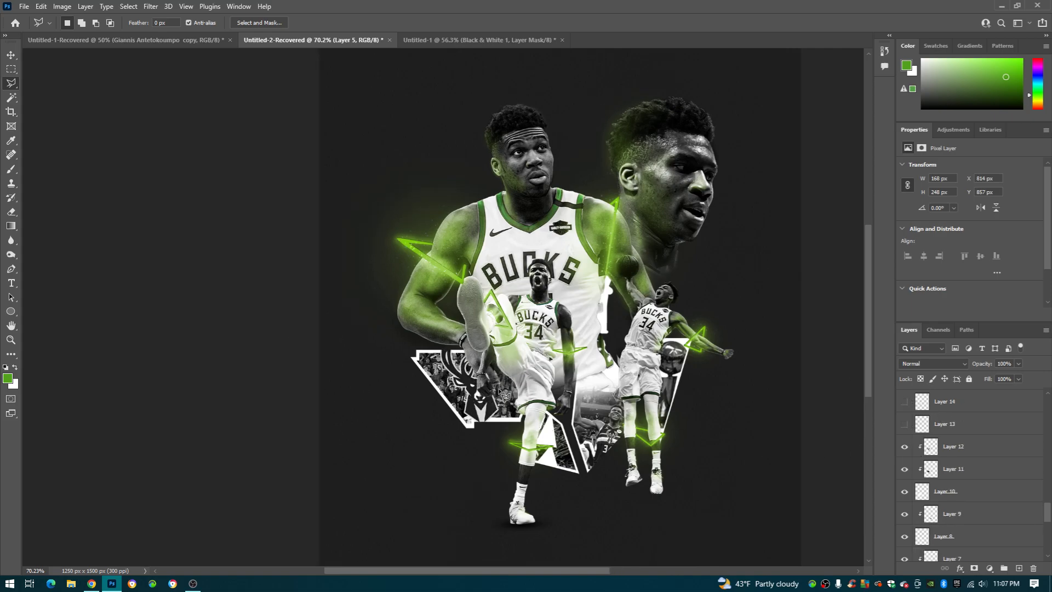
# Step: Reveal Layer 13, the white-framed image beside the large player's green-lit arm, and examine it up close
pyautogui.click(905, 425)
pyautogui.click(904, 424)
pyautogui.click(905, 425)
pyautogui.hscroll(-2, 447, 318)
pyautogui.scroll(7, 445, 242)
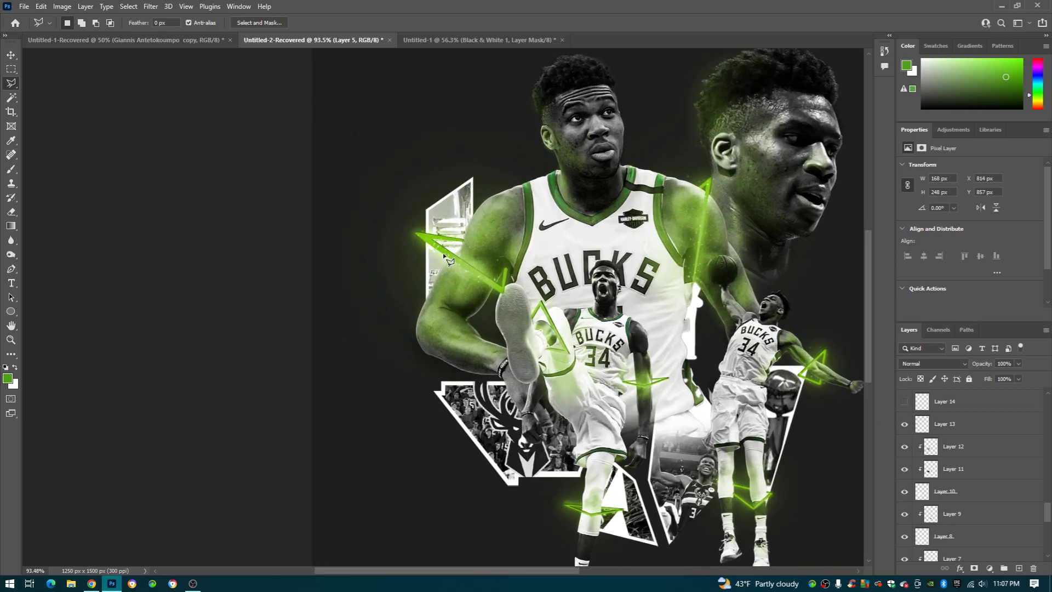
pyautogui.scroll(2, 445, 243)
pyautogui.scroll(4, 446, 245)
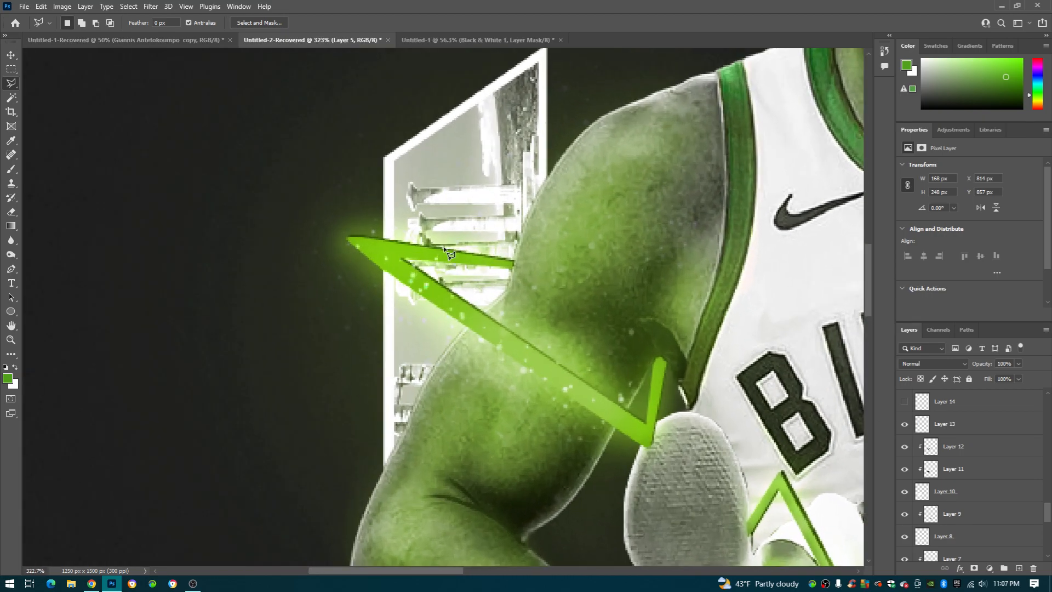
pyautogui.scroll(-10, 452, 265)
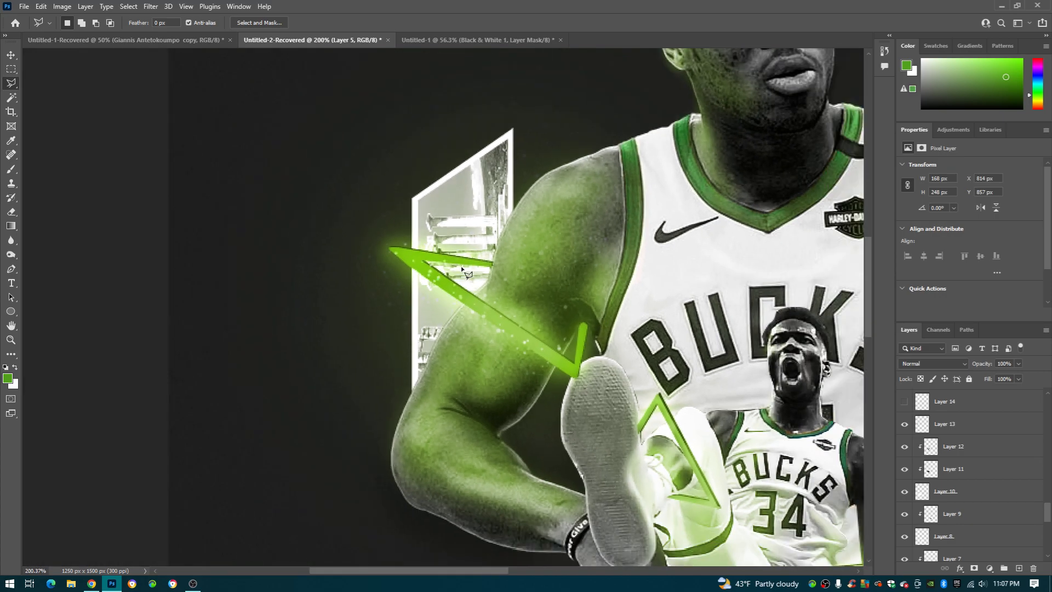
pyautogui.scroll(-1, 468, 265)
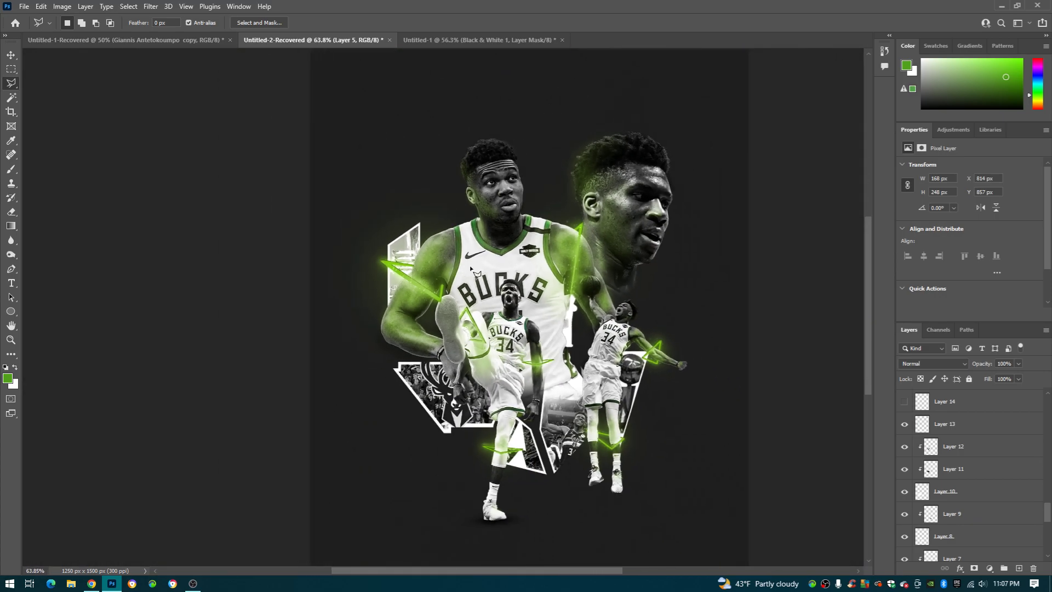
# Step: Reveal Layer 14 and Layer 15, the white shapes behind the large player's shoulder and head
pyautogui.click(904, 403)
pyautogui.scroll(5, 484, 247)
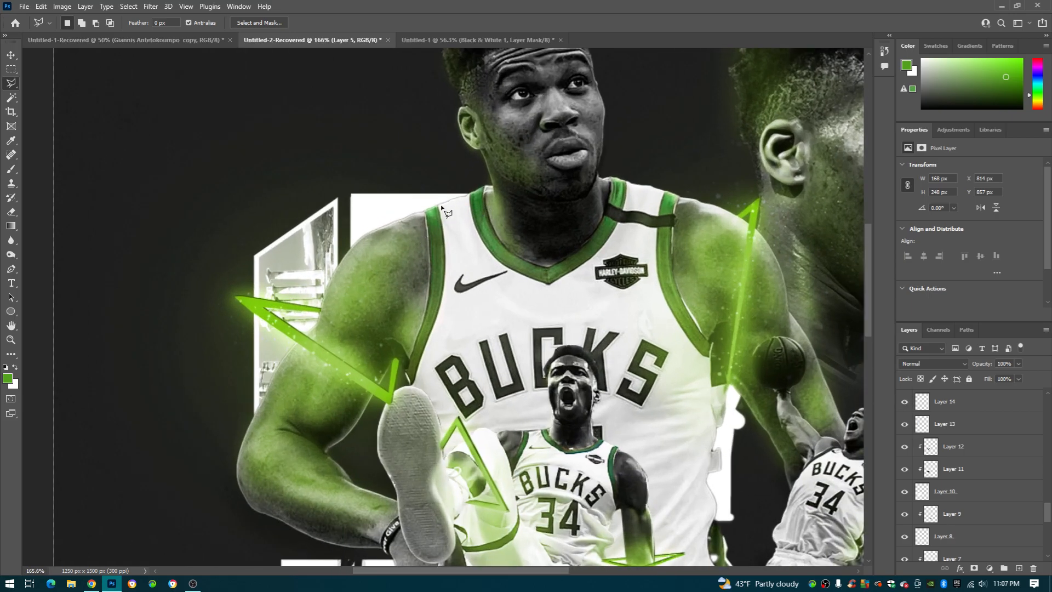
pyautogui.scroll(-3, 363, 210)
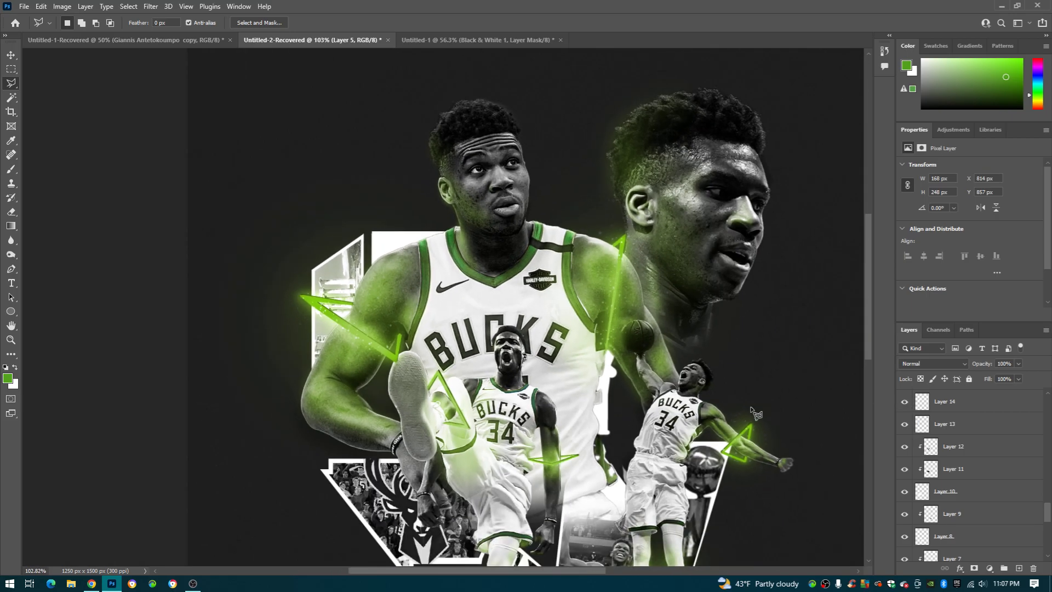
pyautogui.scroll(2, 981, 485)
pyautogui.click(905, 470)
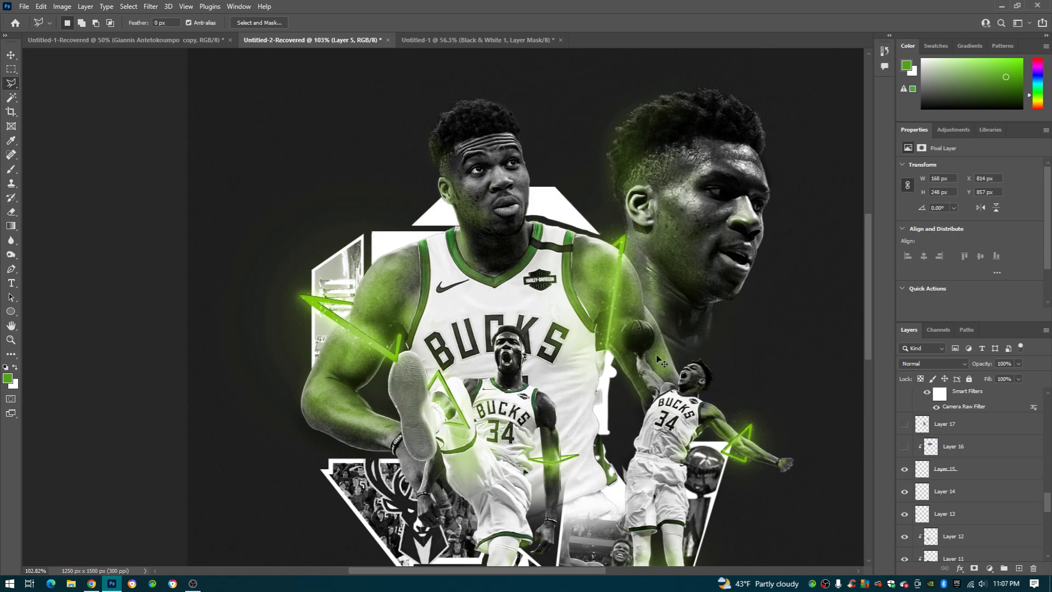
pyautogui.scroll(4, 476, 260)
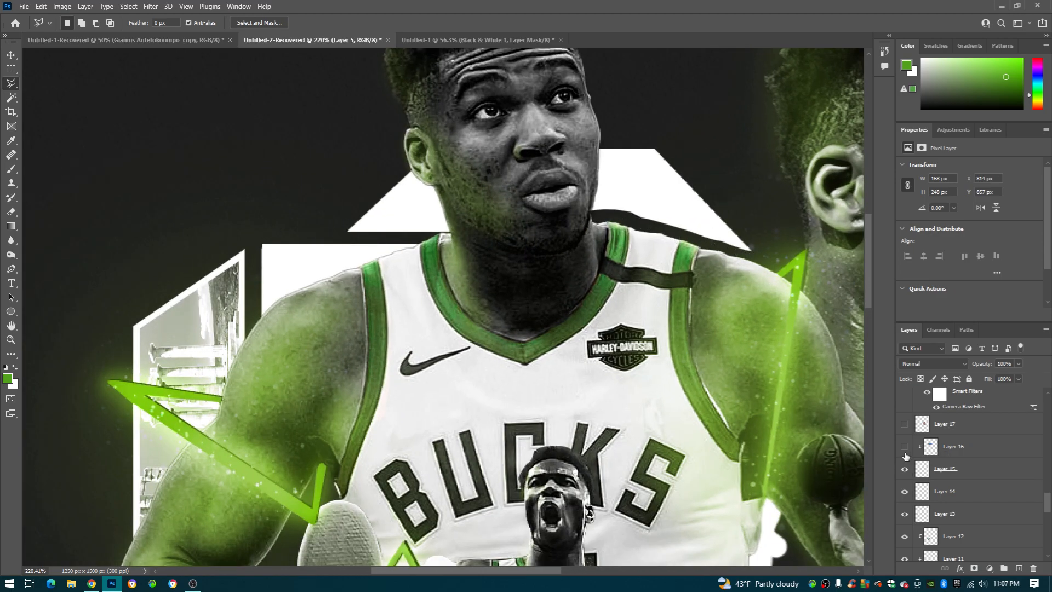
# Step: Try a Polygonal Lasso outline along the gap above the jersey's shoulder and cancel the outline
pyautogui.click(584, 215)
pyautogui.moveTo(697, 243); pyautogui.dragTo(736, 263)
pyautogui.press('BackSpace')
pyautogui.press('BackSpace')
pyautogui.press('BackSpace')
pyautogui.press('BackSpace')
pyautogui.press('BackSpace')
pyautogui.press('BackSpace')
# Step: Reveal Layer 16, the city skyline clipped to the shape behind the head, and Layer 17, the fans and white lines
pyautogui.click(902, 450)
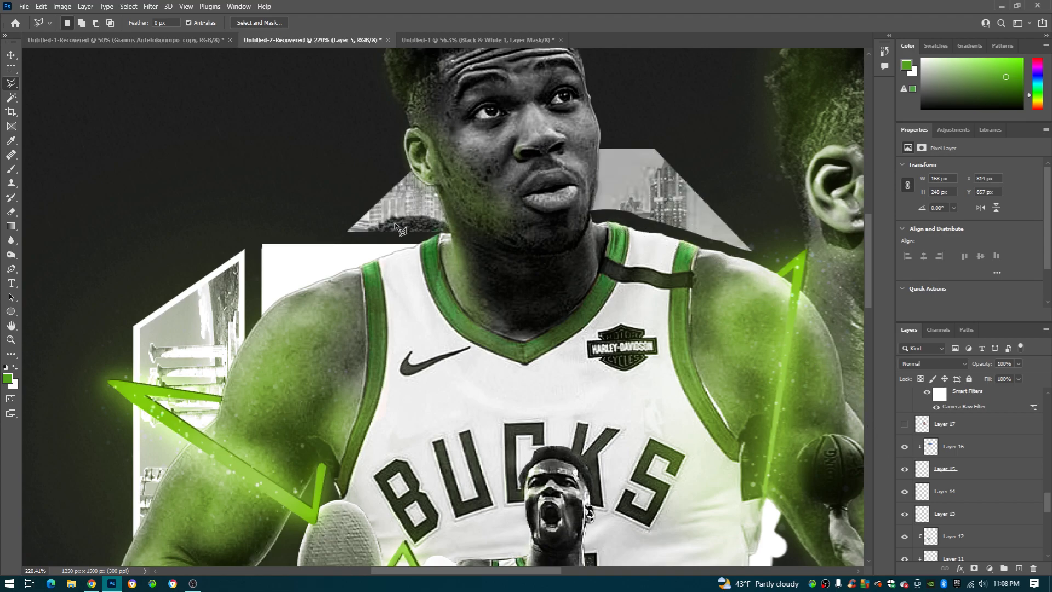
pyautogui.scroll(2, 911, 477)
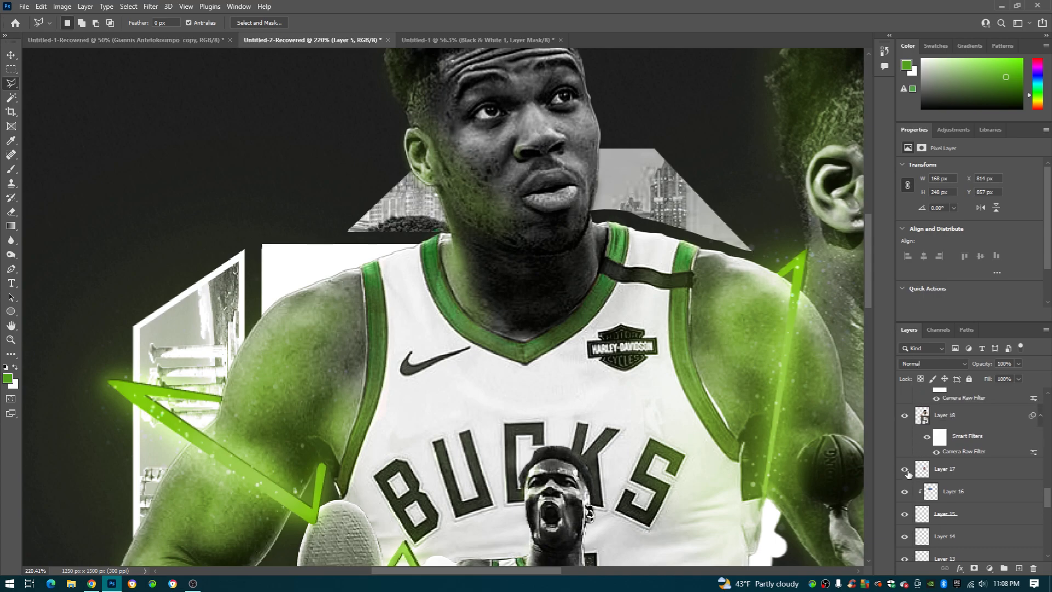
pyautogui.scroll(-5, 701, 390)
pyautogui.hscroll(1, 717, 392)
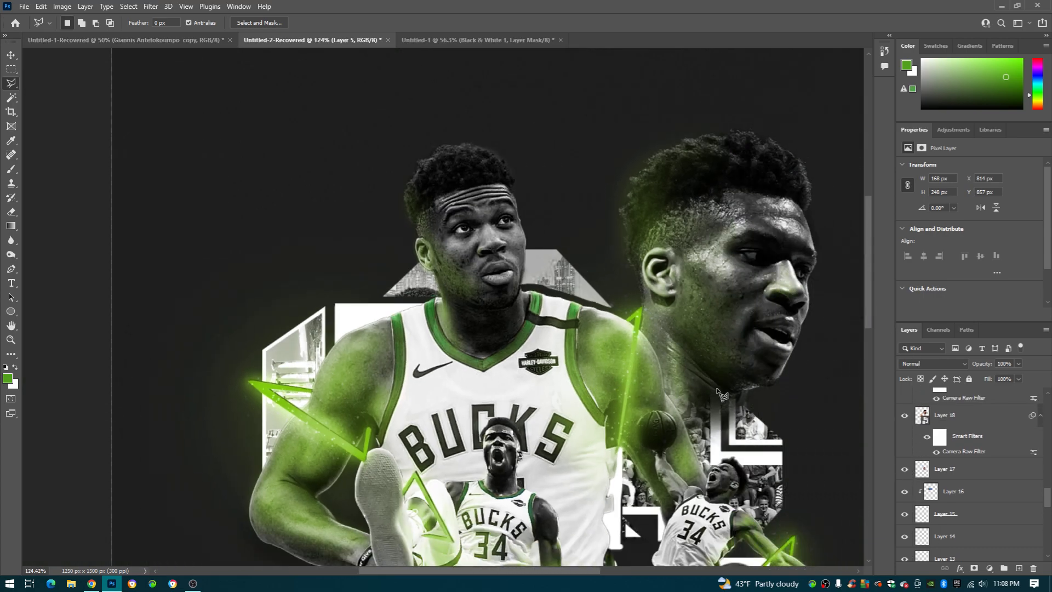
pyautogui.scroll(2, 907, 465)
pyautogui.scroll(-2, 907, 472)
# Step: Toggle Layer 17 off and on and examine its fan photos and white lines around the dunking player
pyautogui.click(905, 470)
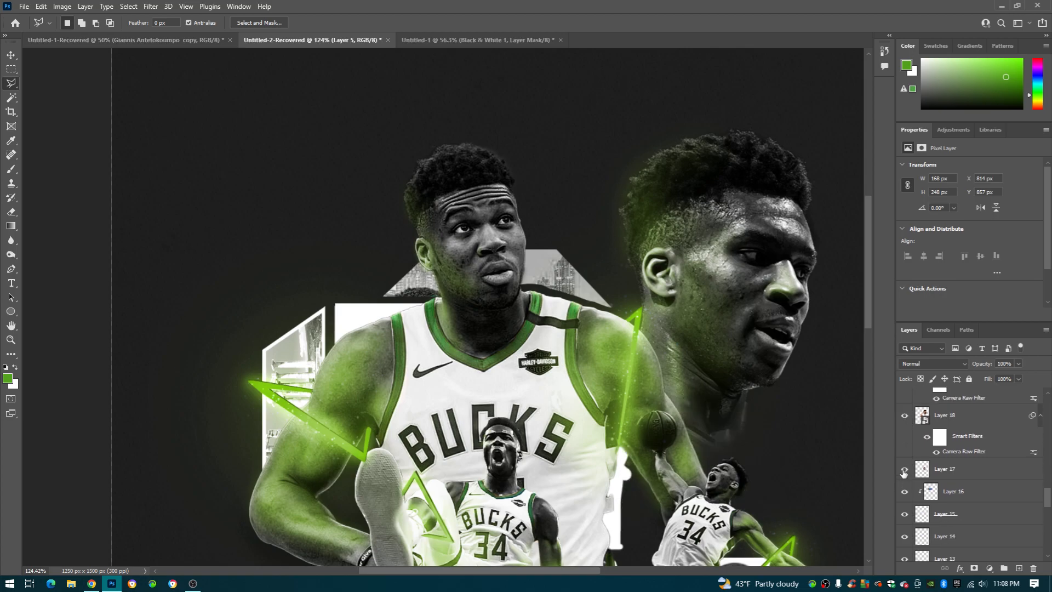
pyautogui.scroll(-3, 747, 450)
pyautogui.click(905, 470)
pyautogui.moveTo(747, 443); pyautogui.dragTo(704, 408)
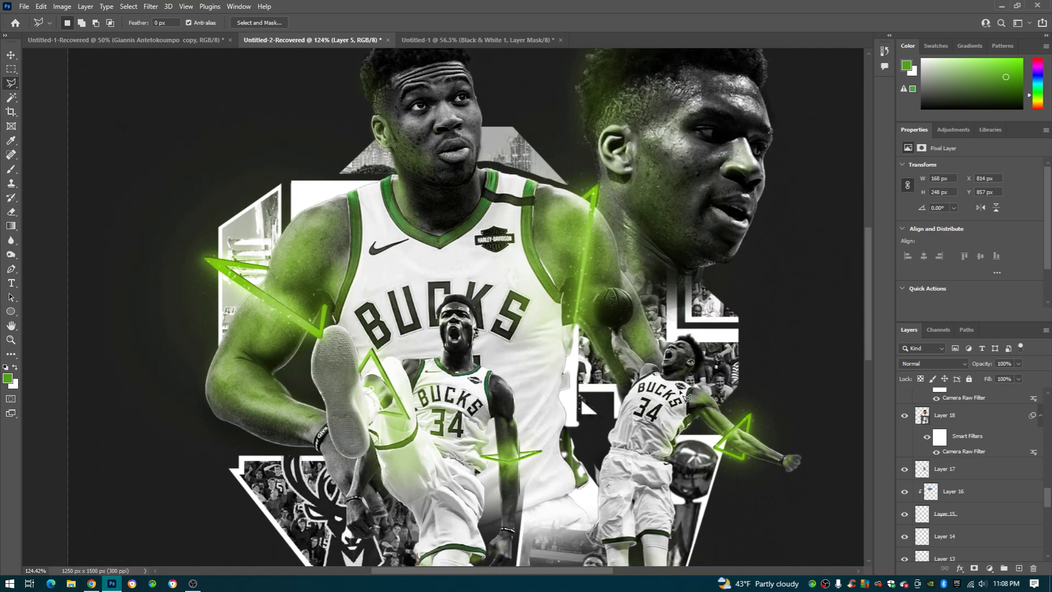
pyautogui.scroll(5, 685, 399)
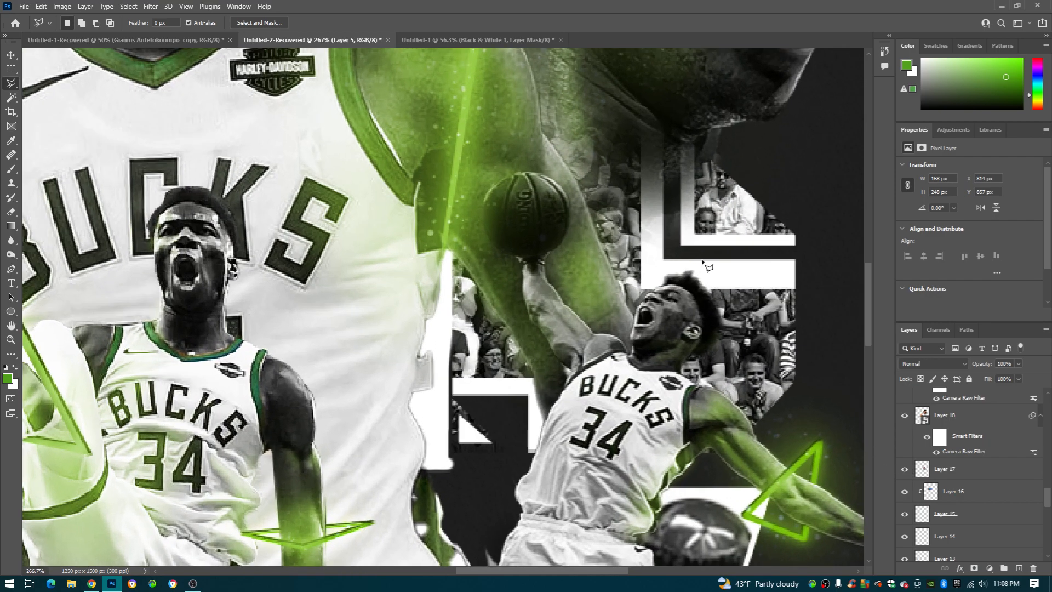
pyautogui.scroll(-3, 599, 178)
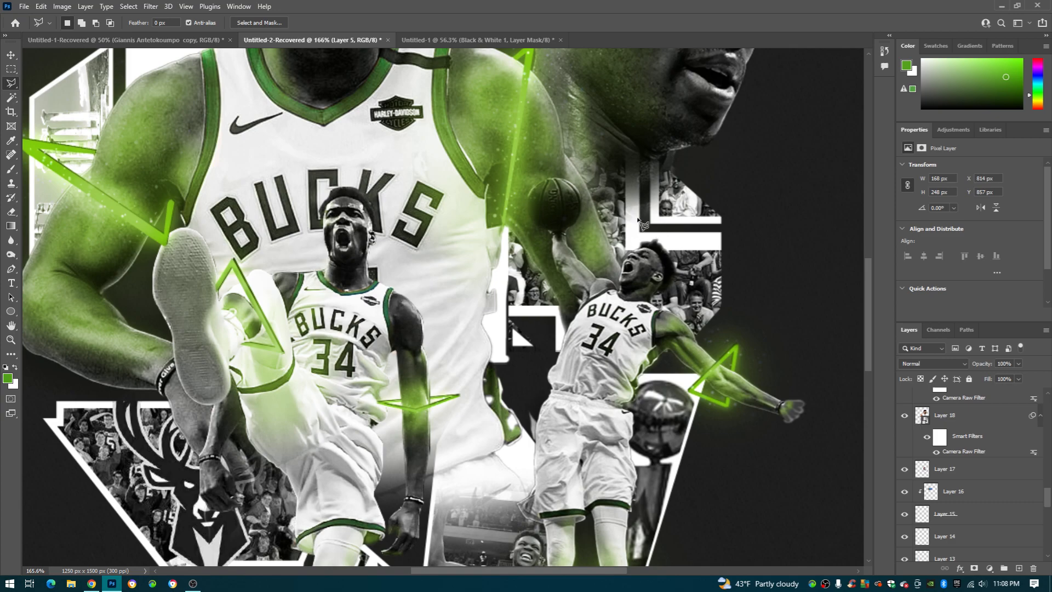
pyautogui.scroll(5, 665, 185)
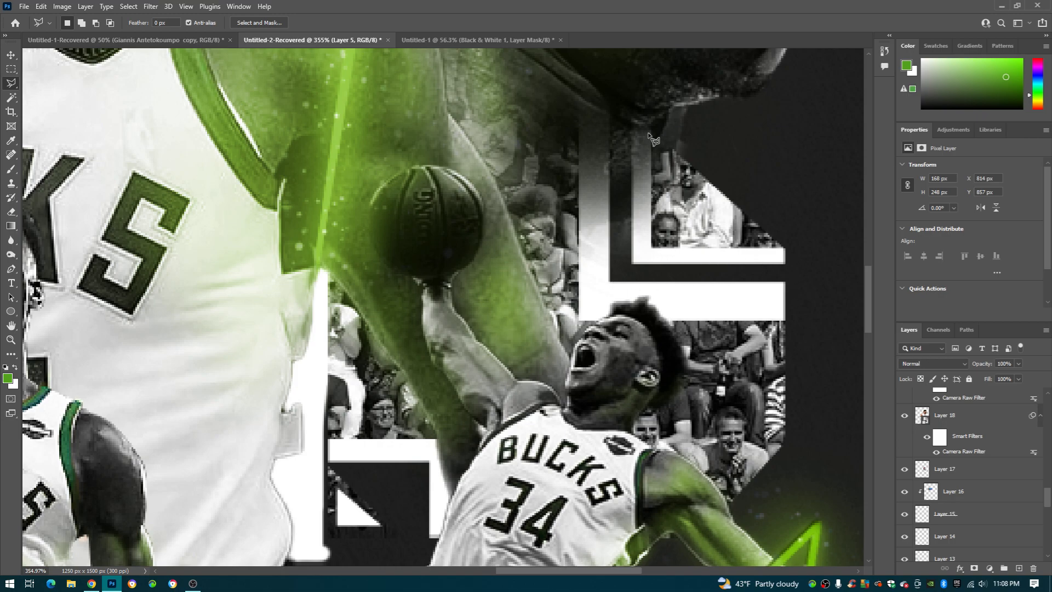
pyautogui.scroll(-10, 473, 451)
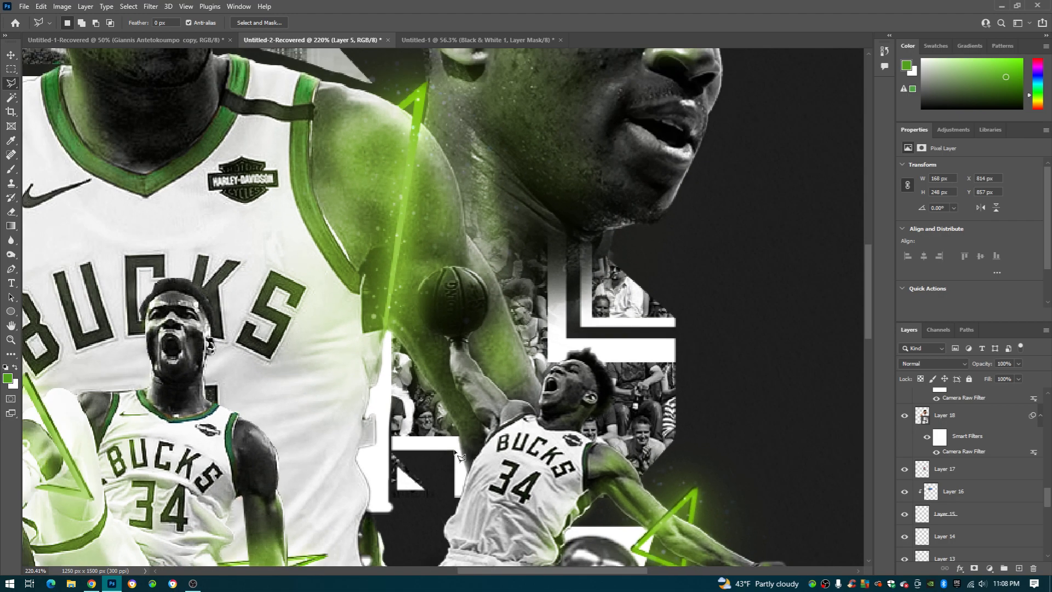
# Step: Toggle Layer 19, the dunking player, and Layer 20 off and on to compare what each contributes
pyautogui.scroll(-1, 502, 460)
pyautogui.hscroll(-4, 501, 461)
pyautogui.scroll(-3, 501, 460)
pyautogui.hscroll(-2, 501, 461)
pyautogui.scroll(1, 962, 458)
pyautogui.scroll(2, 962, 459)
pyautogui.click(905, 474)
pyautogui.click(906, 474)
pyautogui.click(906, 452)
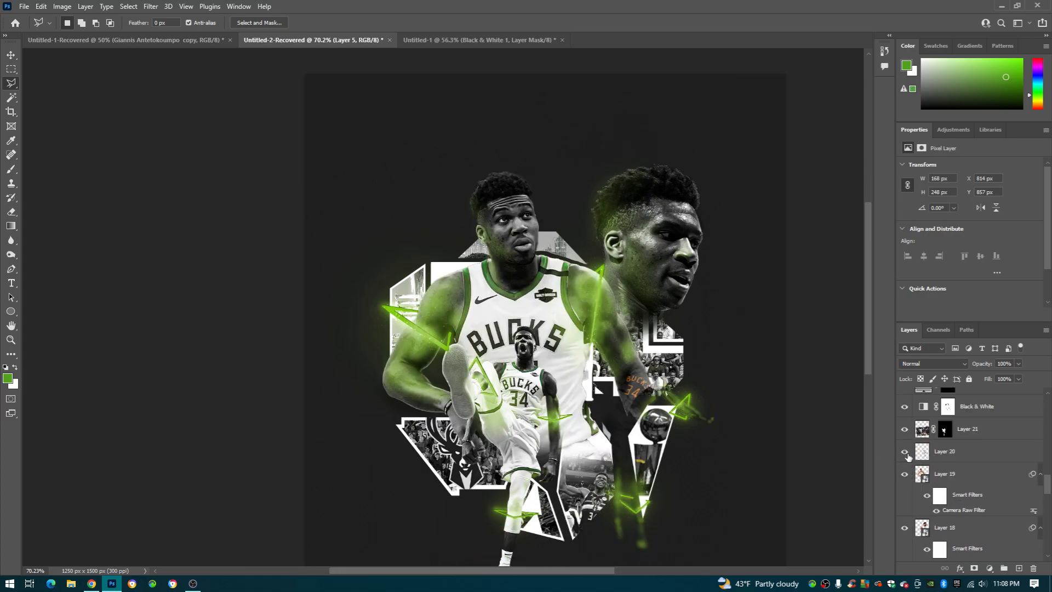
pyautogui.click(906, 452)
# Step: Compare the poster with and without Layer 33 copy 11 and leave this filtered layer visible
pyautogui.scroll(4, 910, 454)
pyautogui.scroll(3, 913, 451)
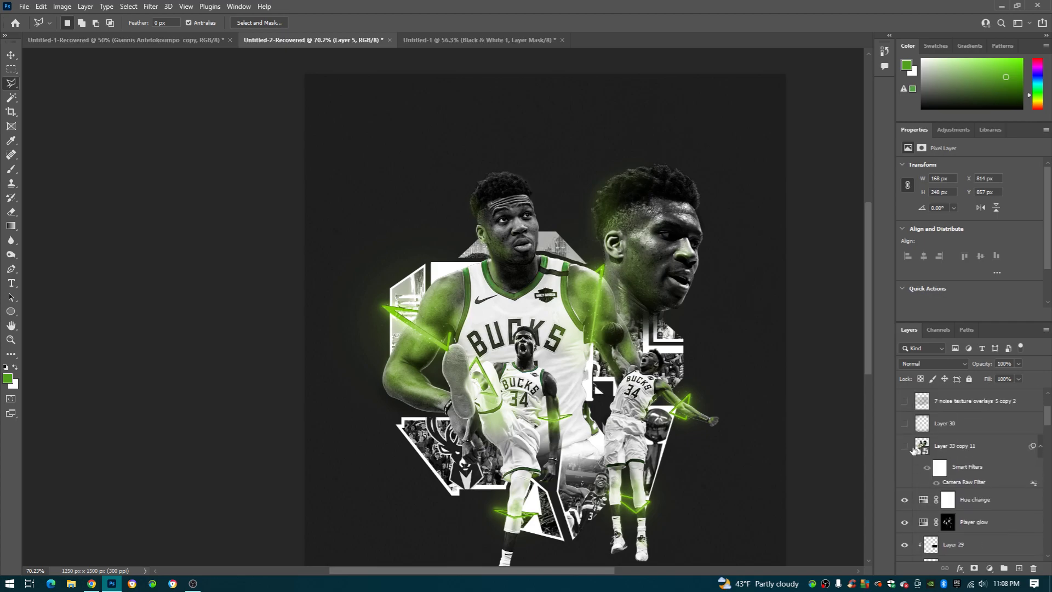
pyautogui.click(904, 449)
pyautogui.click(904, 448)
pyautogui.click(904, 449)
pyautogui.click(904, 448)
pyautogui.click(905, 448)
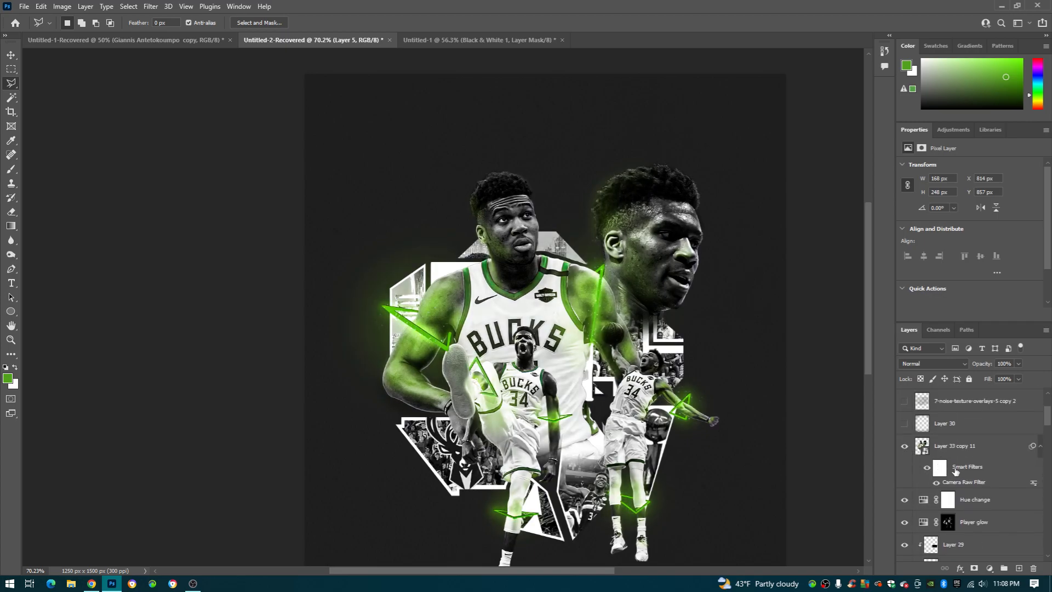
# Step: Open the Camera Raw Filter of Layer 33 copy 11 and examine its Basic, Detail and Color Grading settings
pyautogui.click(985, 471)
pyautogui.scroll(-2, 924, 479)
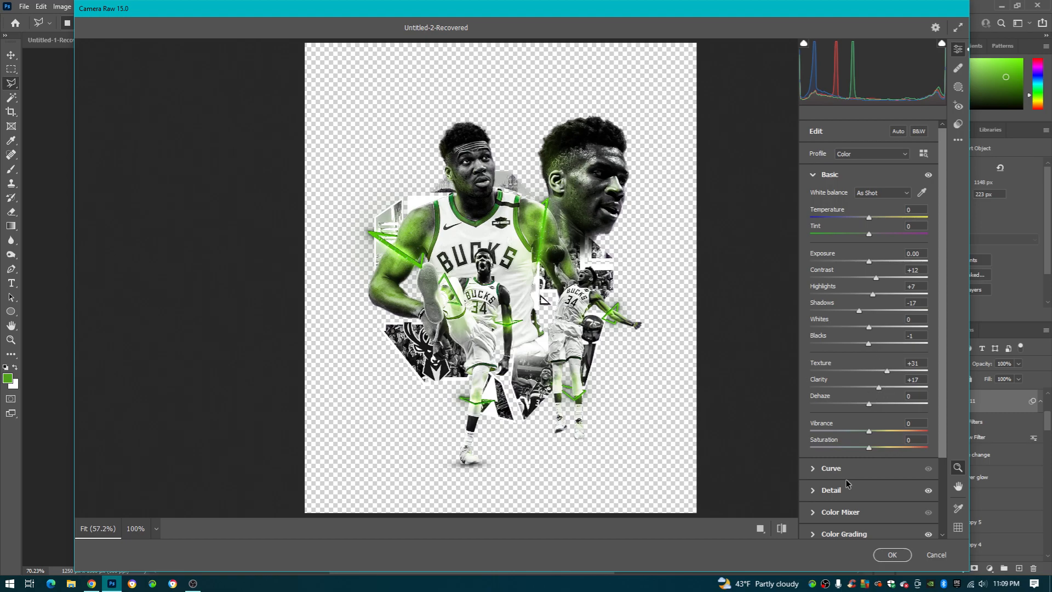
pyautogui.click(814, 493)
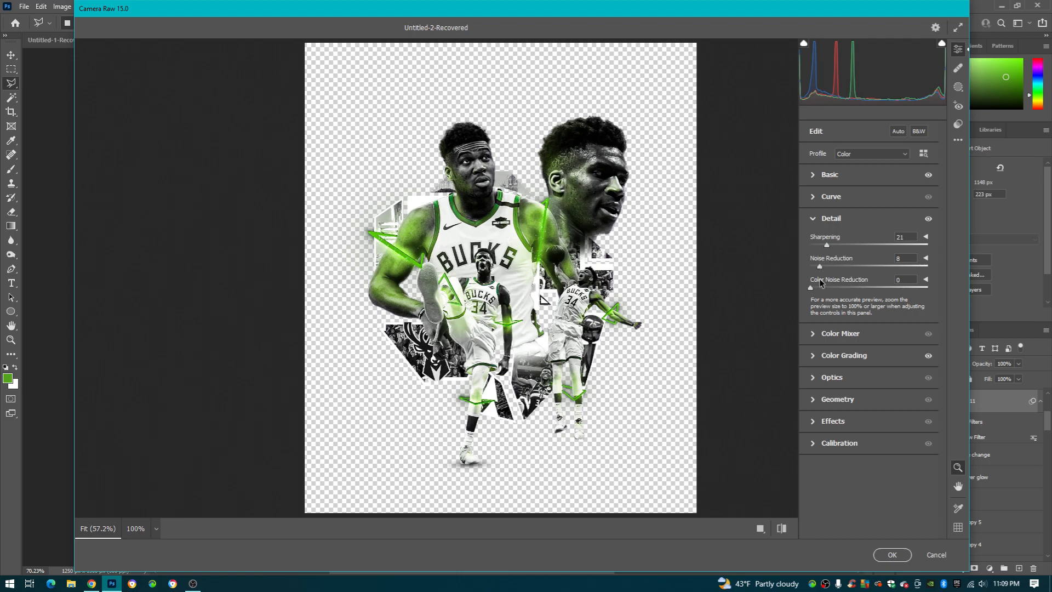
pyautogui.click(816, 357)
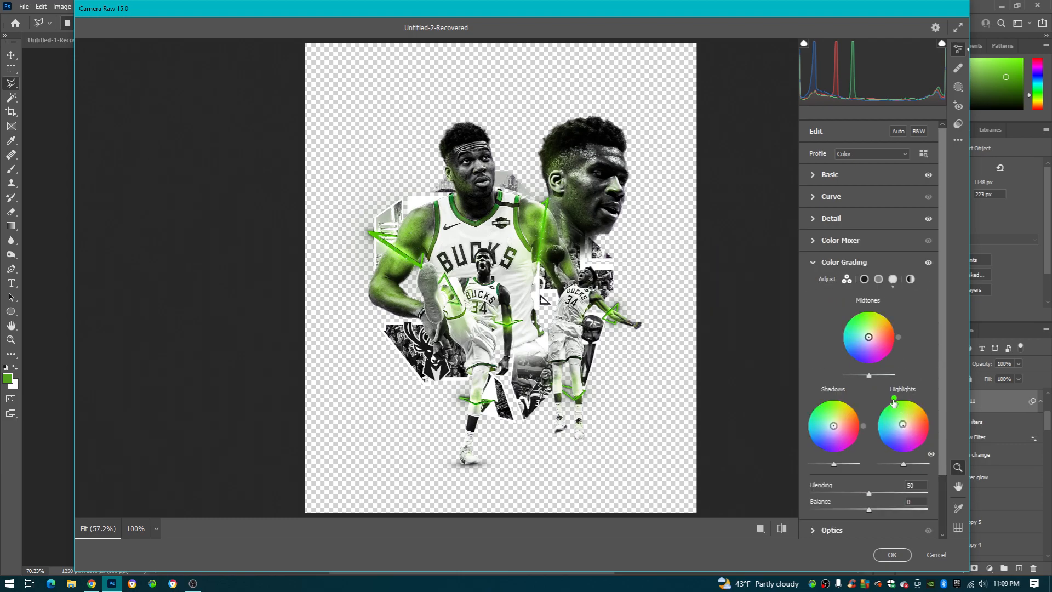
# Step: Compare the preview with and without Color Grading and accept the Camera Raw Filter settings
pyautogui.click(929, 264)
pyautogui.click(929, 264)
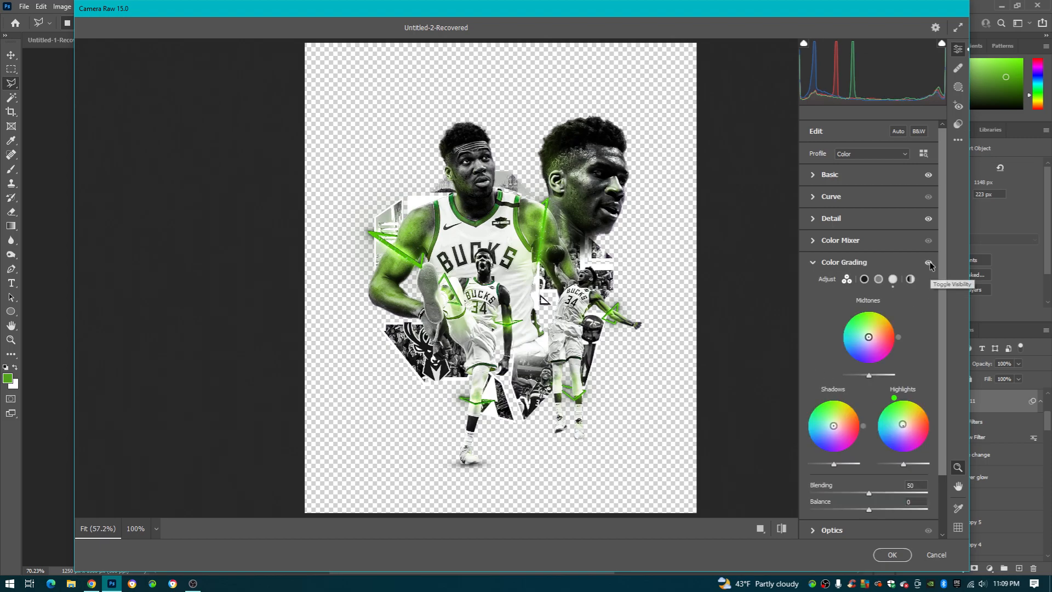
pyautogui.click(929, 263)
pyautogui.click(892, 554)
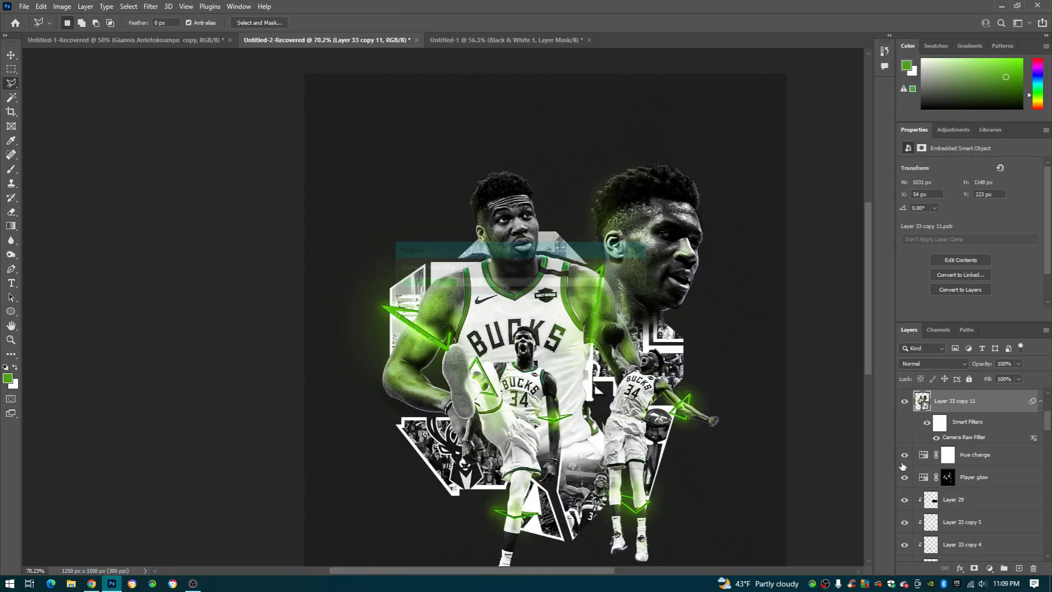
# Step: Reveal Layer 30 and select it for painting with the Brush tool
pyautogui.scroll(2, 907, 463)
pyautogui.click(905, 447)
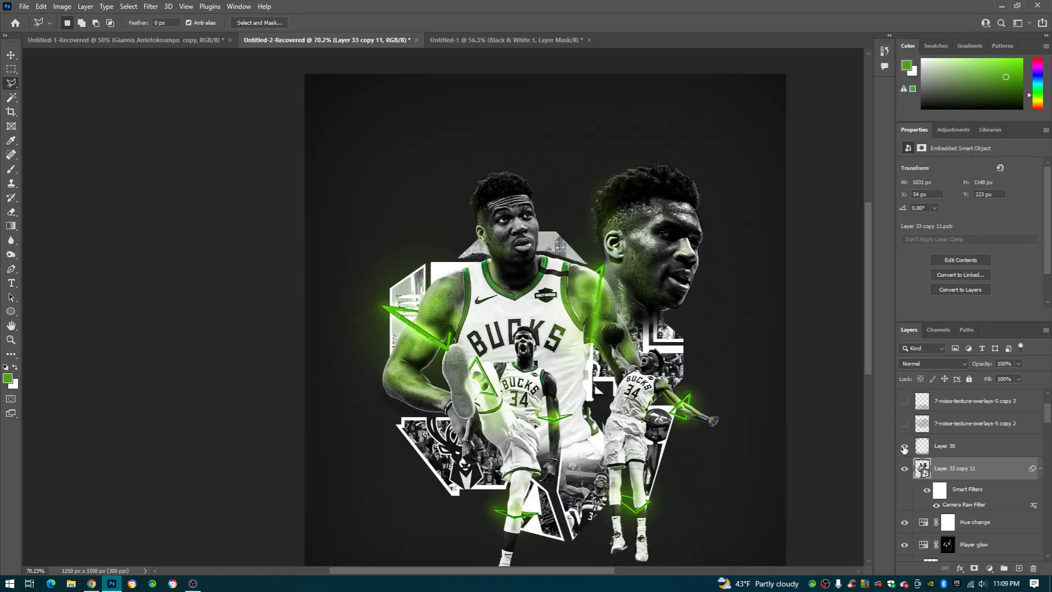
pyautogui.click(955, 455)
pyautogui.press('b')
# Step: Try a soft round 392 px brush dab beside the large player's head on Layer 30 and undo it
pyautogui.scroll(-2, 707, 426)
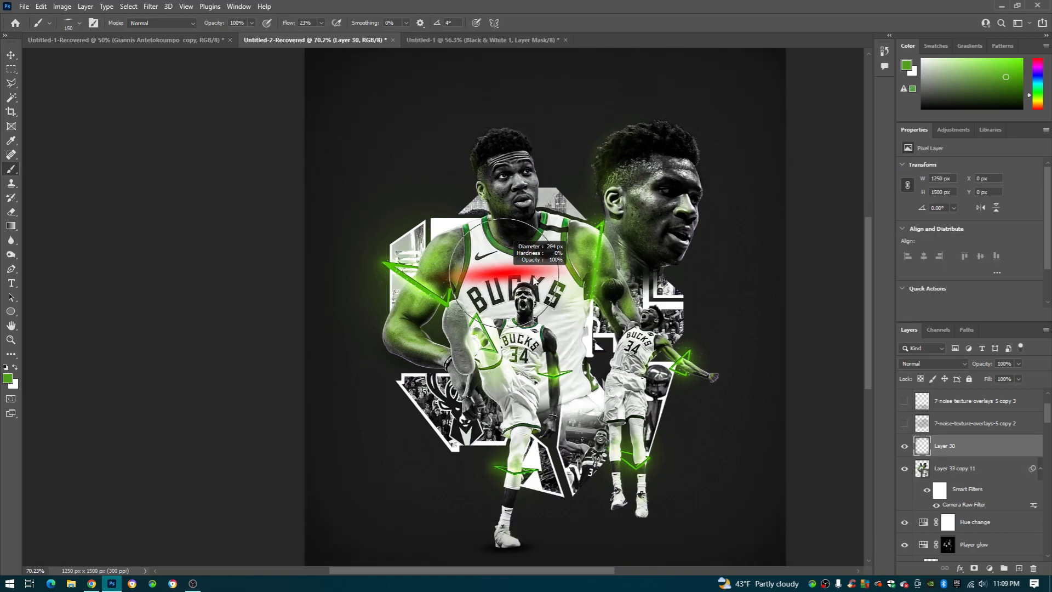
pyautogui.rightClick(557, 281)
pyautogui.moveTo(583, 305); pyautogui.dragTo(583, 290)
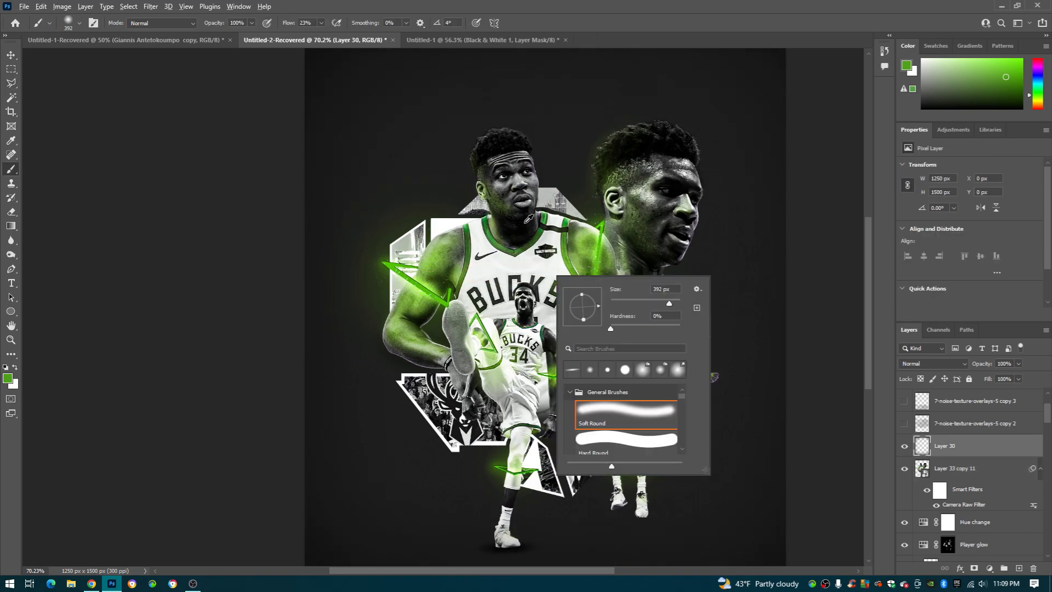
pyautogui.scroll(-4, 523, 223)
pyautogui.click(469, 193)
pyautogui.hotkey('ctrl', 'z')
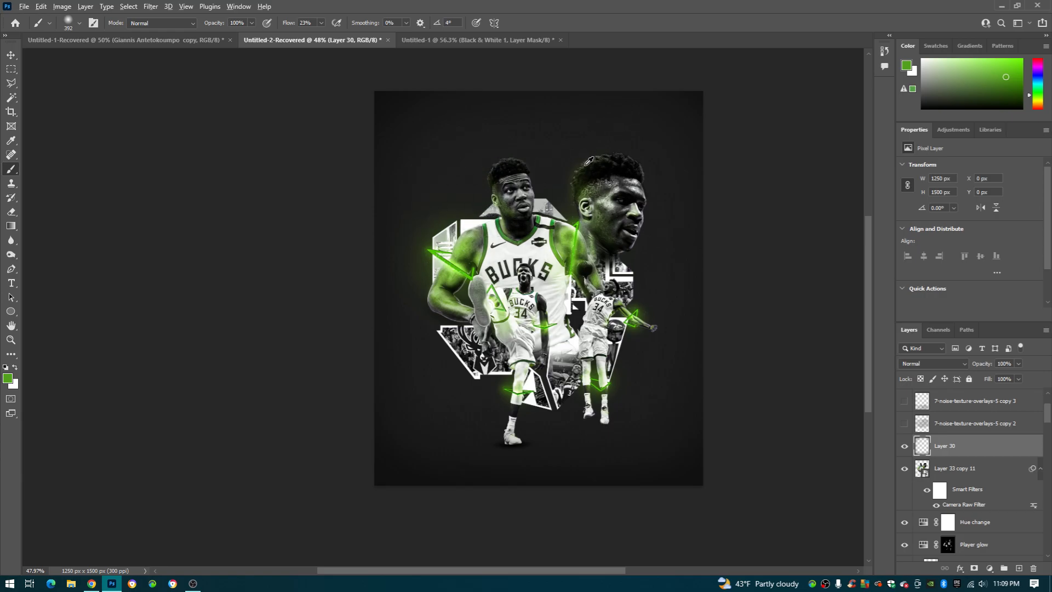
# Step: Sample the dark background, set the foreground color to #161616 and enlarge the soft brush to 1393 px
pyautogui.keyDown('alt'); pyautogui.click(563, 158); pyautogui.keyUp('alt')
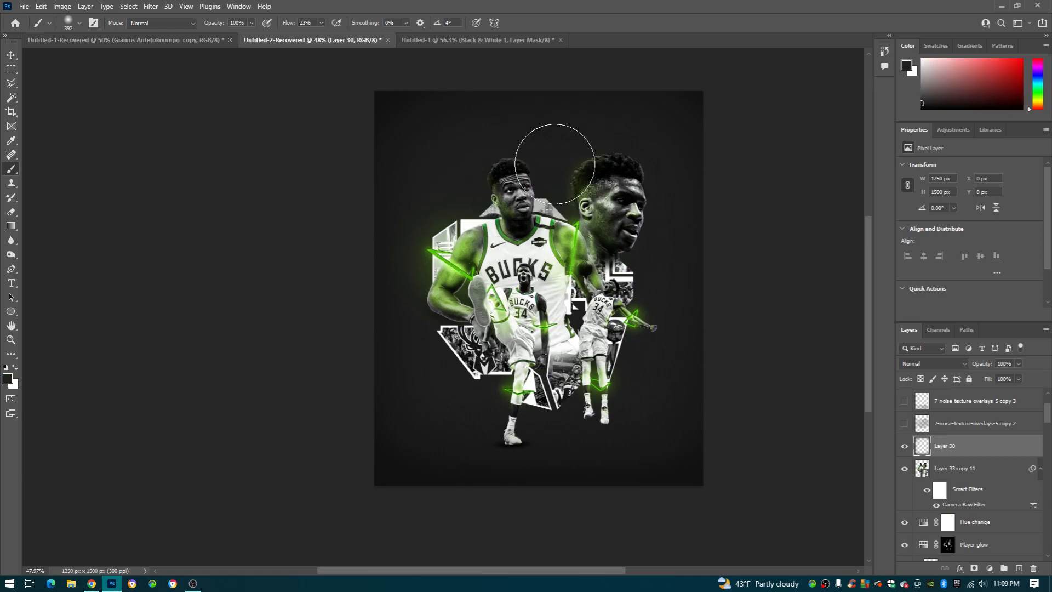
pyautogui.click(8, 377)
pyautogui.moveTo(689, 286); pyautogui.dragTo(685, 293)
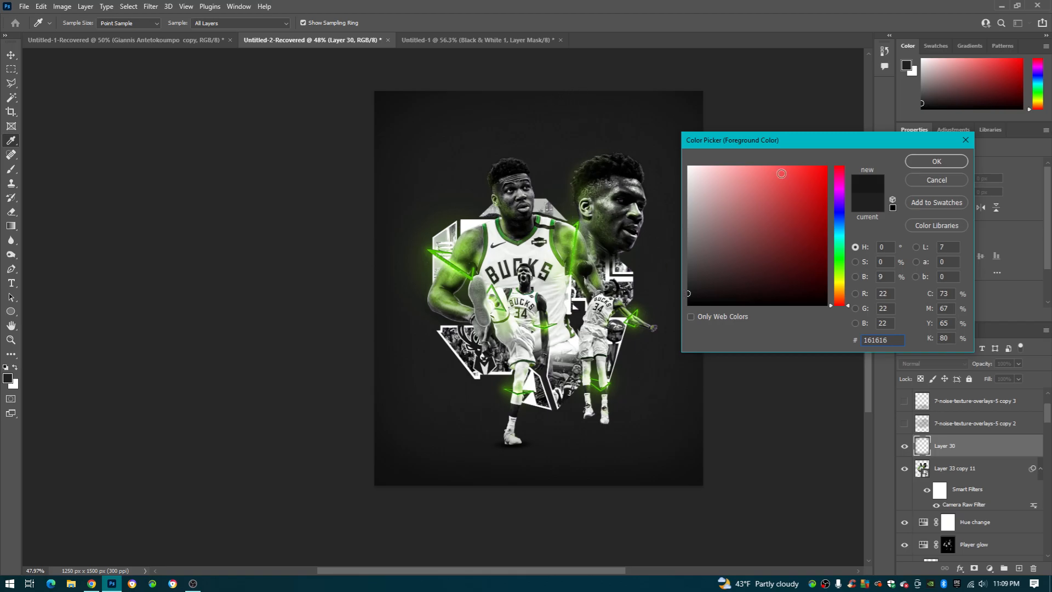
pyautogui.click(936, 163)
pyautogui.moveTo(597, 252)
pyautogui.keyDown('alt'); pyautogui.mouseDown()
pyautogui.moveTo(614, 252)
pyautogui.moveTo(759, 143)
pyautogui.mouseUp(); pyautogui.keyUp('alt')
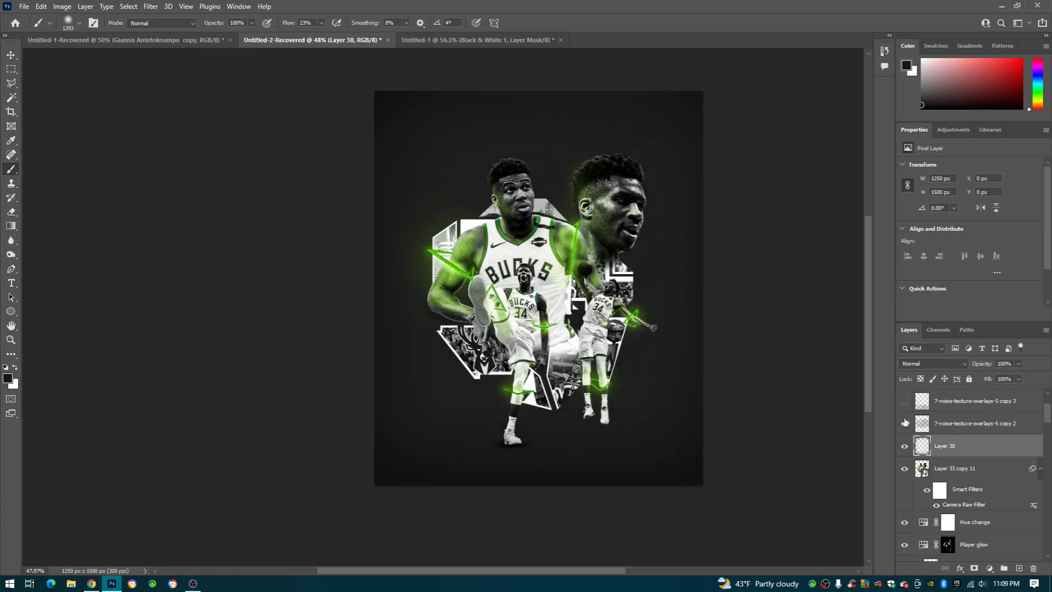
# Step: Reveal noise-texture-overlays-5 copy 2 and copy 3 and examine the grain they add to the poster
pyautogui.scroll(5, 682, 387)
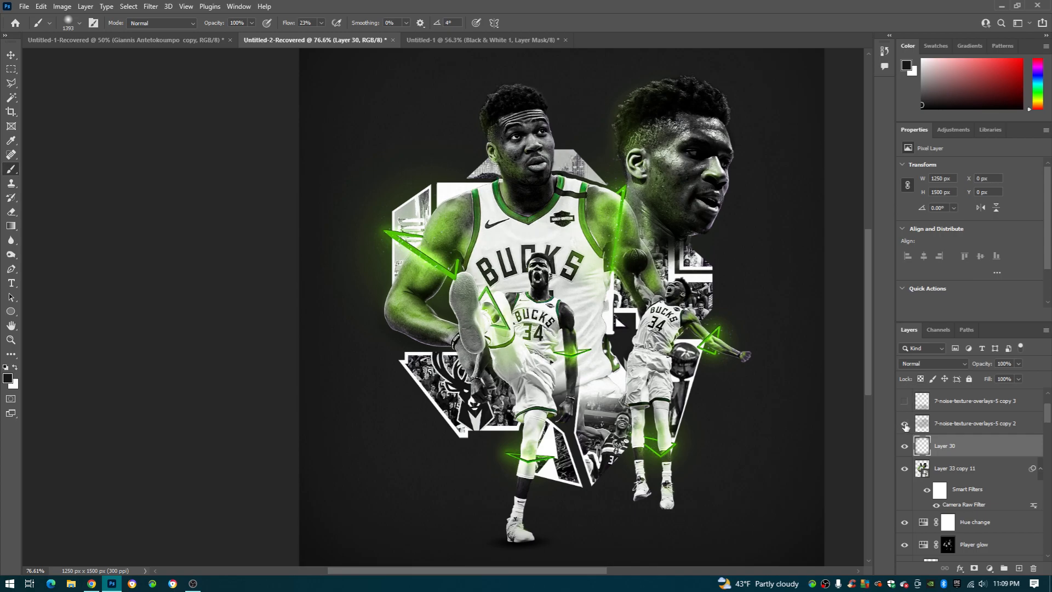
pyautogui.scroll(7, 573, 411)
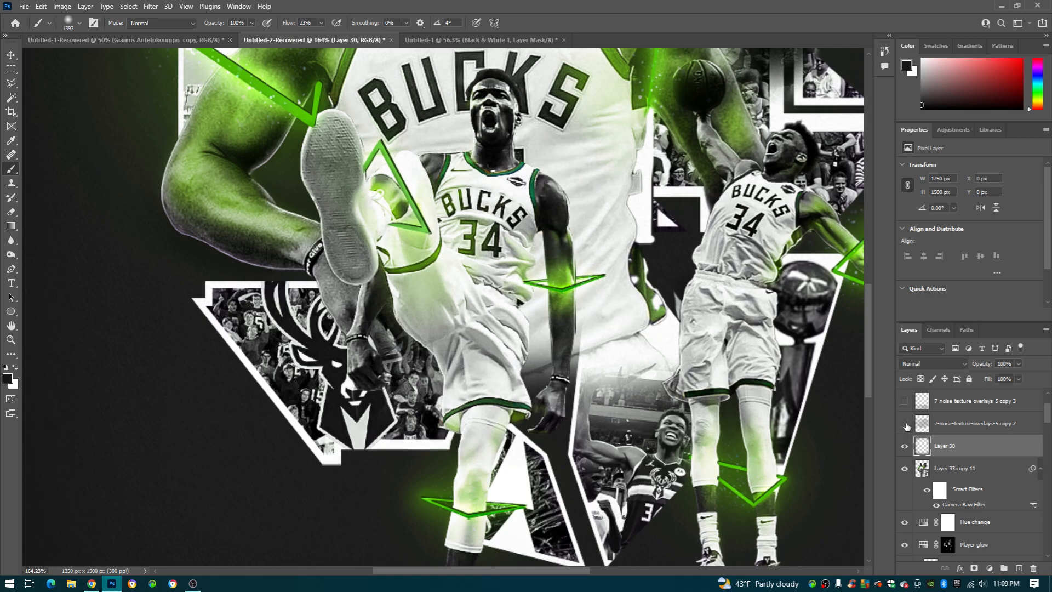
pyautogui.scroll(2, 907, 426)
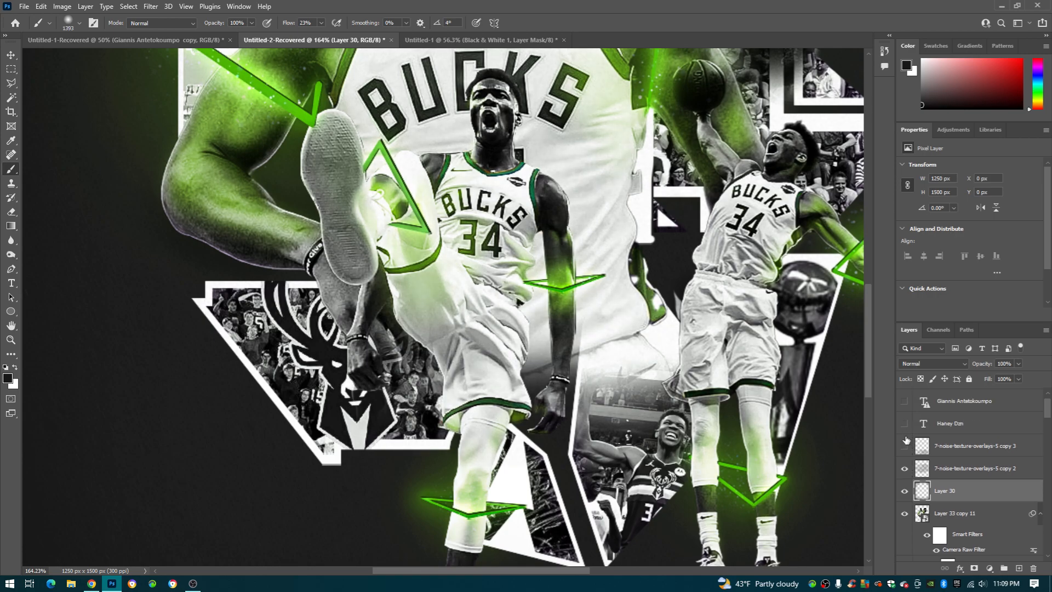
pyautogui.scroll(-6, 581, 329)
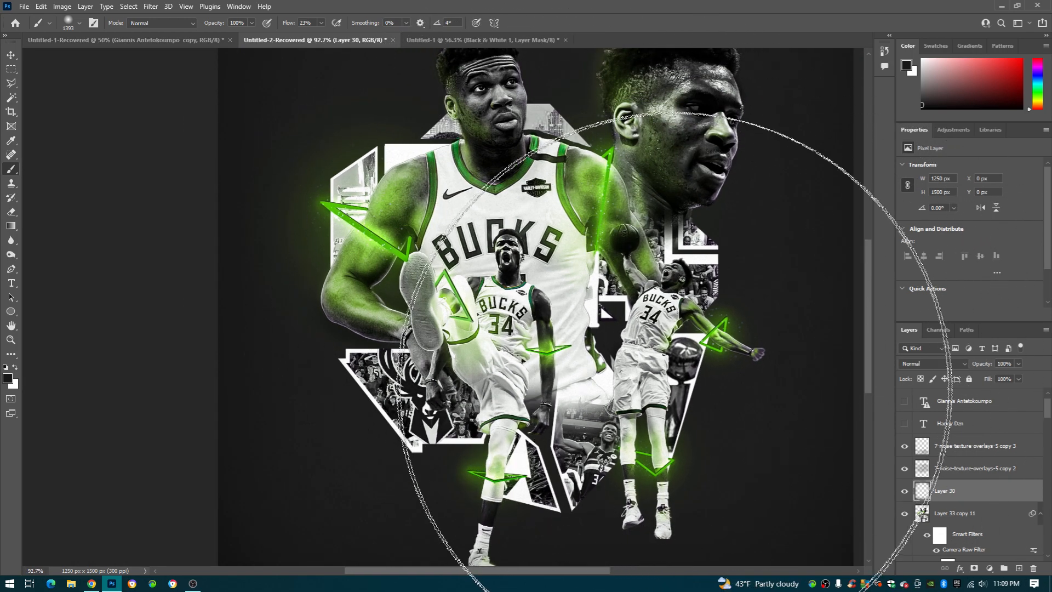
pyautogui.scroll(-3, 657, 384)
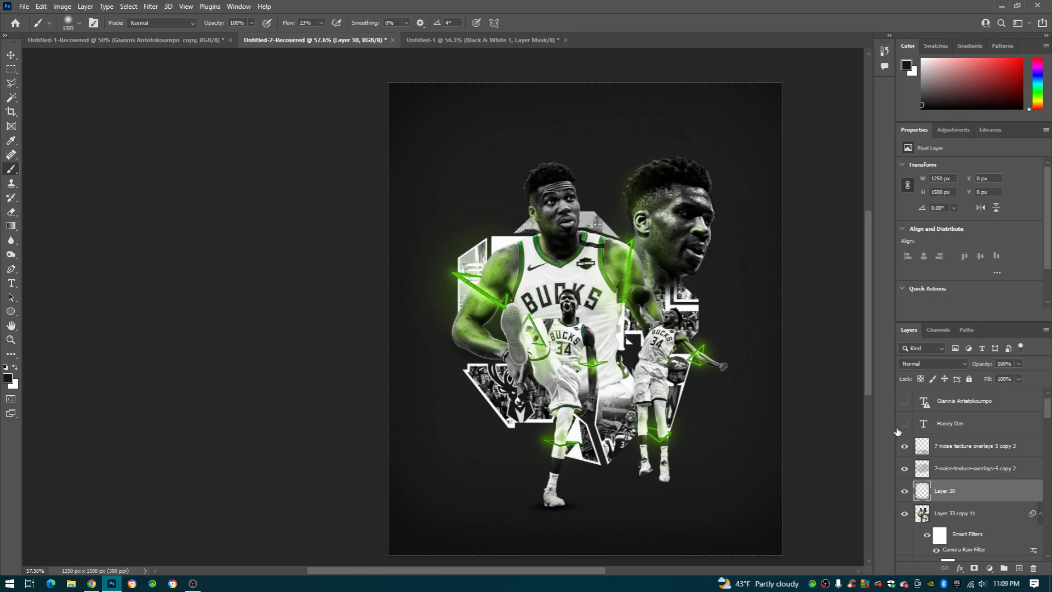
# Step: Reveal the designer's signature text layer near the poster's upper edge and examine it up close
pyautogui.click(903, 425)
pyautogui.scroll(5, 625, 118)
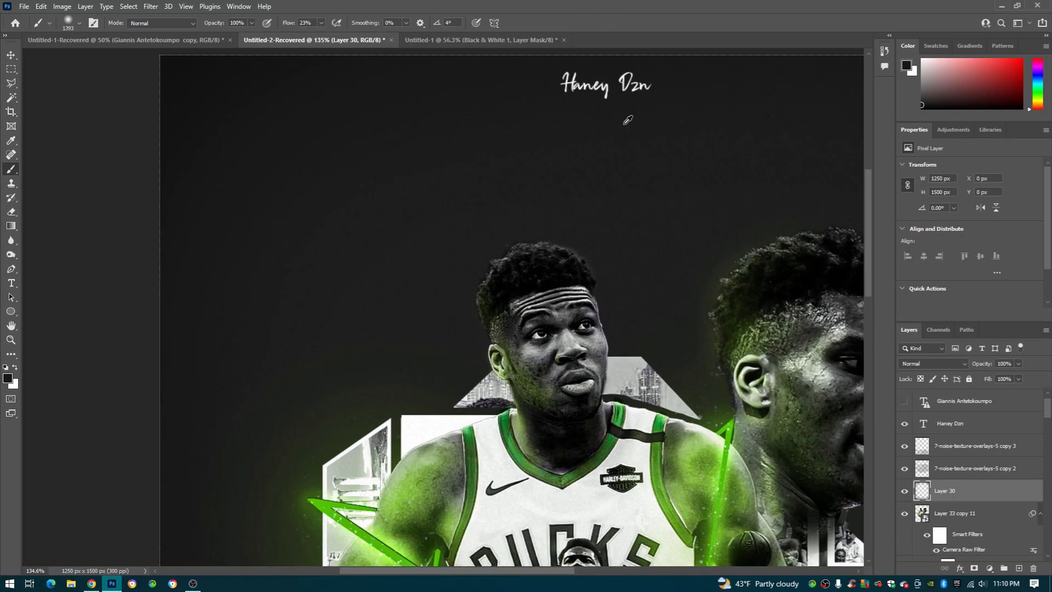
pyautogui.scroll(-5, 626, 164)
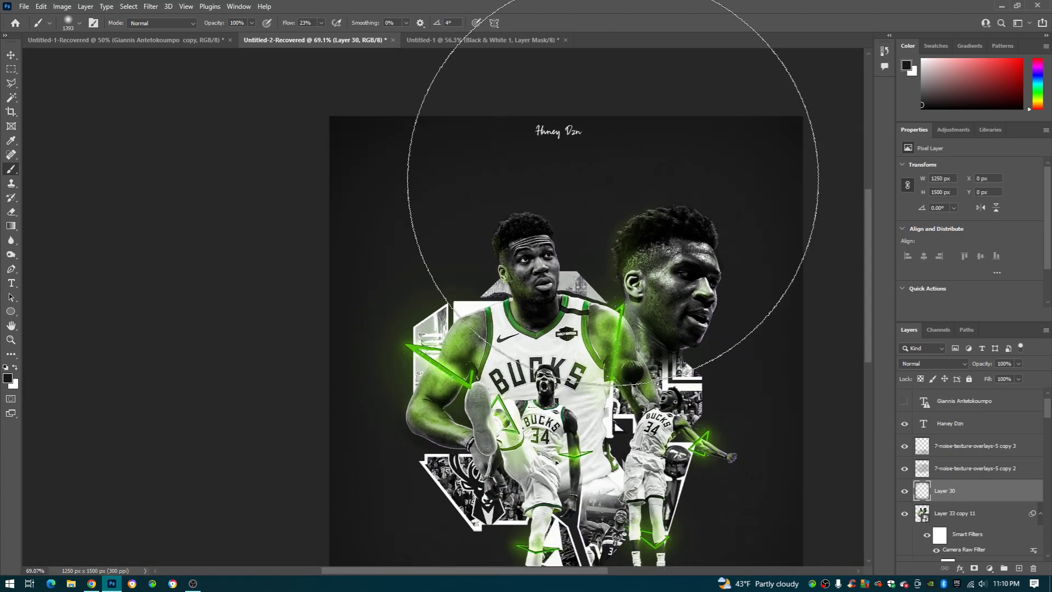
pyautogui.scroll(-1, 609, 186)
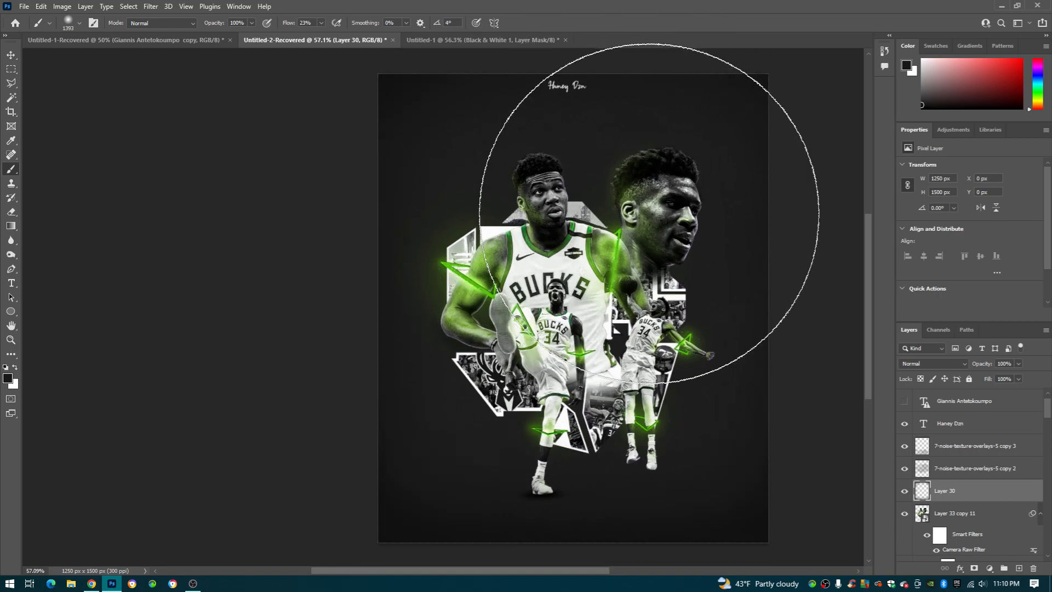
# Step: Activate the Type tool
pyautogui.click(11, 284)
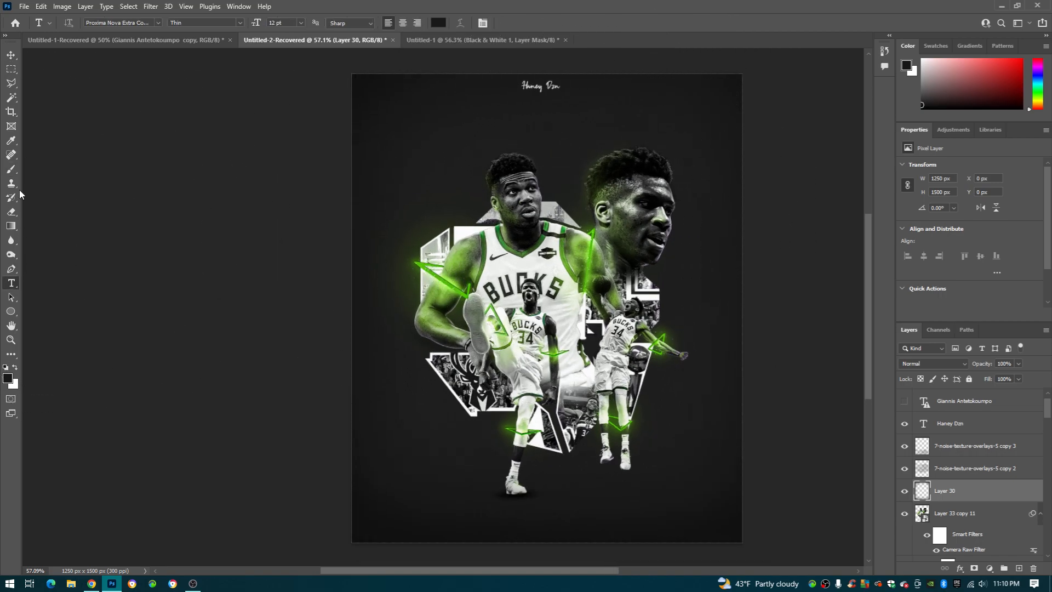